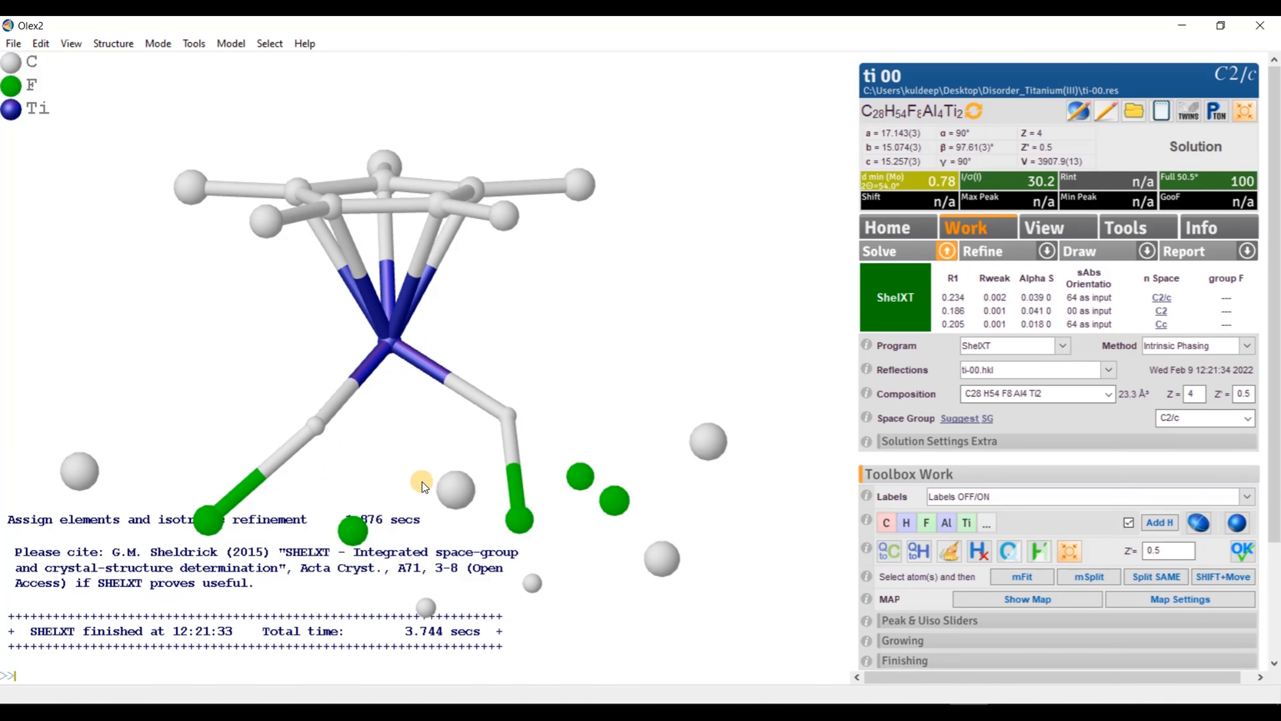
Step: Delete all fluorine and carbon atoms below the titanium, including the two fragments bonded to it, keeping only the ring unit
drag(420, 486, 703, 466)
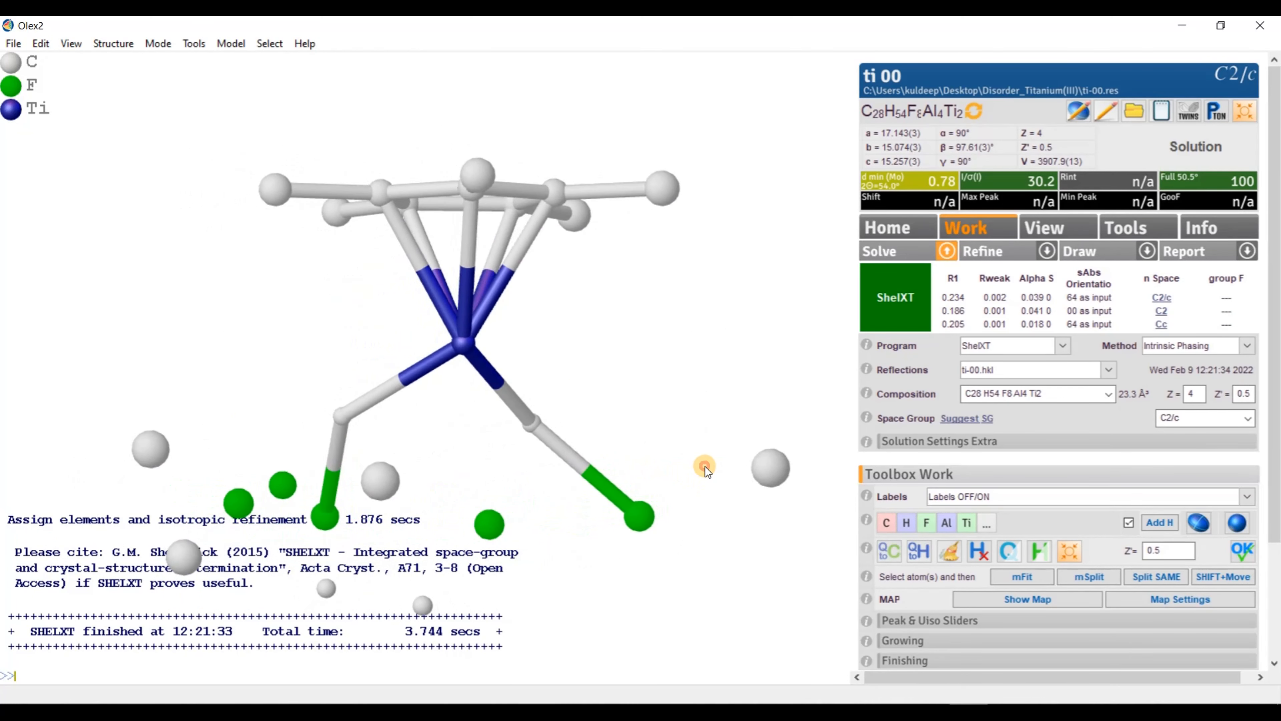
shift+drag(46, 382, 818, 606)
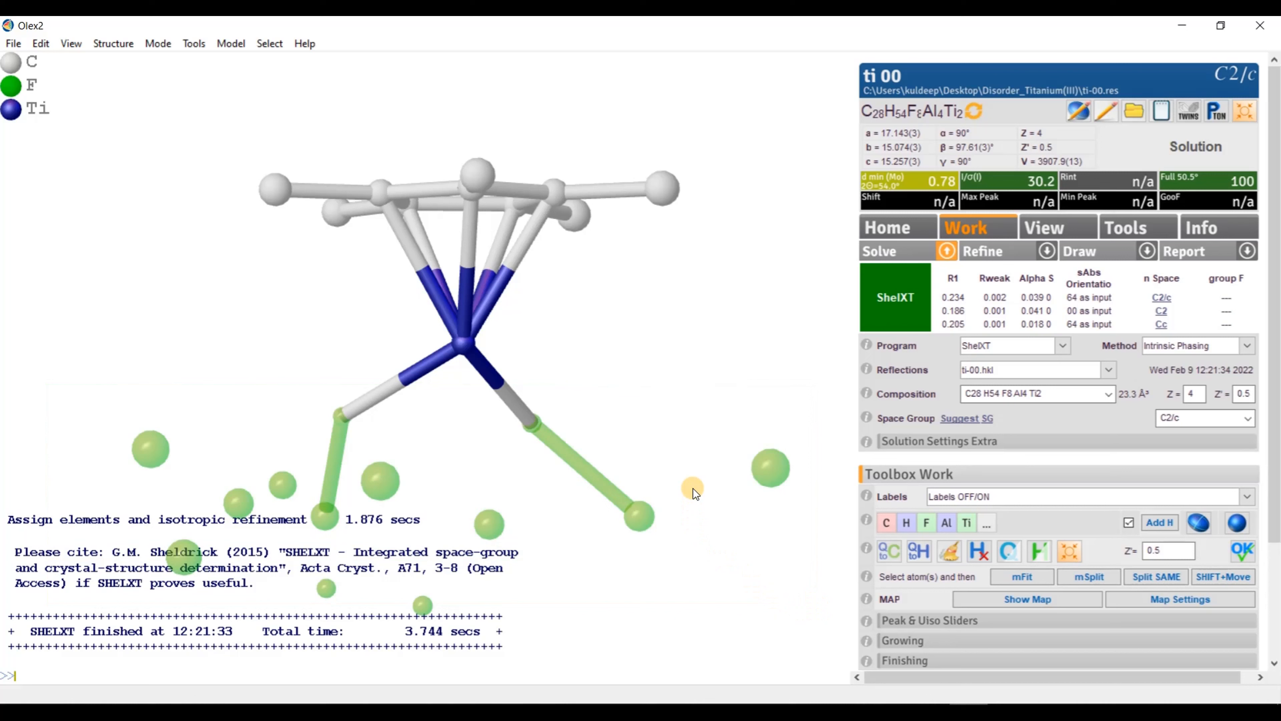
key(Delete)
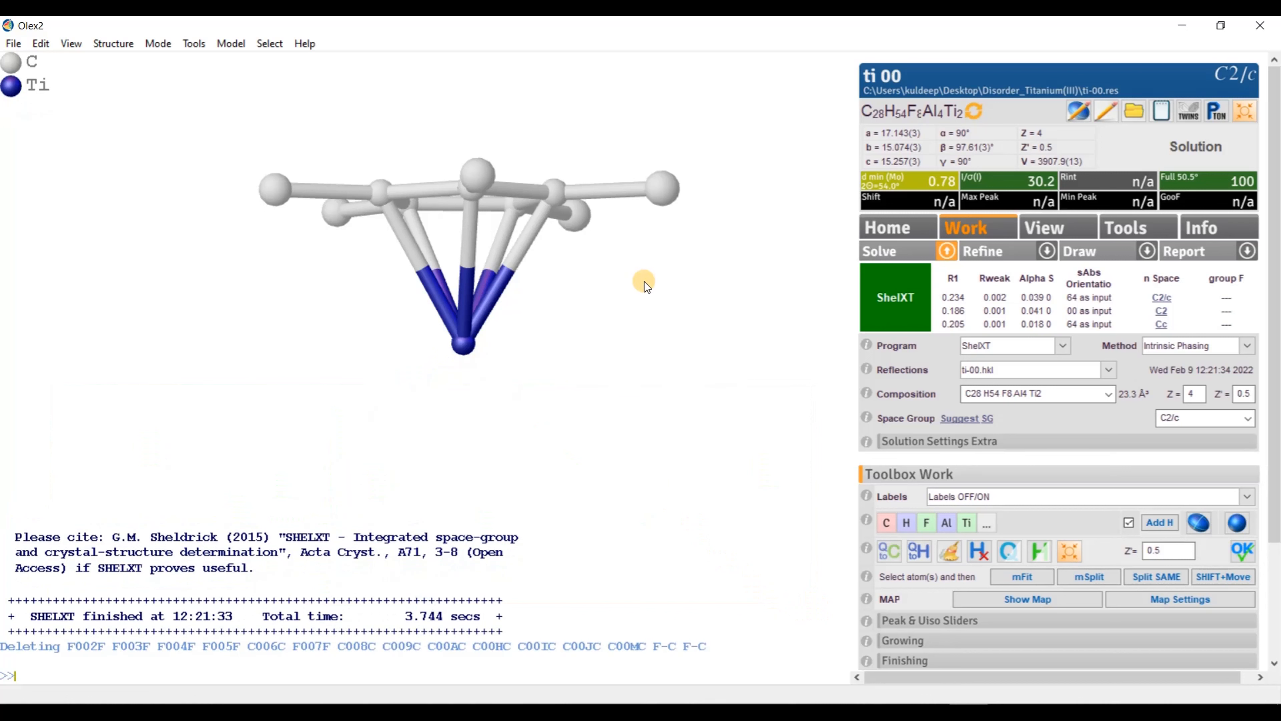
Step: Number the titanium atom and the ring-unit carbons from 1, and sort the atom list
drag(646, 284, 469, 344)
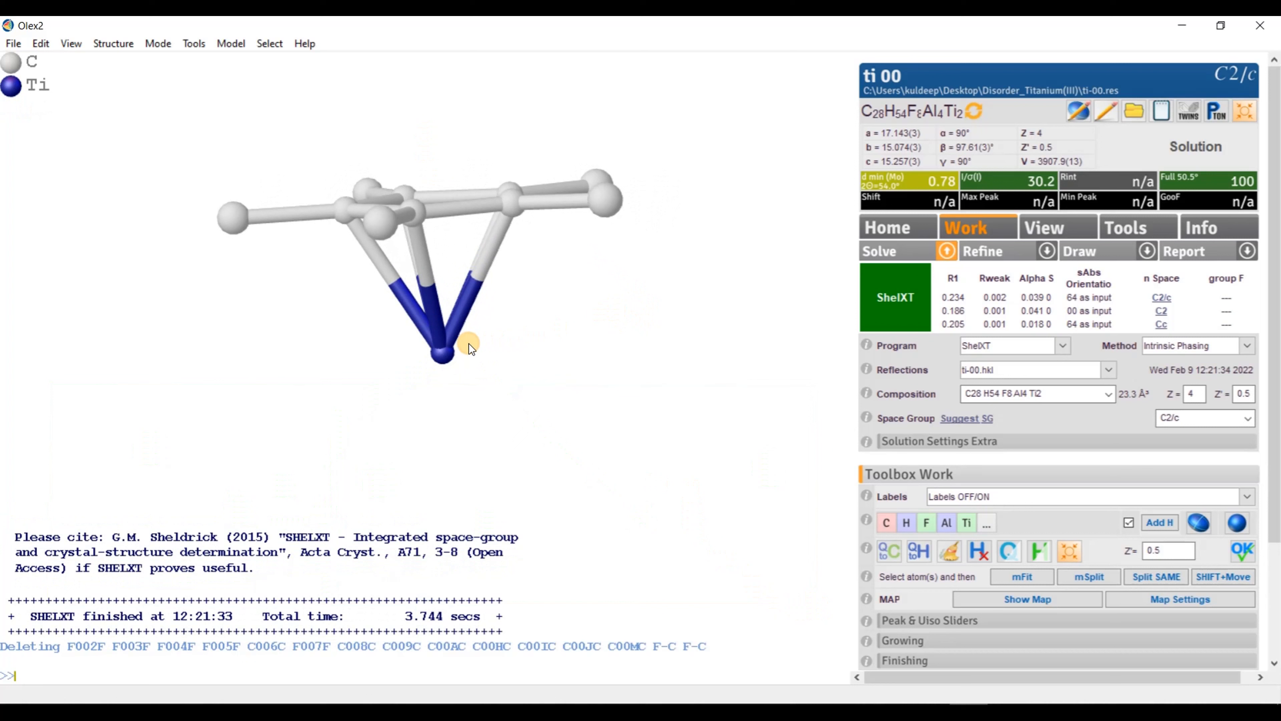
click(445, 354)
key(Return)
drag(140, 115, 687, 265)
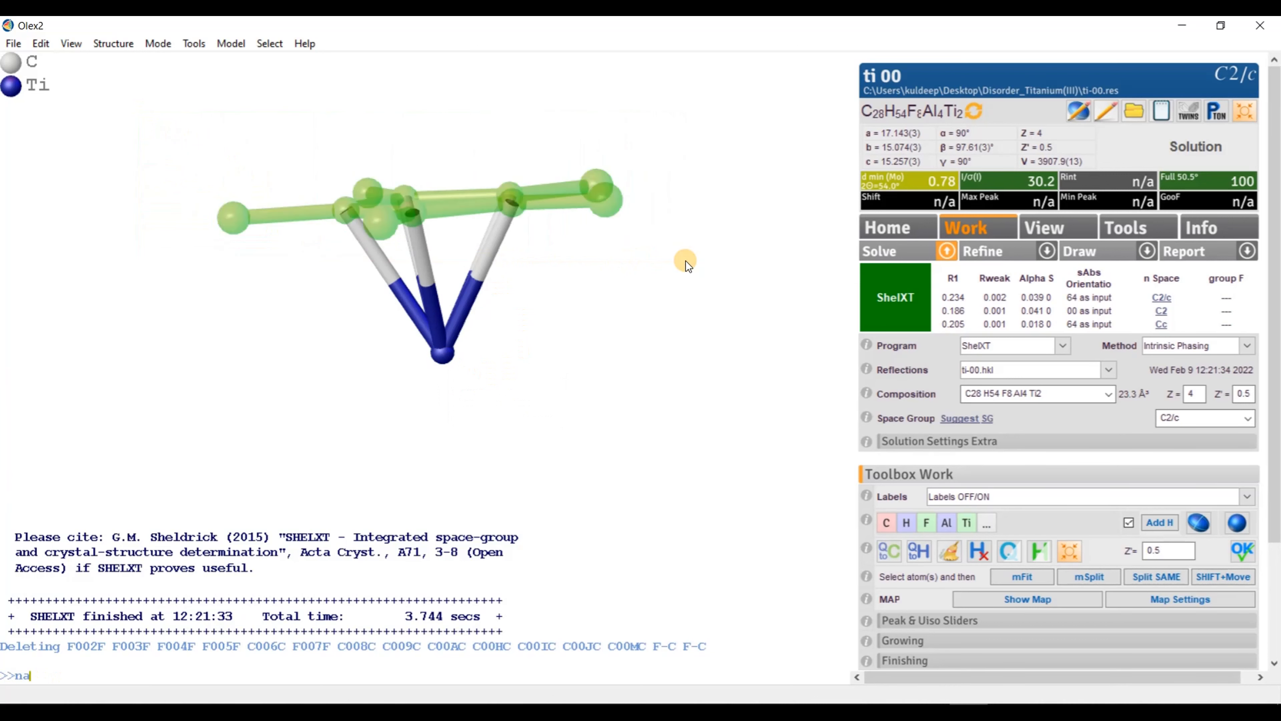
text(name 1)
key(Return)
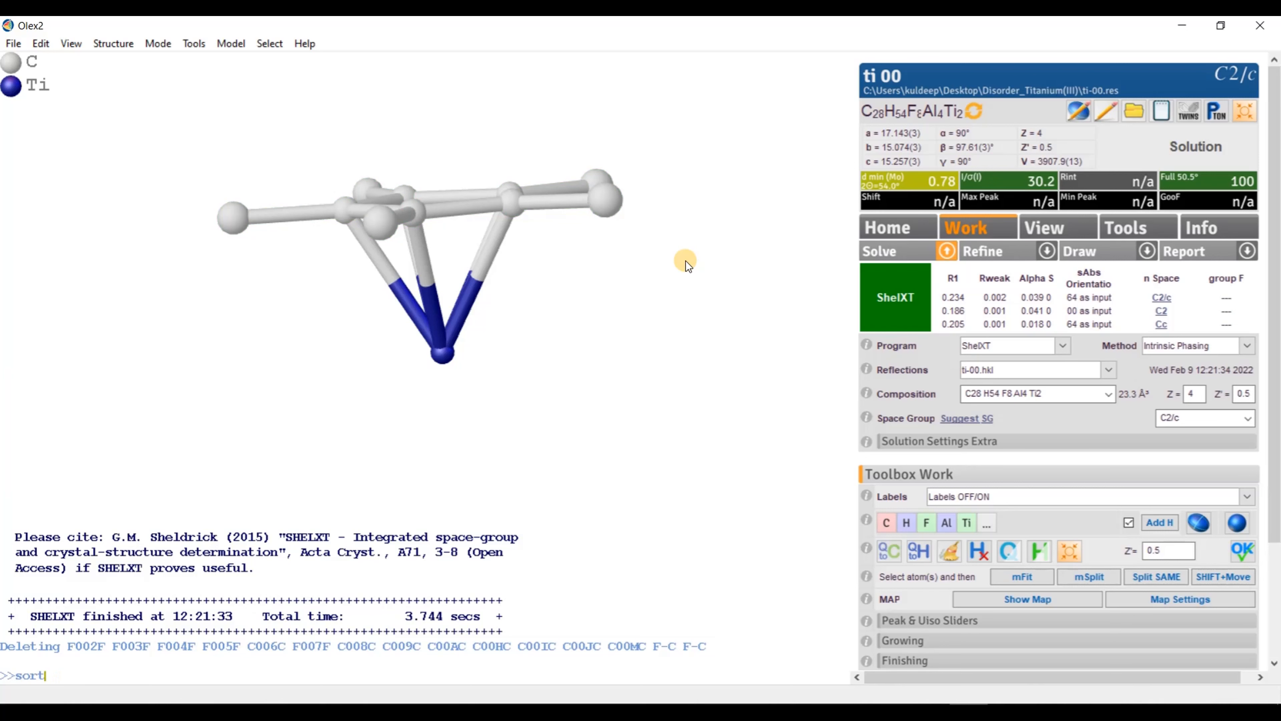
text(sort)
key(Return)
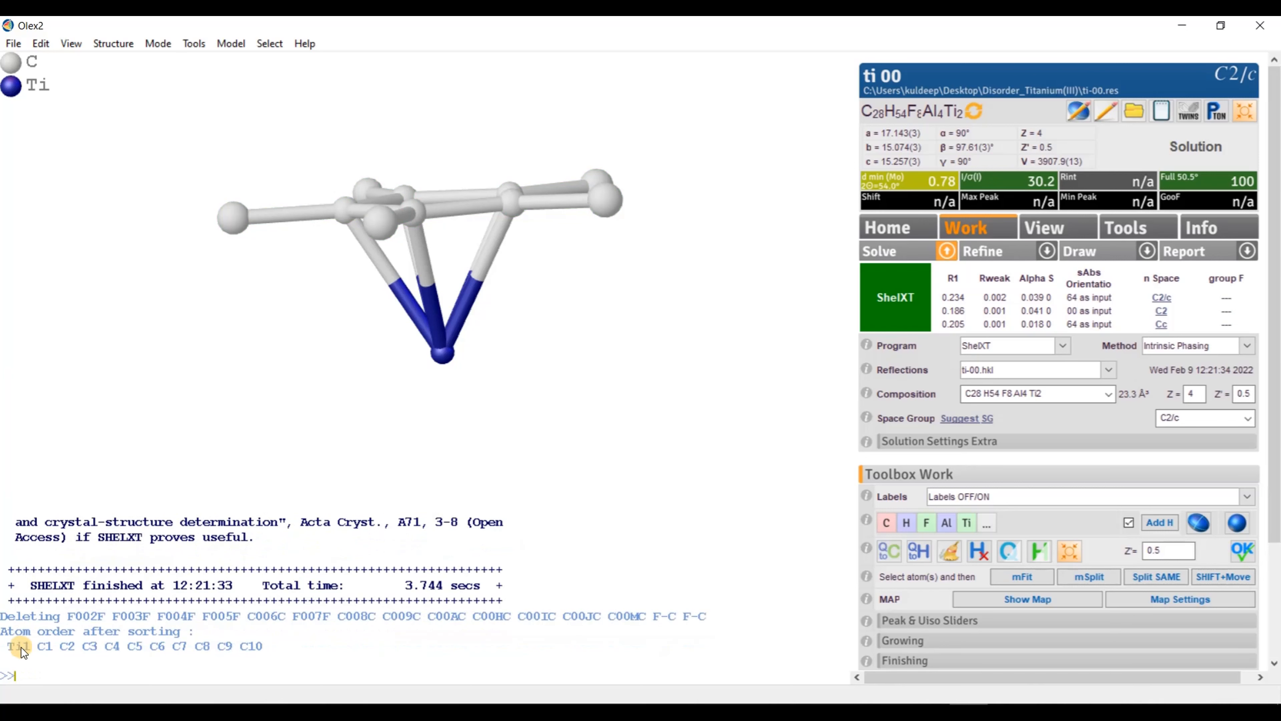
Step: Enable the weight update and ACTA for the ShelXL least-squares refinement, and refine the structure
drag(538, 422, 721, 364)
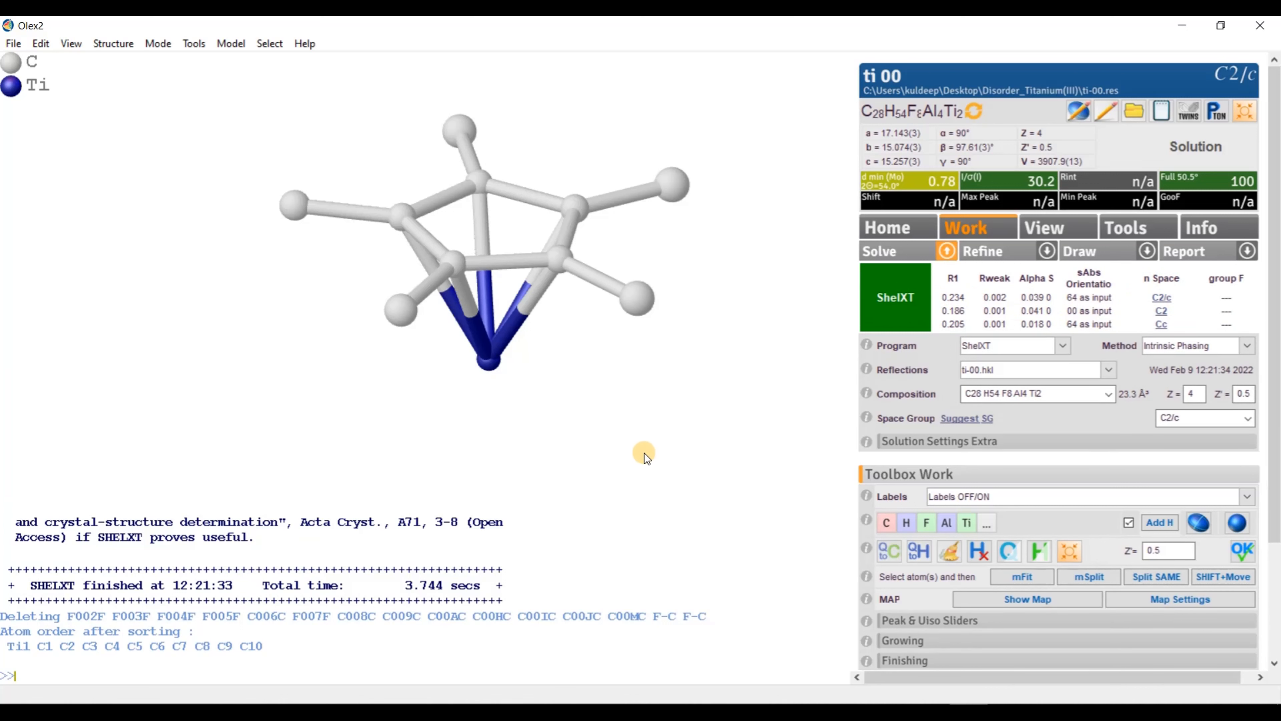
drag(644, 453, 552, 480)
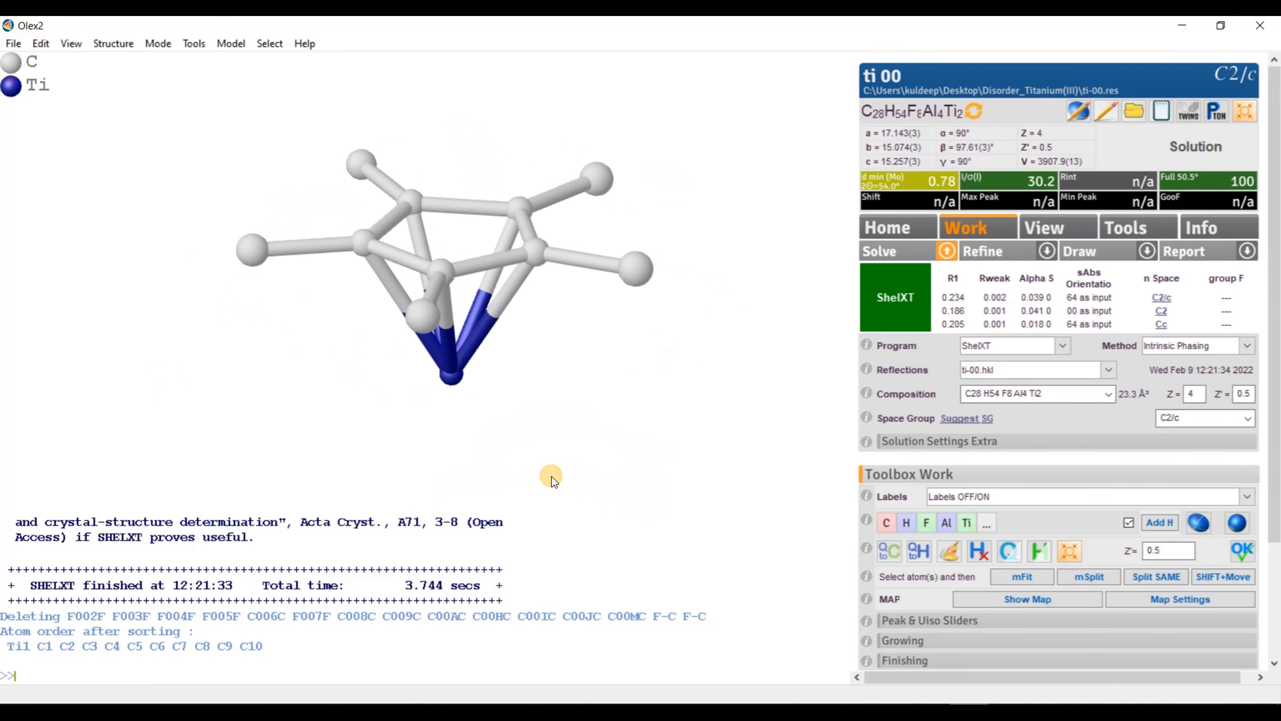
click(1047, 251)
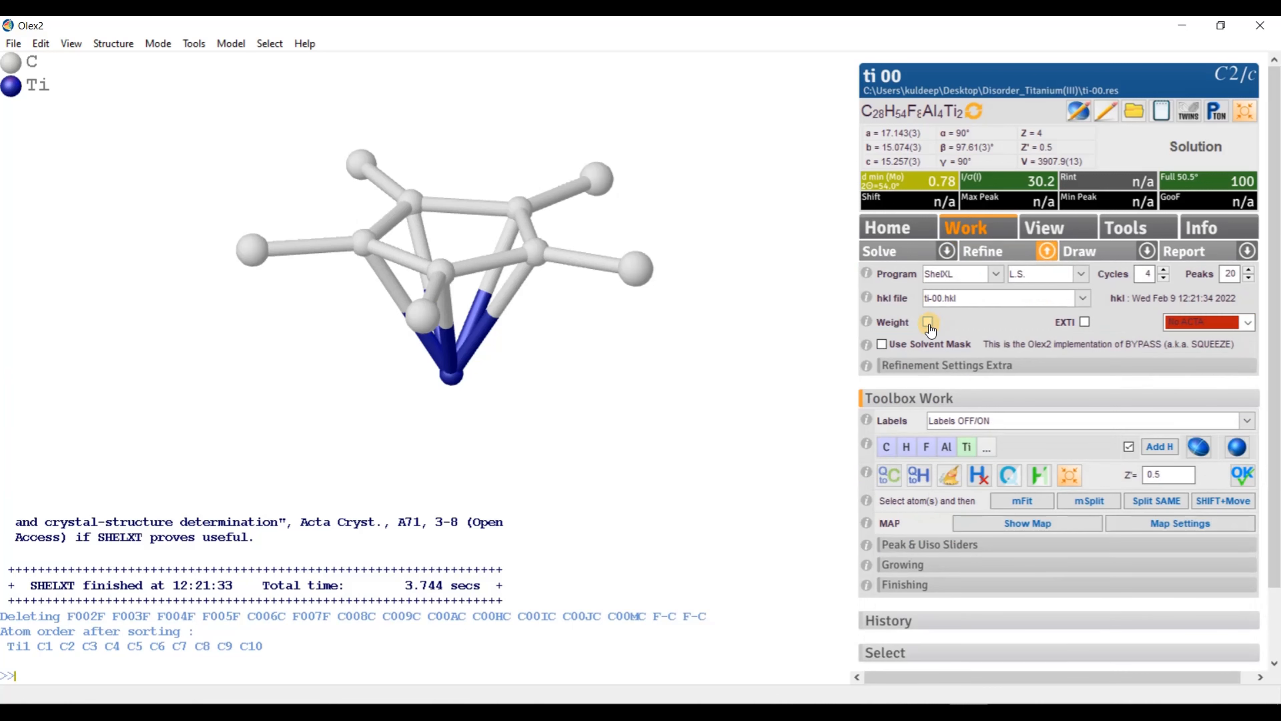
click(1248, 322)
click(1196, 367)
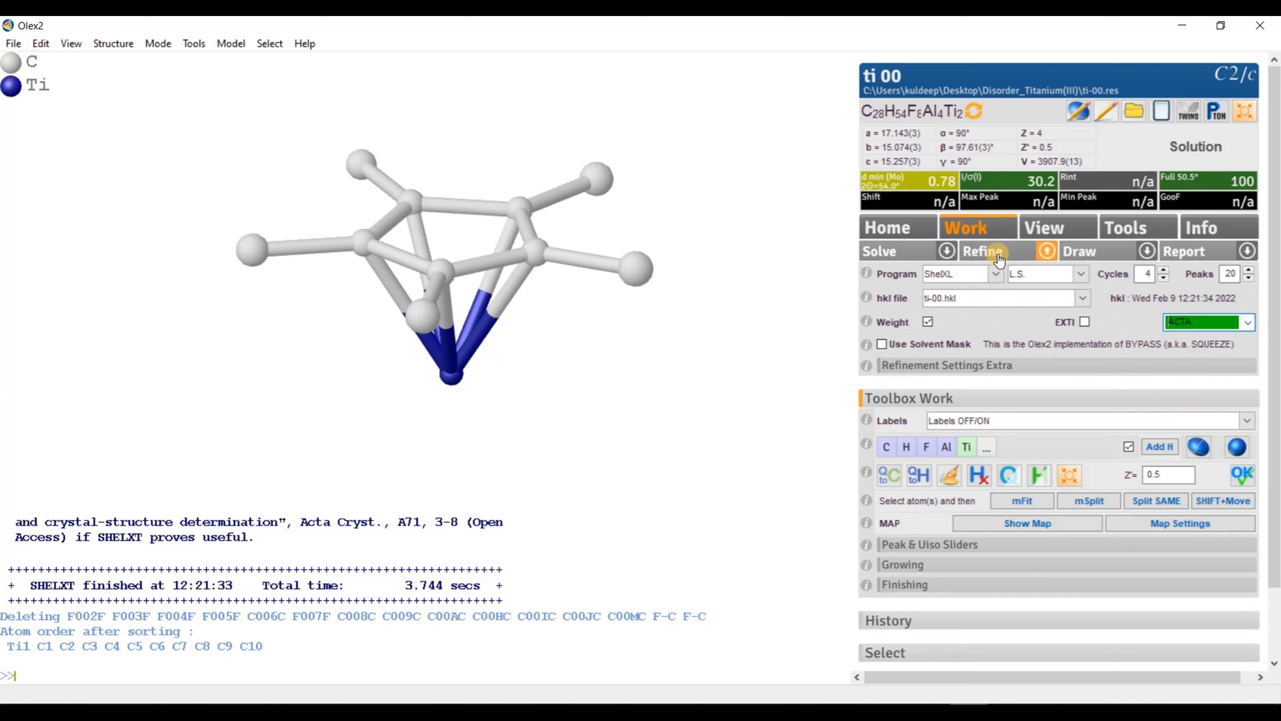
click(984, 252)
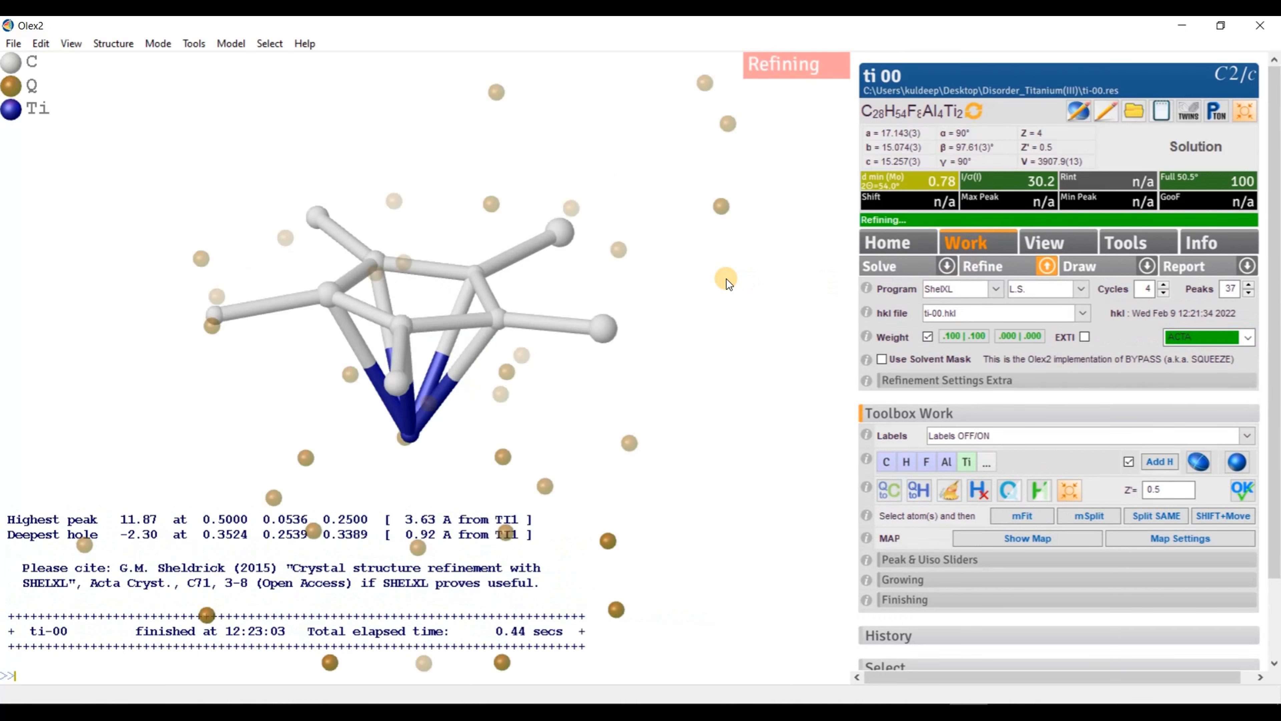
Step: Refine the structure once more, set the refinement cycles to 10, and run the refinement again
mouse_move(704, 436)
mouse_down()
mouse_move(706, 409)
mouse_move(732, 419)
mouse_move(720, 430)
mouse_up()
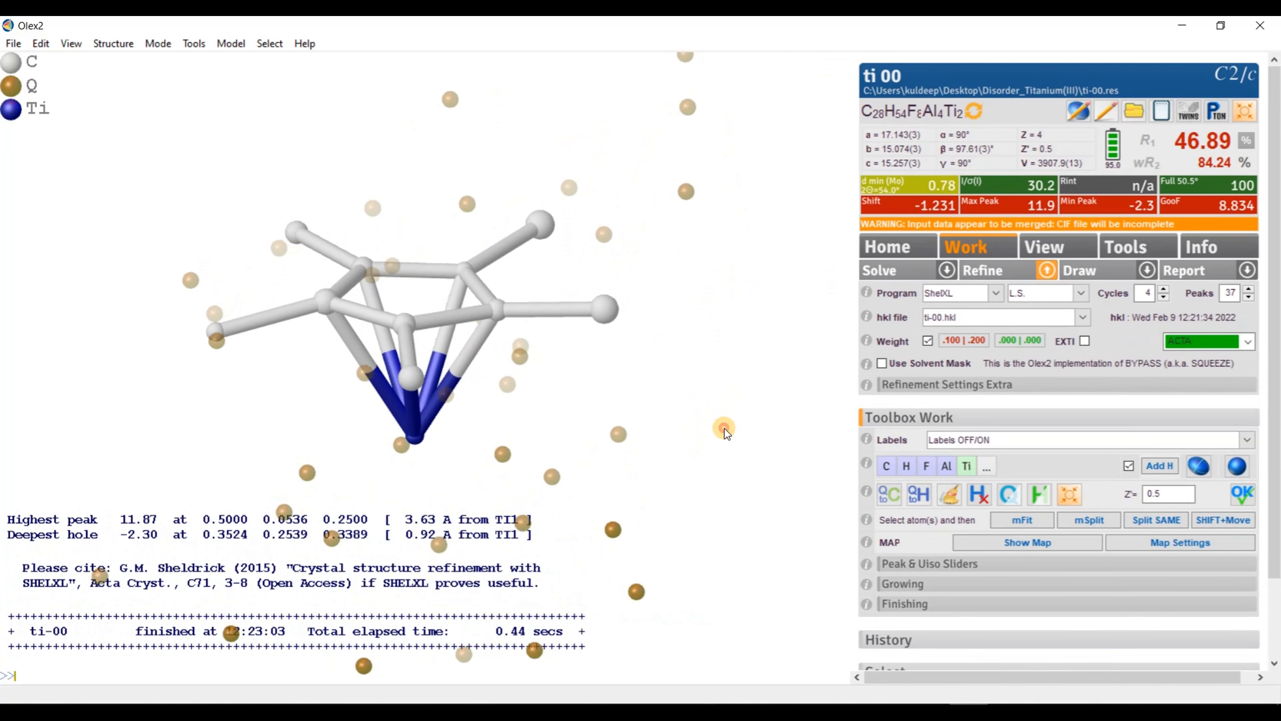
click(998, 277)
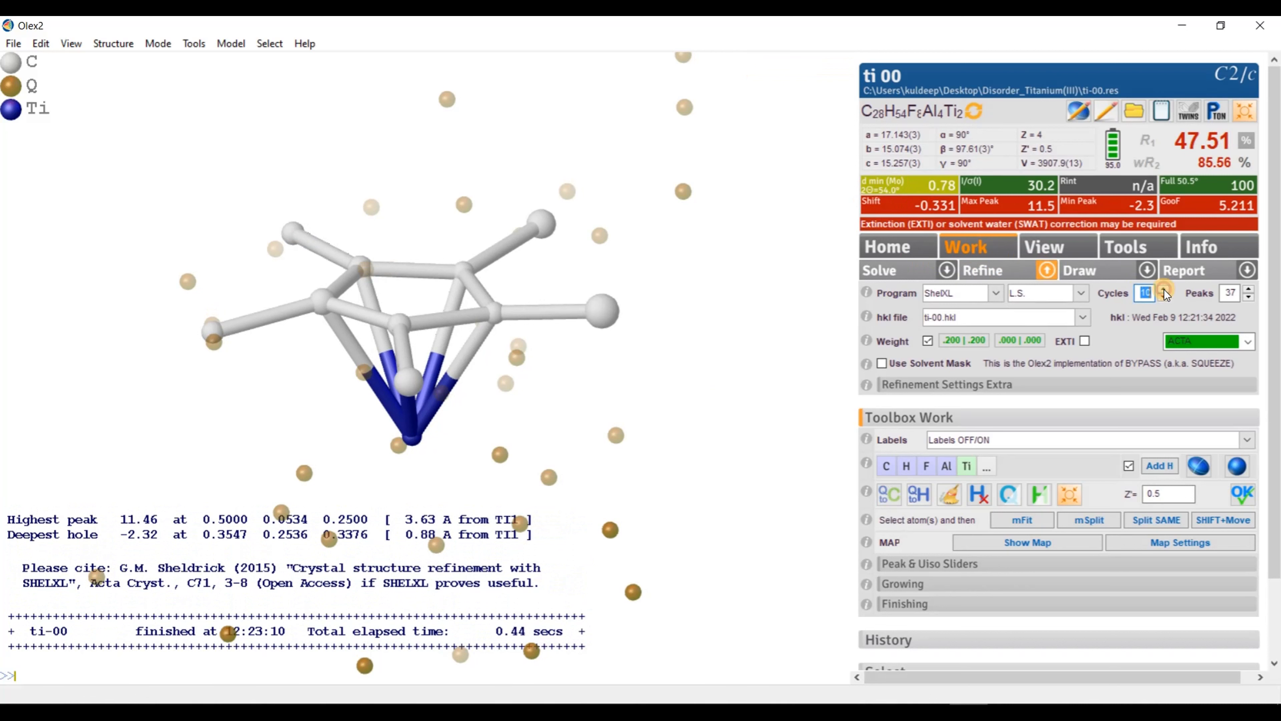
click(987, 271)
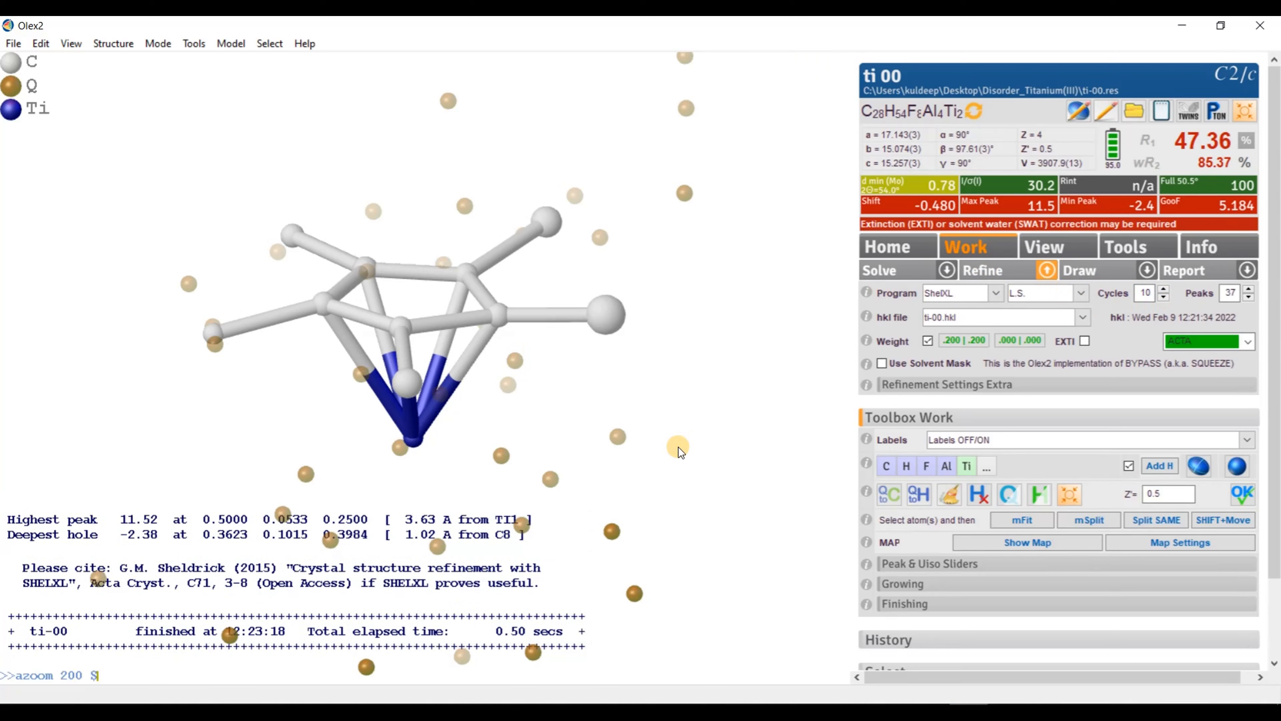
Step: Enlarge the residual Q peaks in the model to 200 with the azoom command
key(Return)
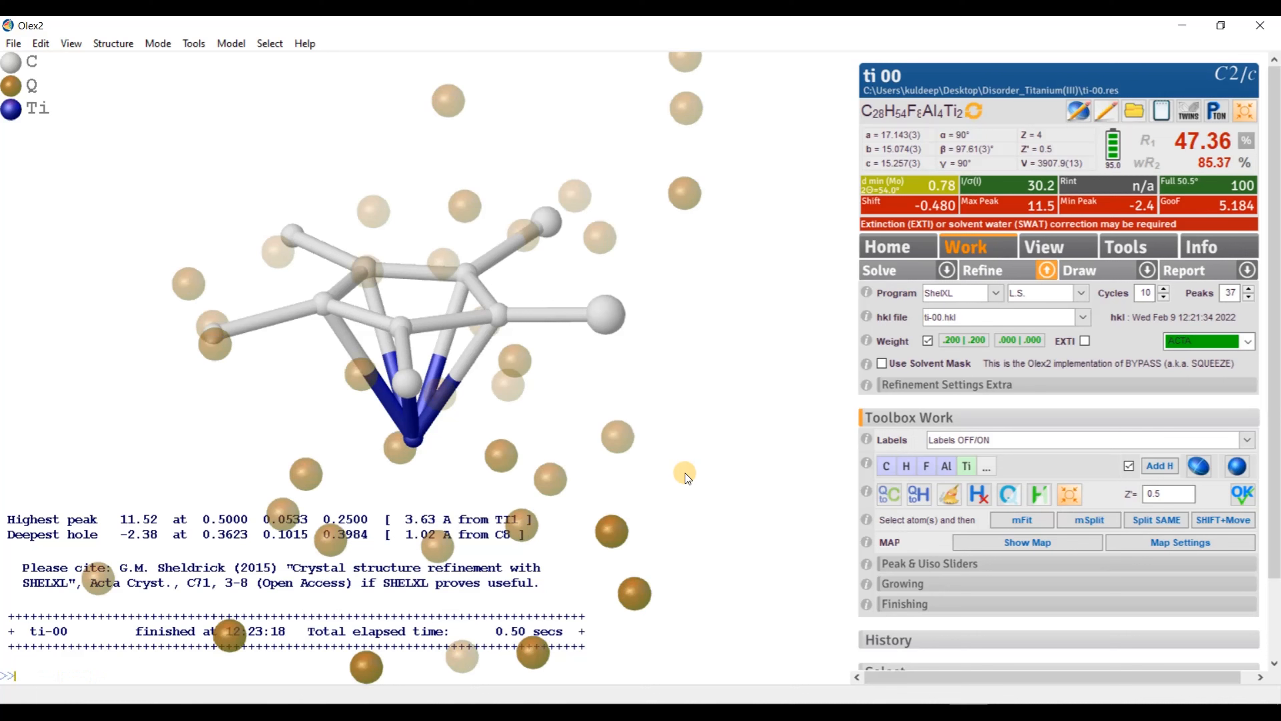
drag(684, 473, 714, 587)
click(1244, 111)
drag(675, 543, 605, 555)
Step: Open the res file for editing, compare the intensities of peaks Q1–Q5 with Q6–Q13, and close the file
text(edit res)
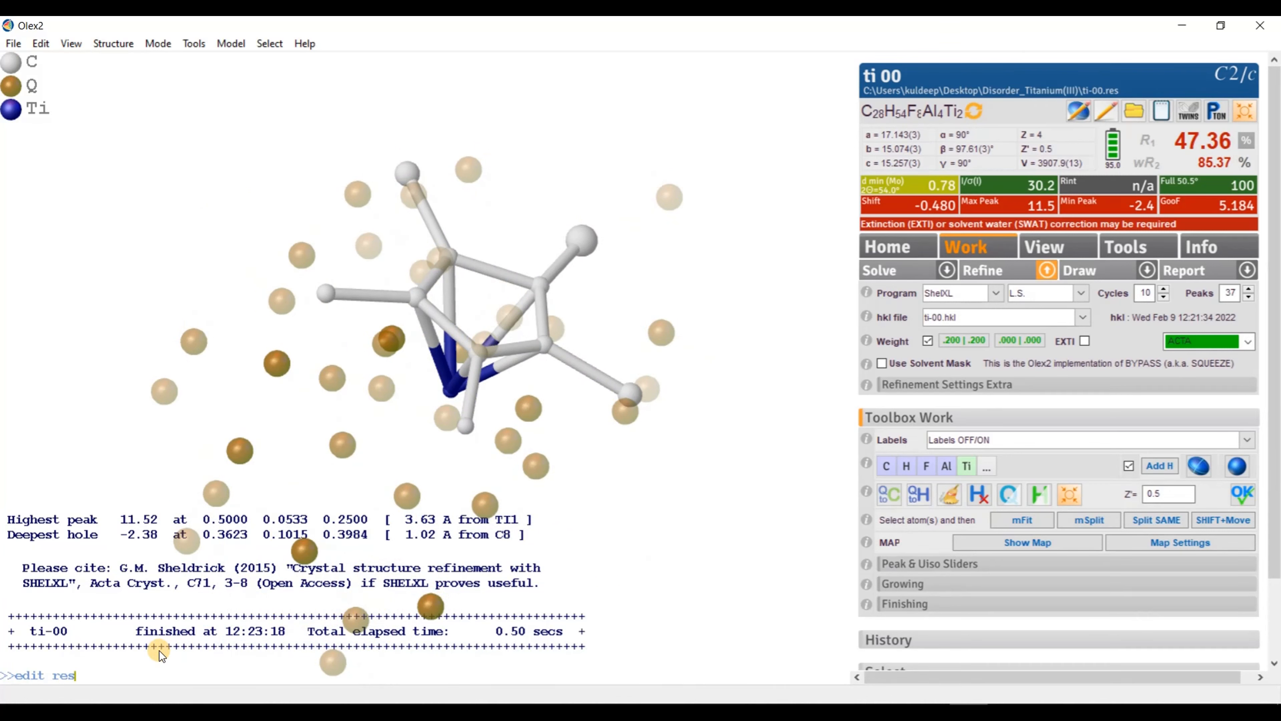
key(Return)
scroll(507, 526, down, 2)
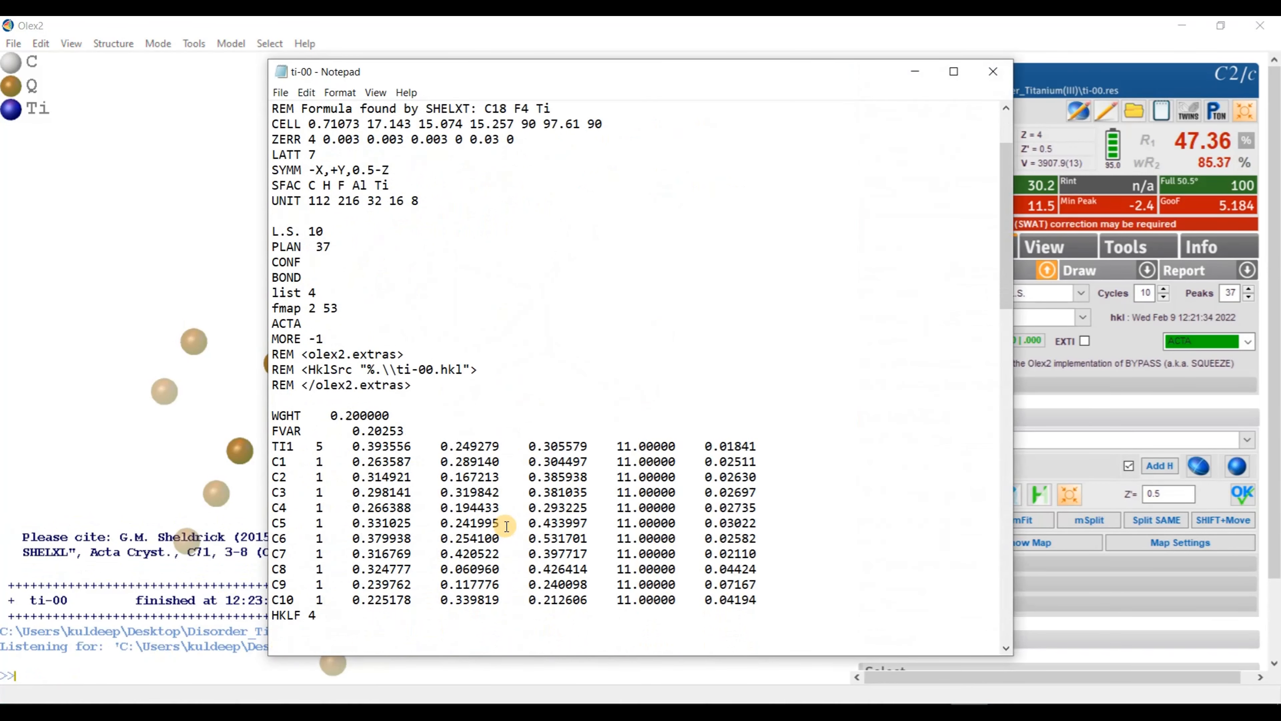
scroll(507, 527, down, 11)
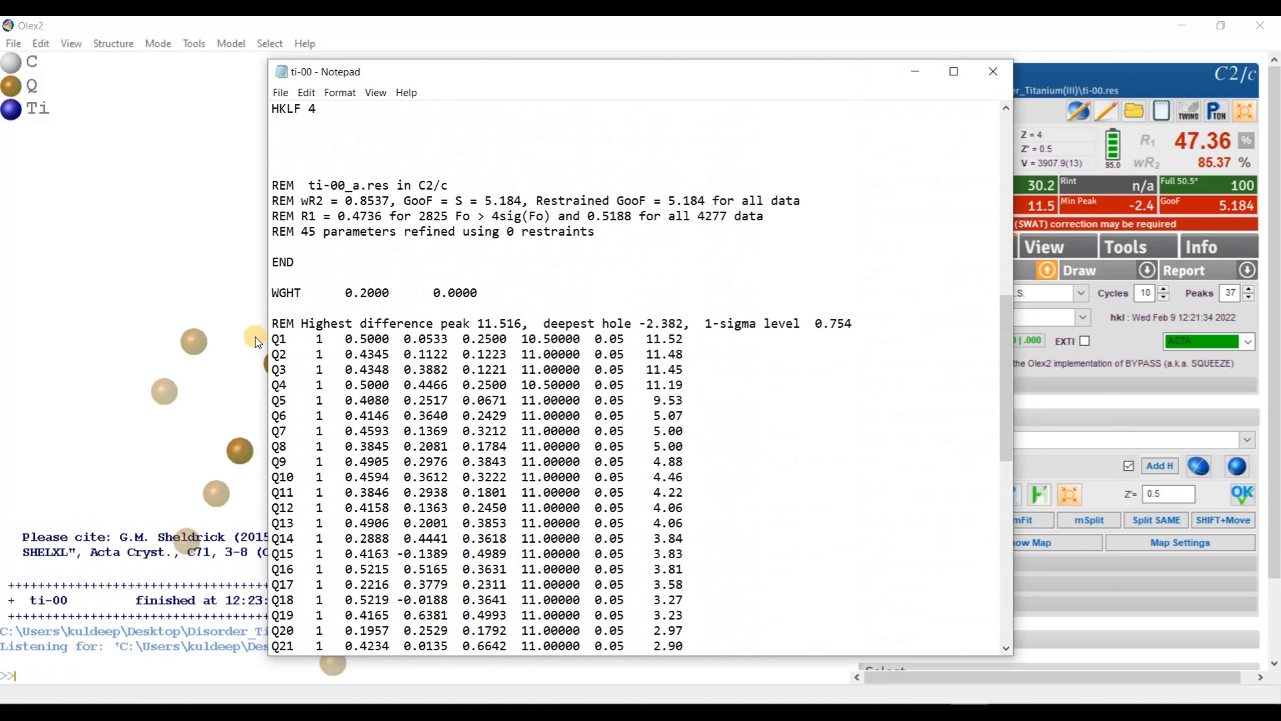
drag(279, 338, 688, 391)
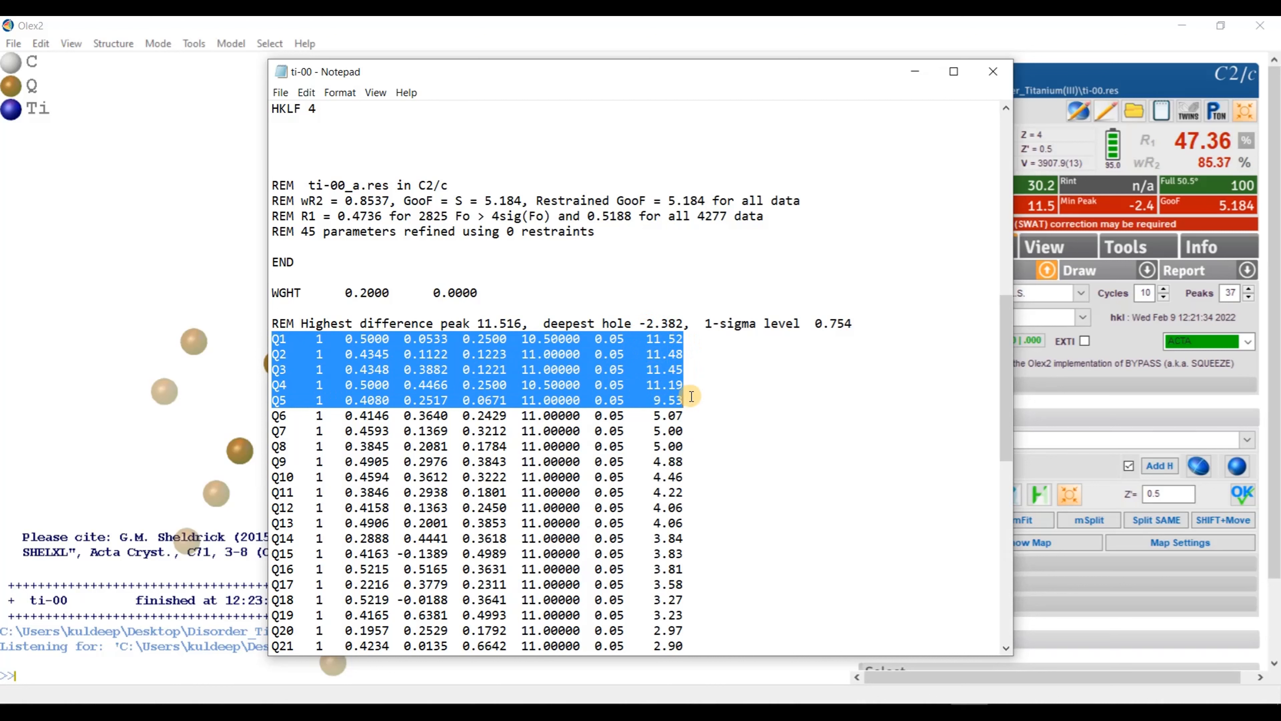
click(703, 406)
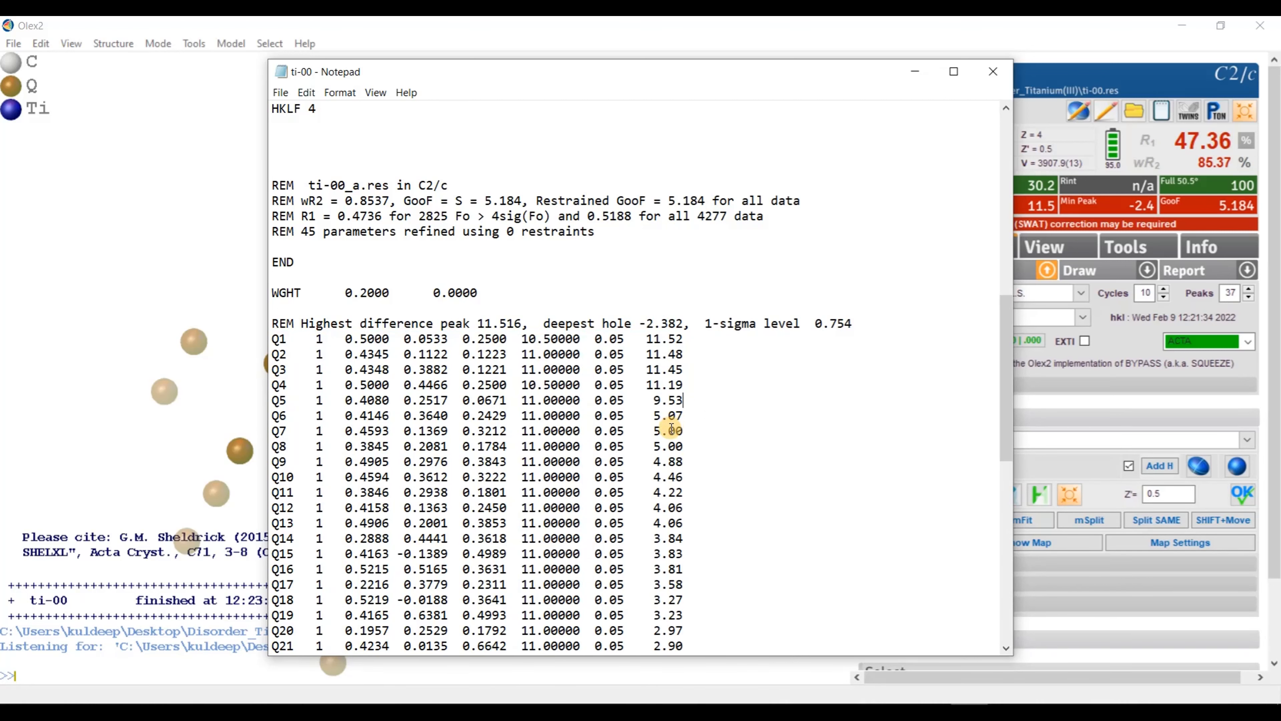
drag(278, 417, 701, 519)
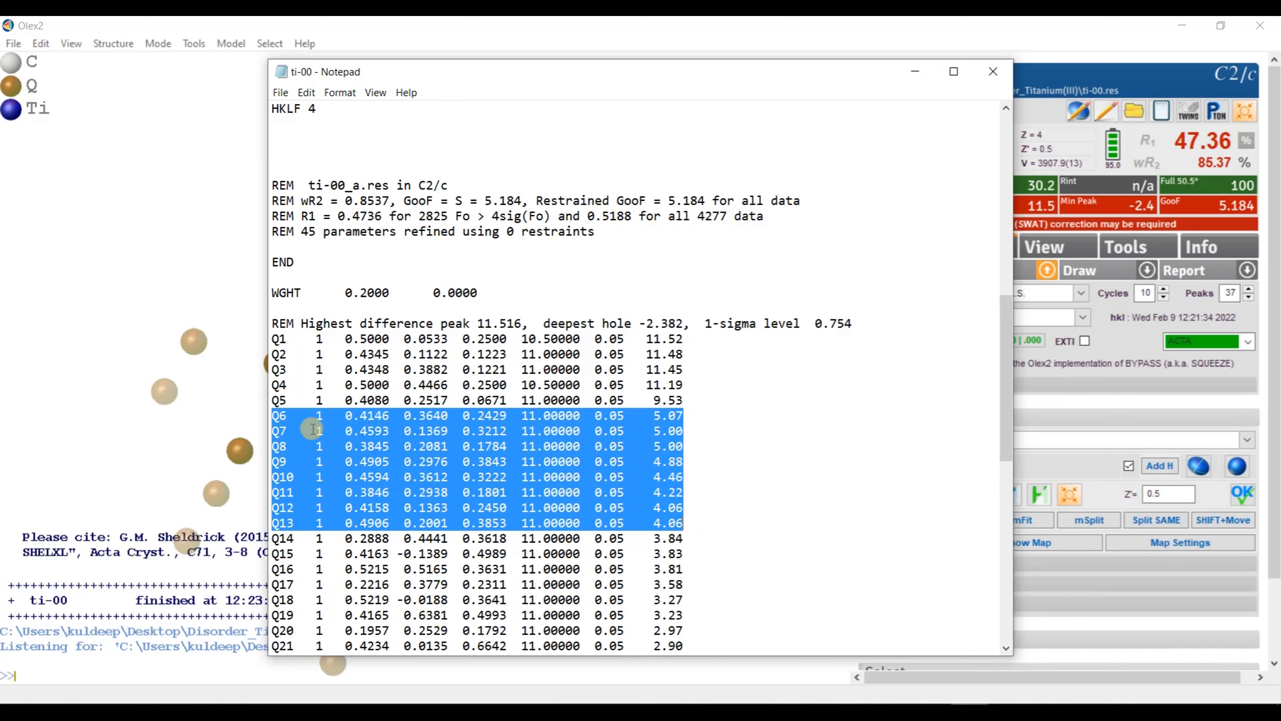
click(693, 398)
drag(692, 398, 273, 339)
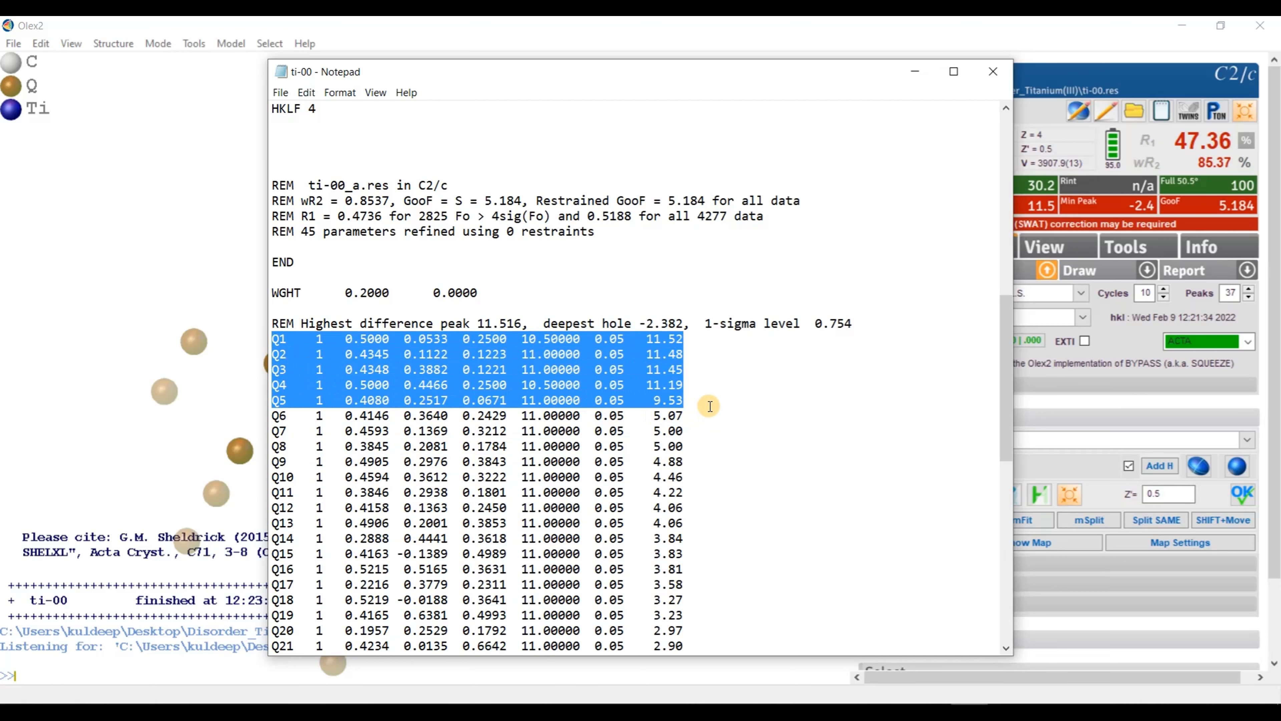
click(696, 387)
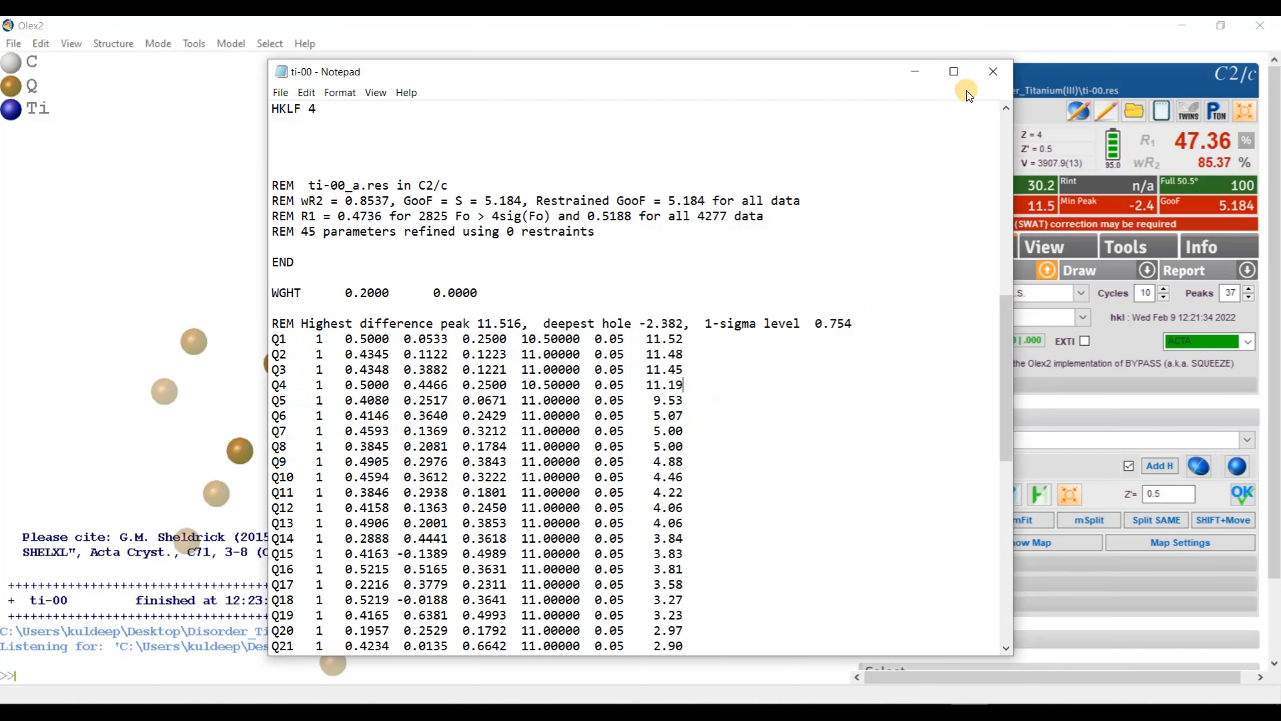
click(991, 72)
Step: Hide the weaker Q peaks and examine how the remaining ones are arranged beneath the titanium atom
drag(618, 549, 661, 493)
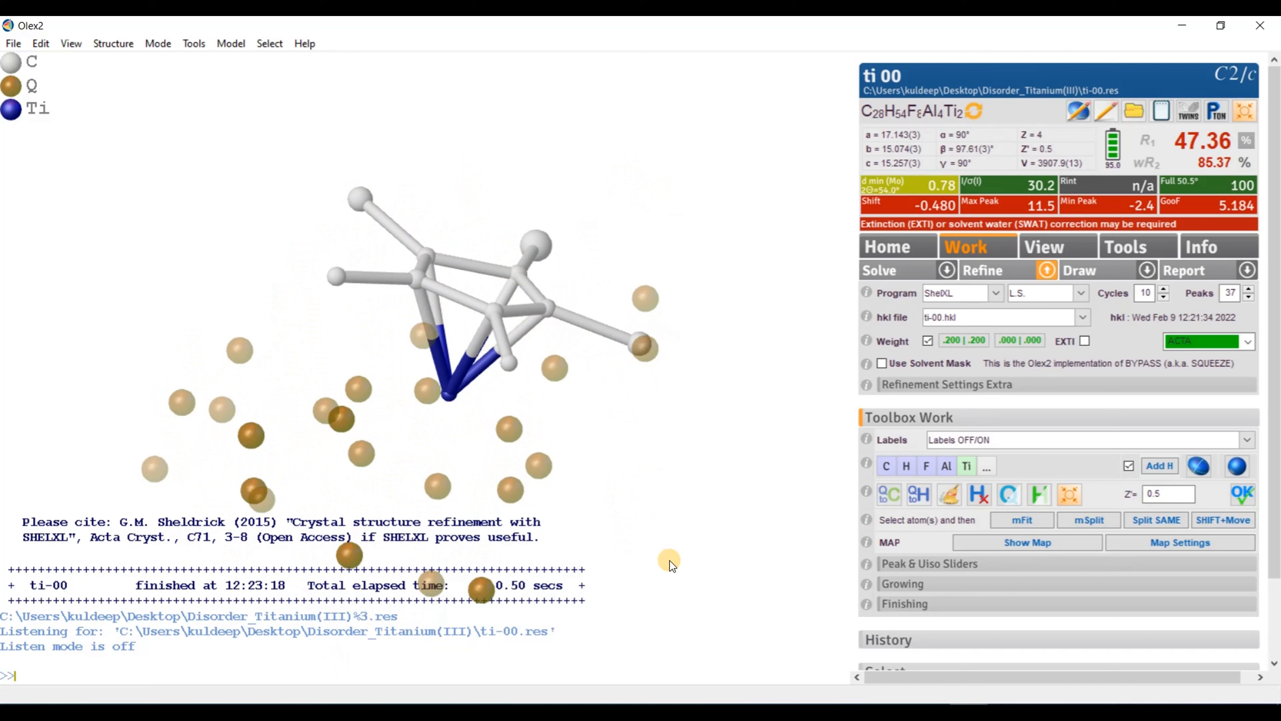
drag(669, 561, 663, 524)
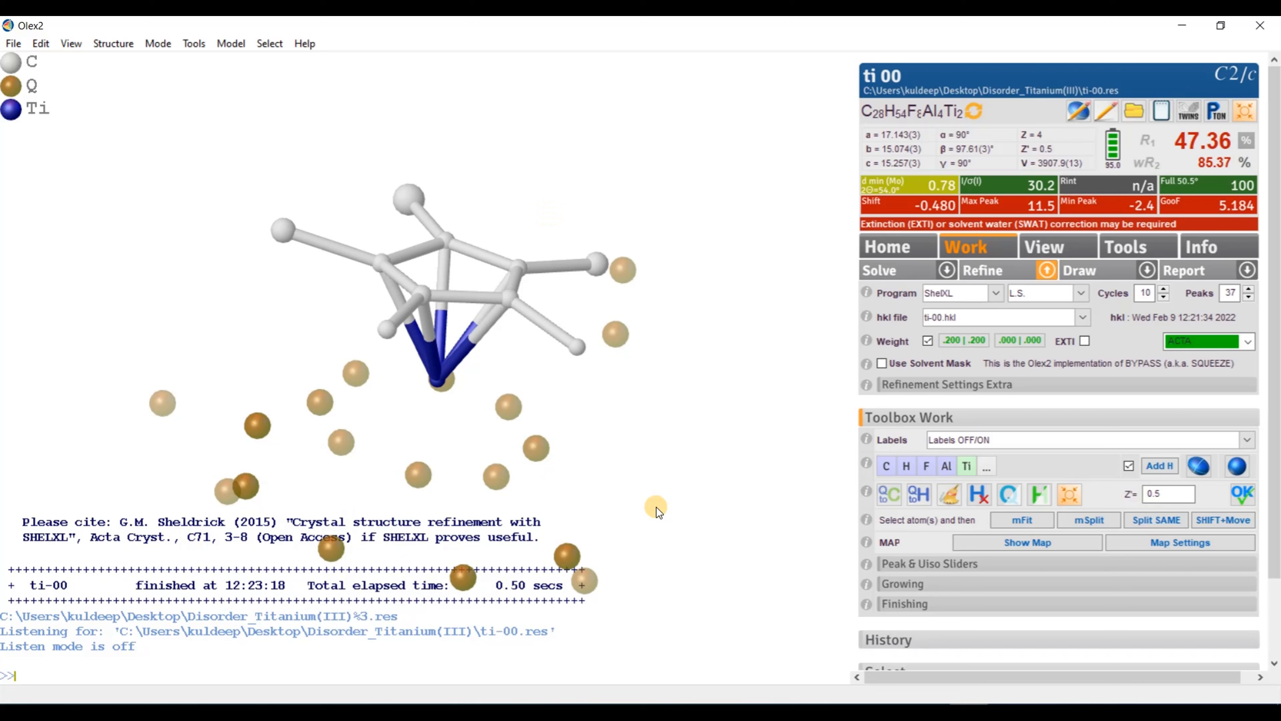
drag(654, 507, 583, 495)
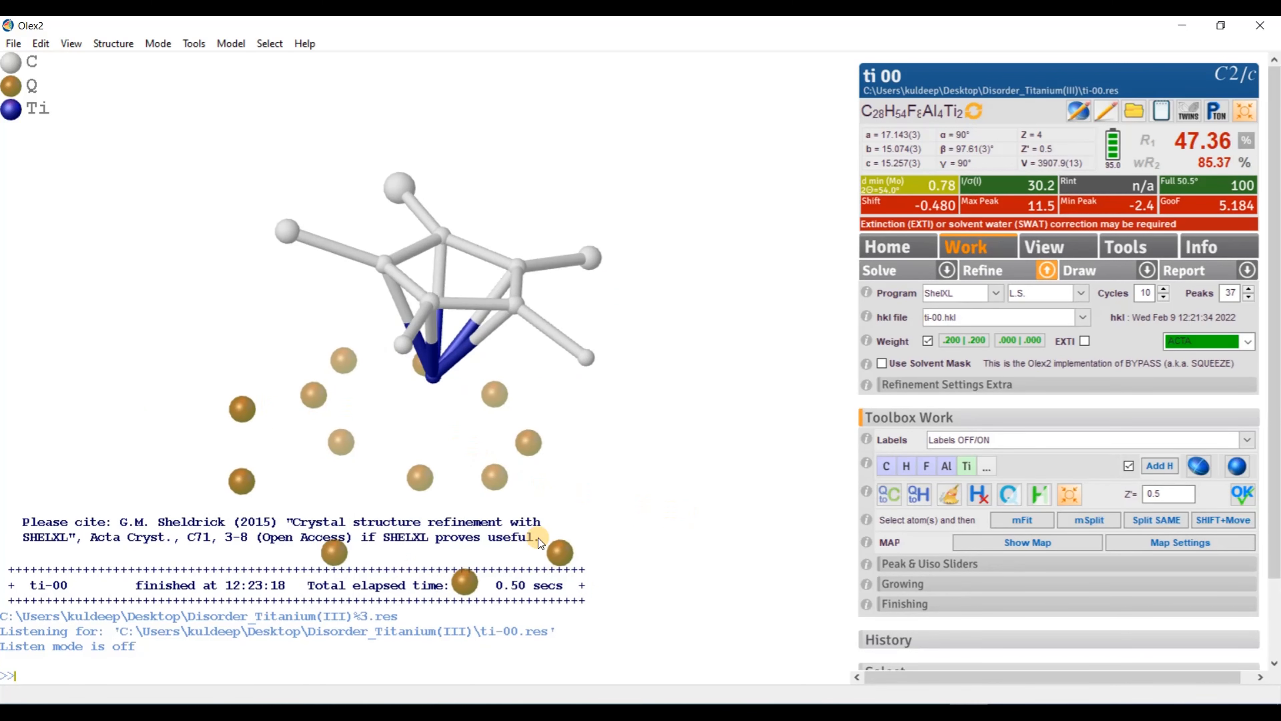
drag(454, 524, 326, 499)
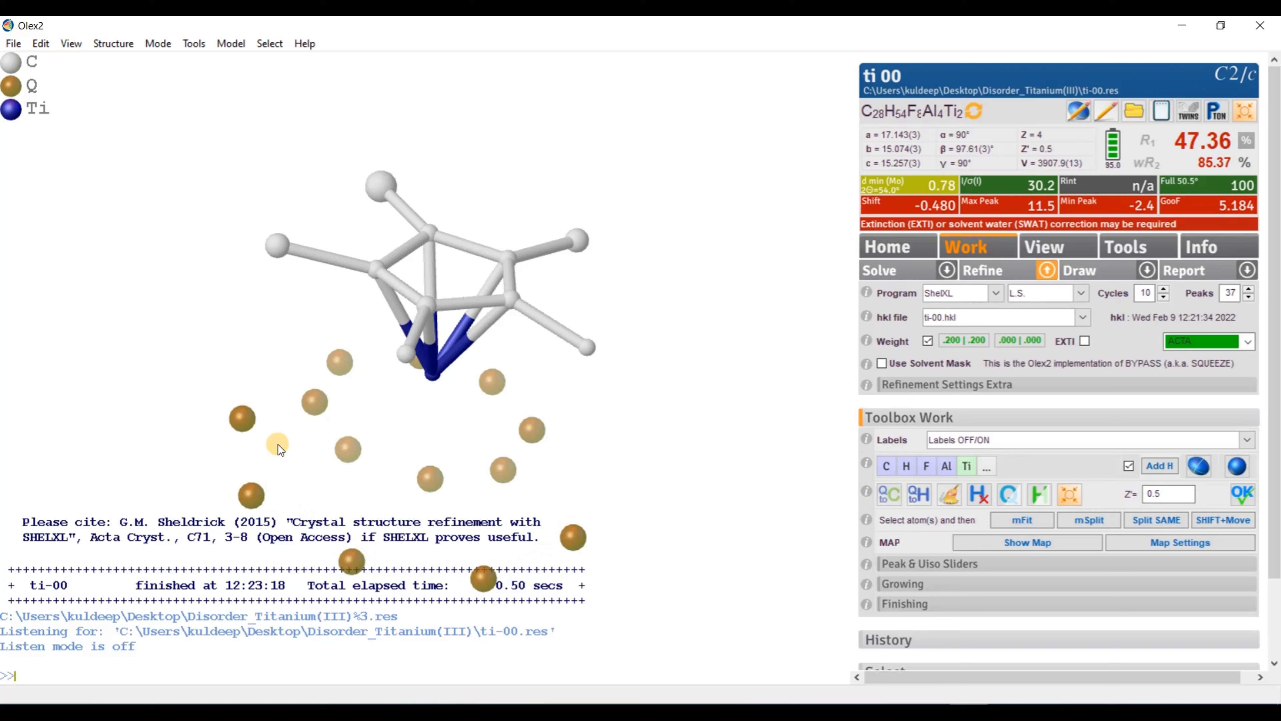
drag(281, 449, 347, 509)
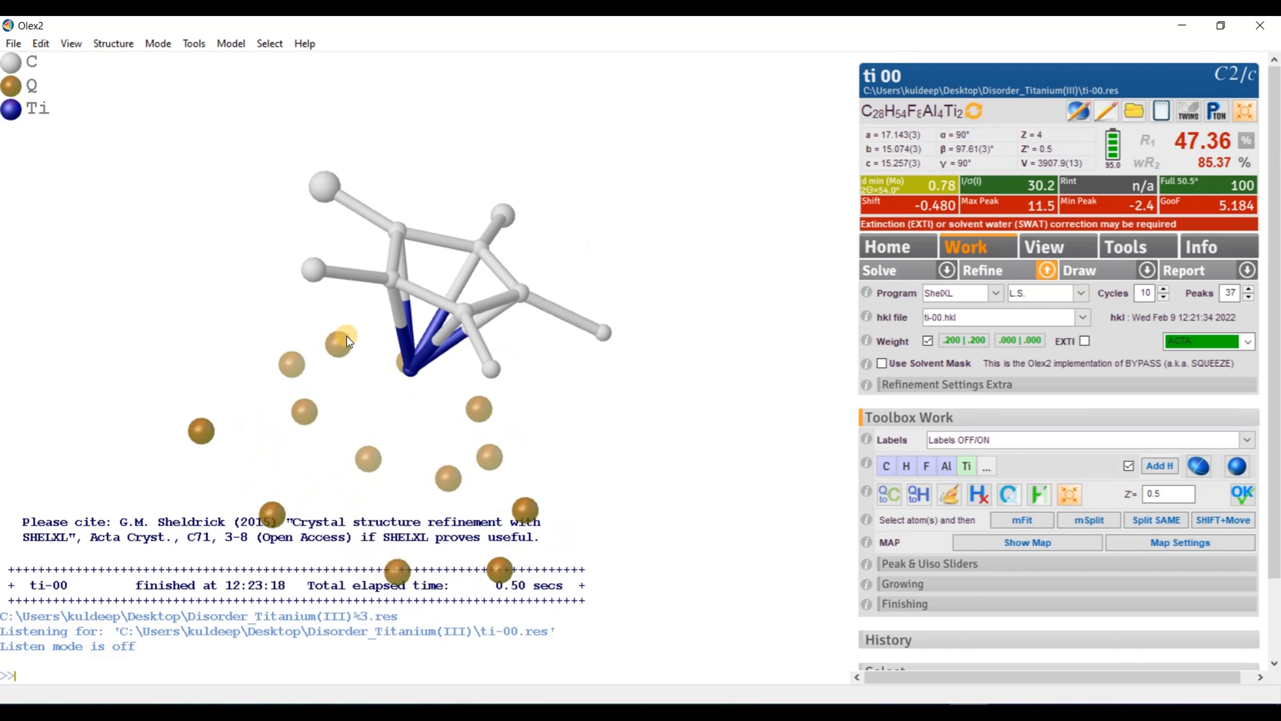
drag(463, 486, 655, 415)
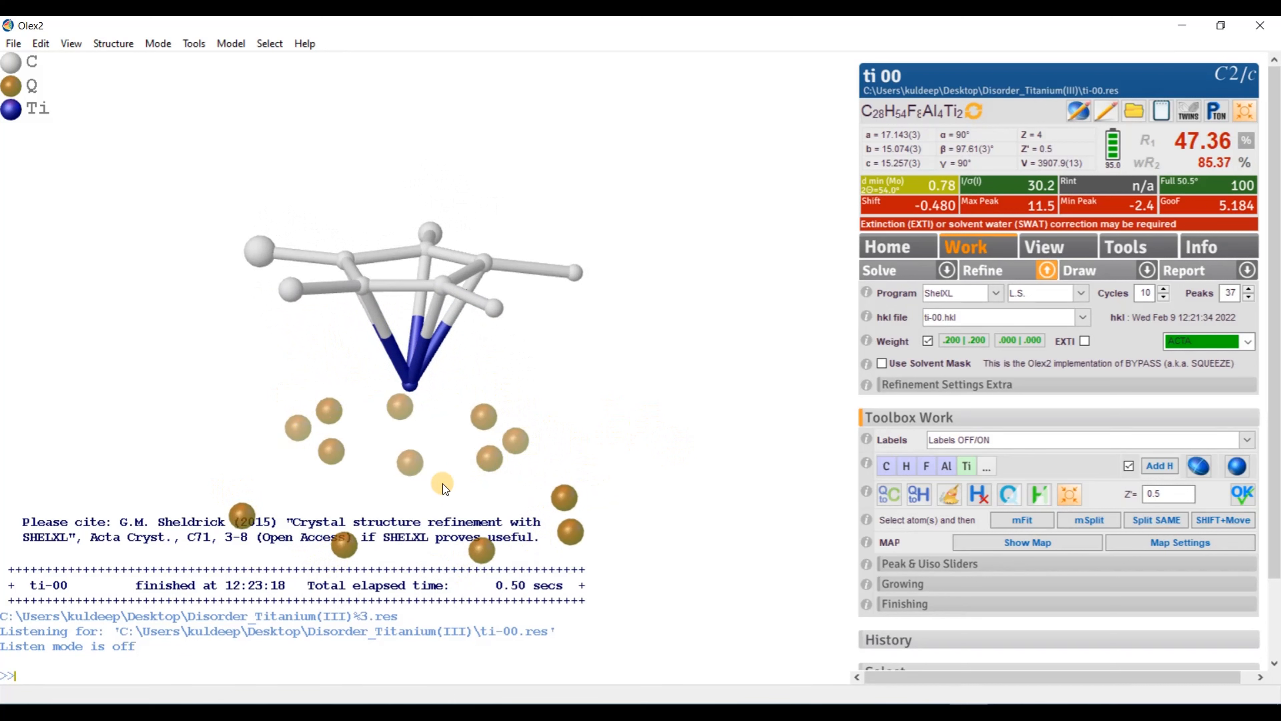
drag(478, 410, 583, 401)
mouse_move(460, 415)
mouse_down()
mouse_move(433, 441)
mouse_move(448, 433)
mouse_up()
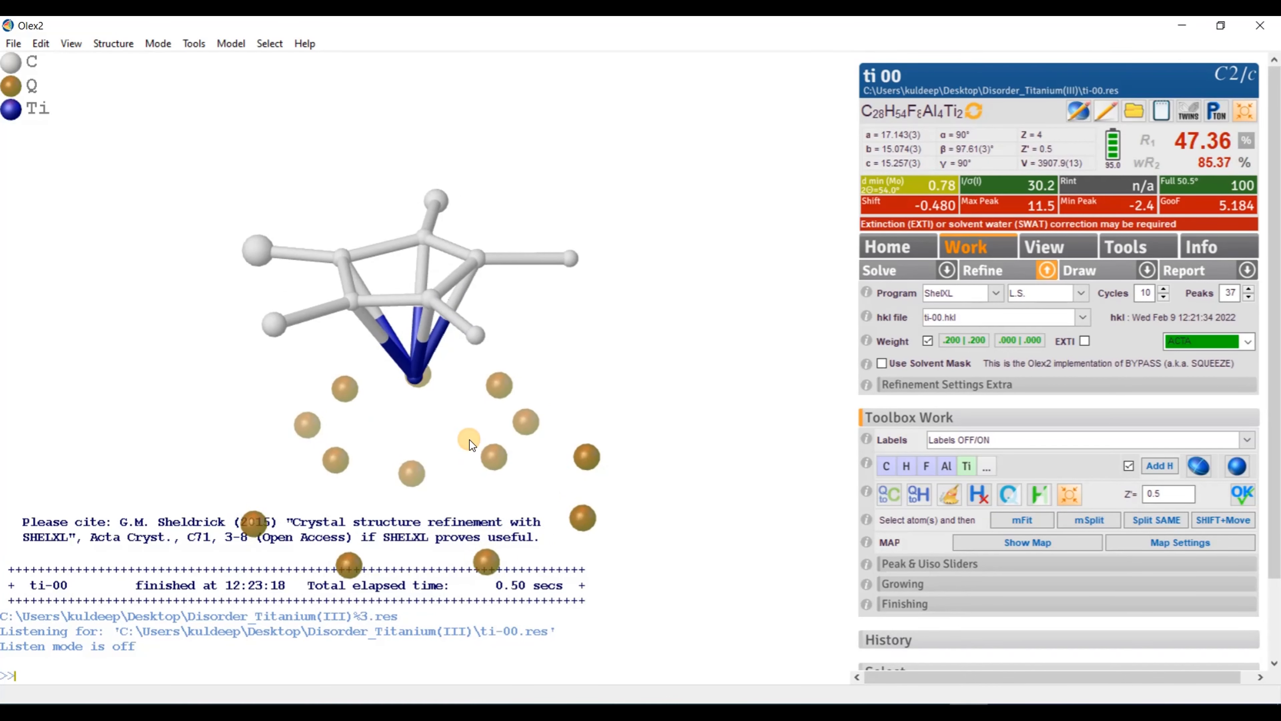
drag(434, 472, 462, 462)
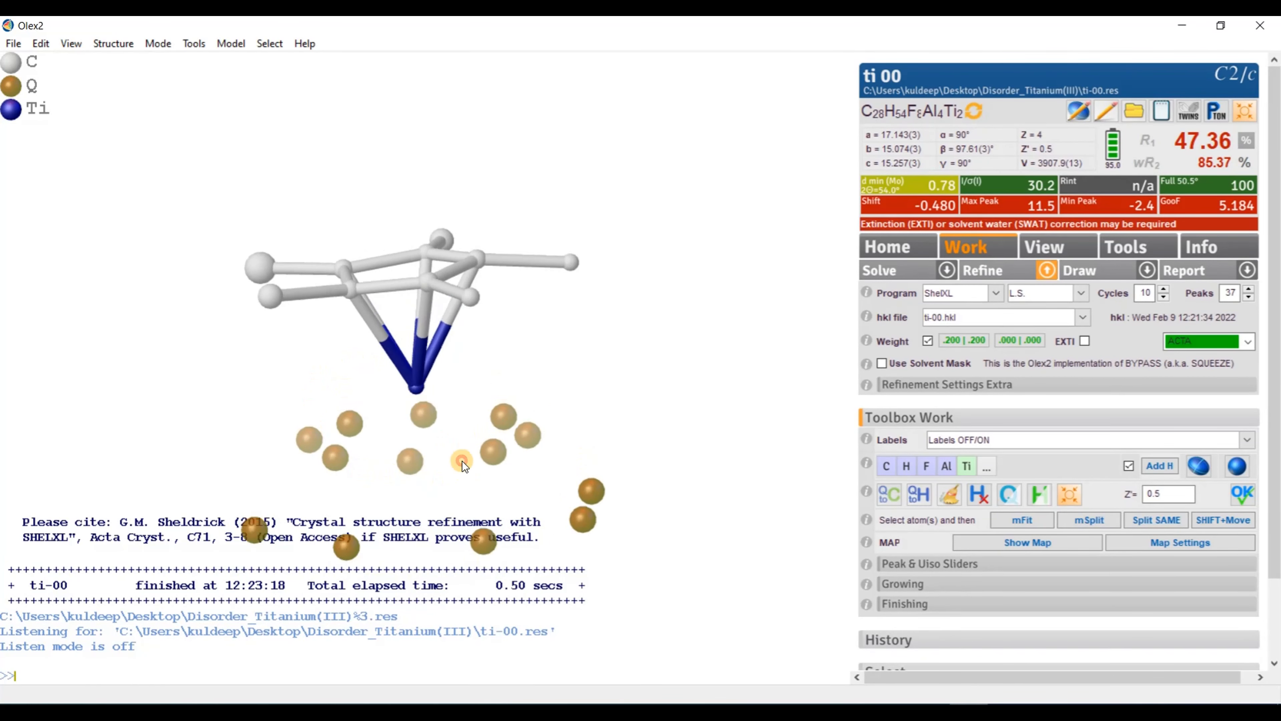
Step: Assign the five outermost Q peaks beneath the titanium atom as aluminium and number them starting from 1 with the name command
drag(480, 527, 408, 545)
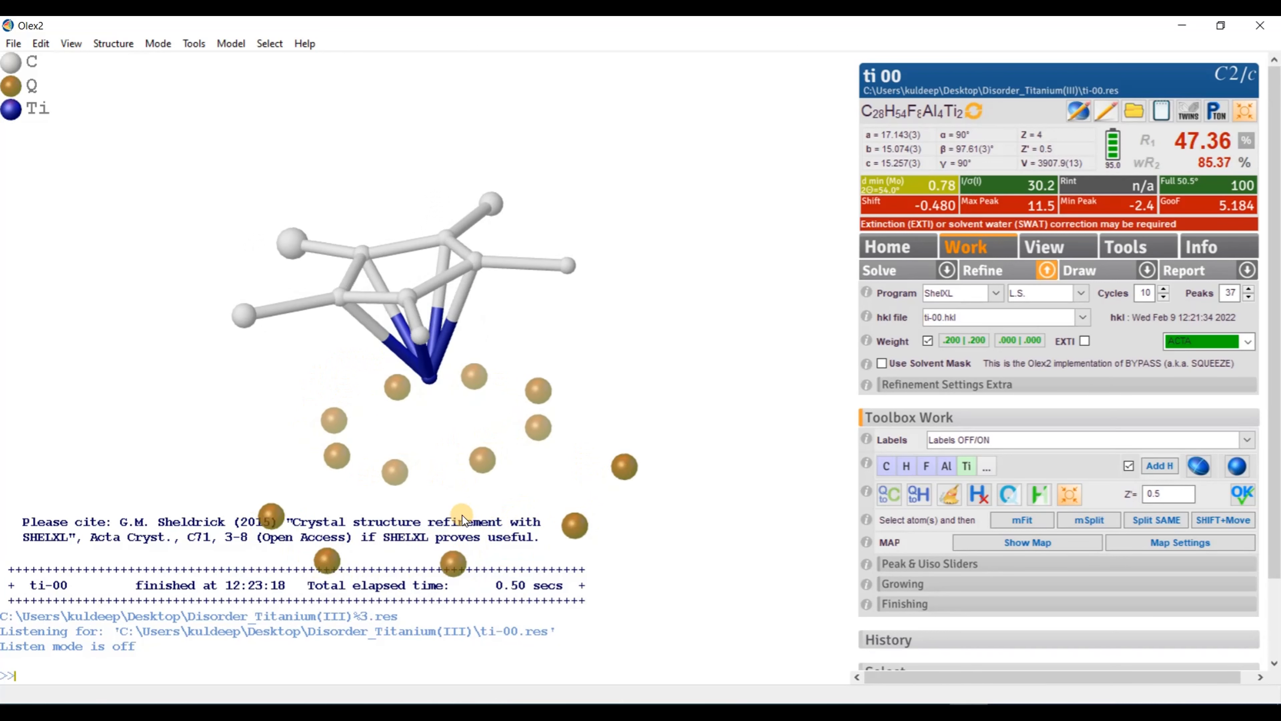
drag(472, 525, 469, 526)
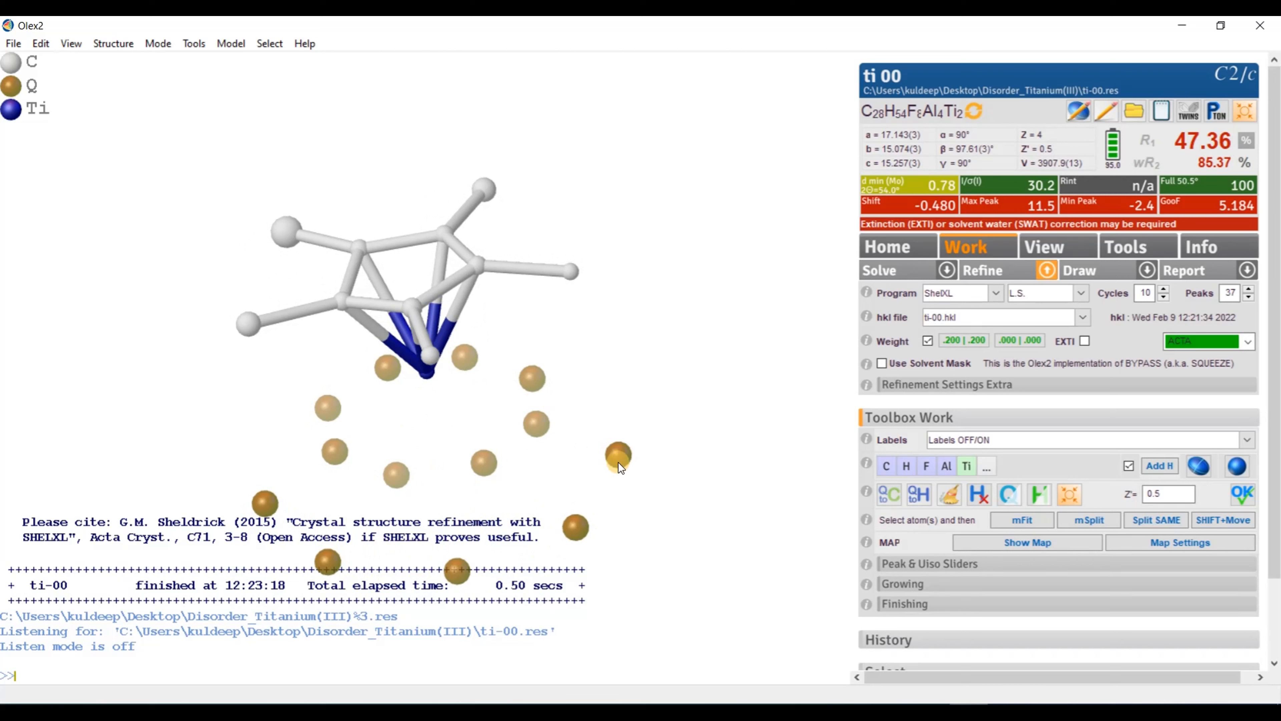
click(570, 529)
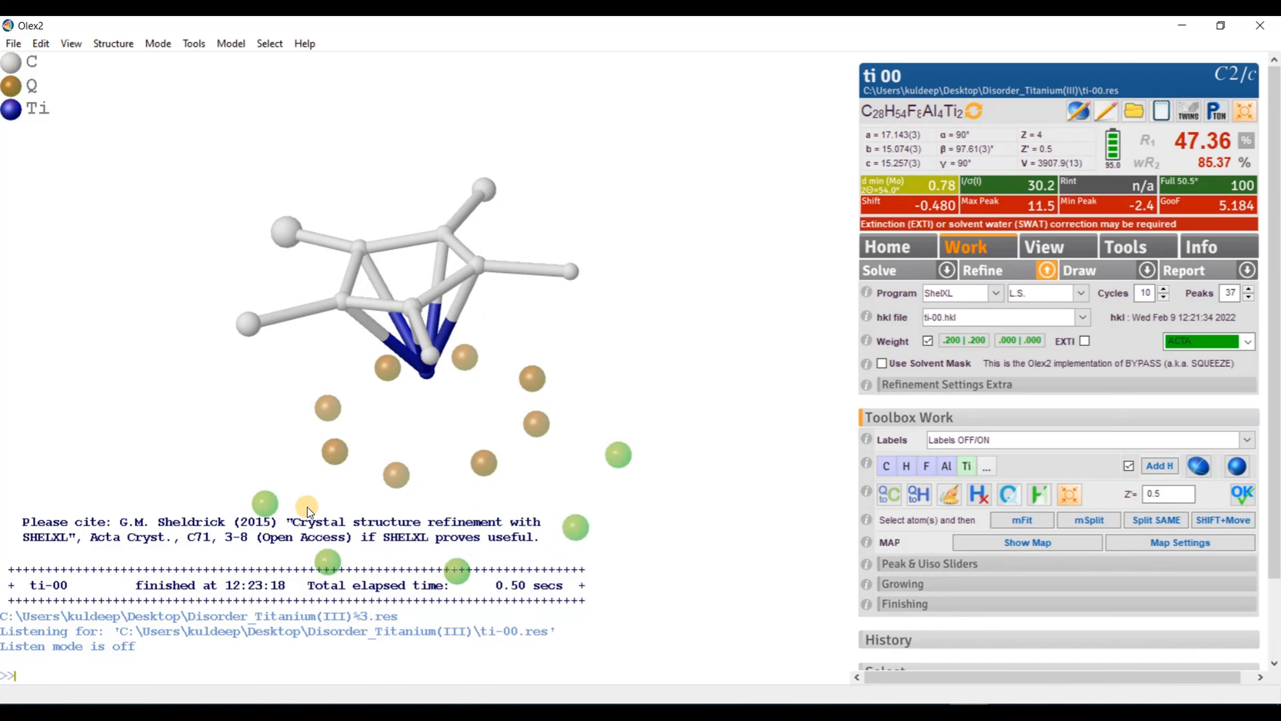
click(945, 472)
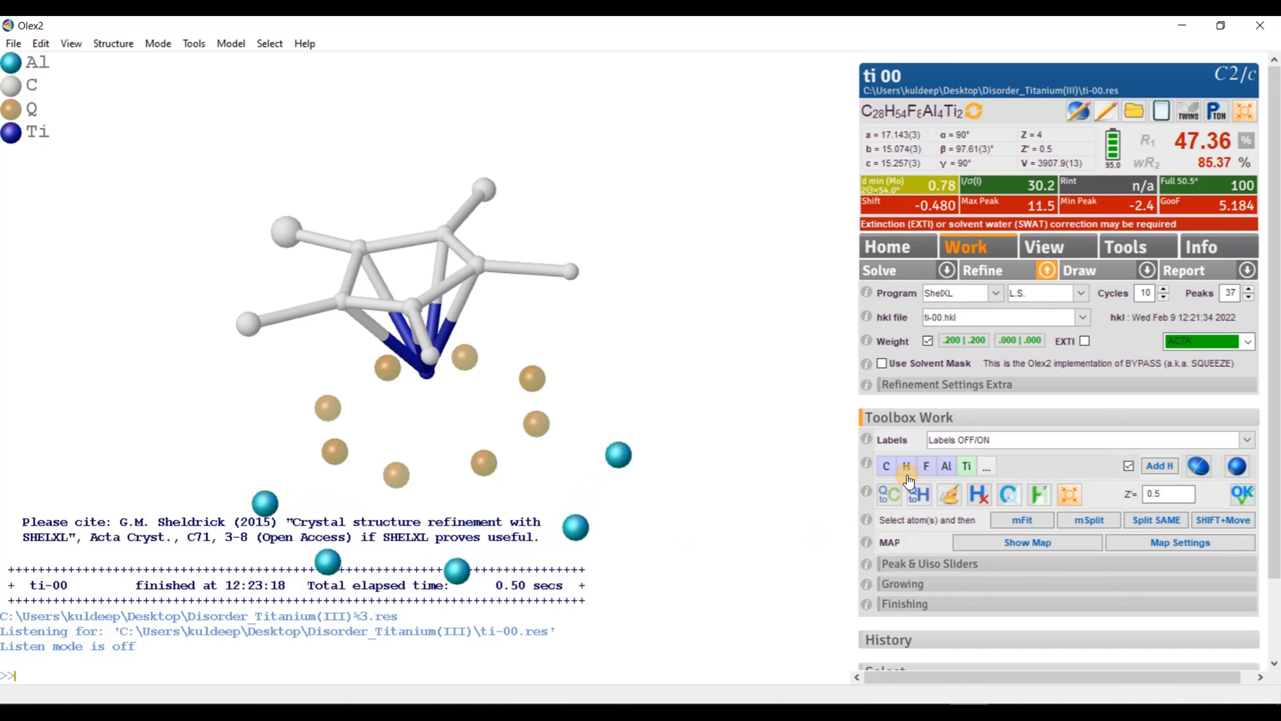
click(328, 561)
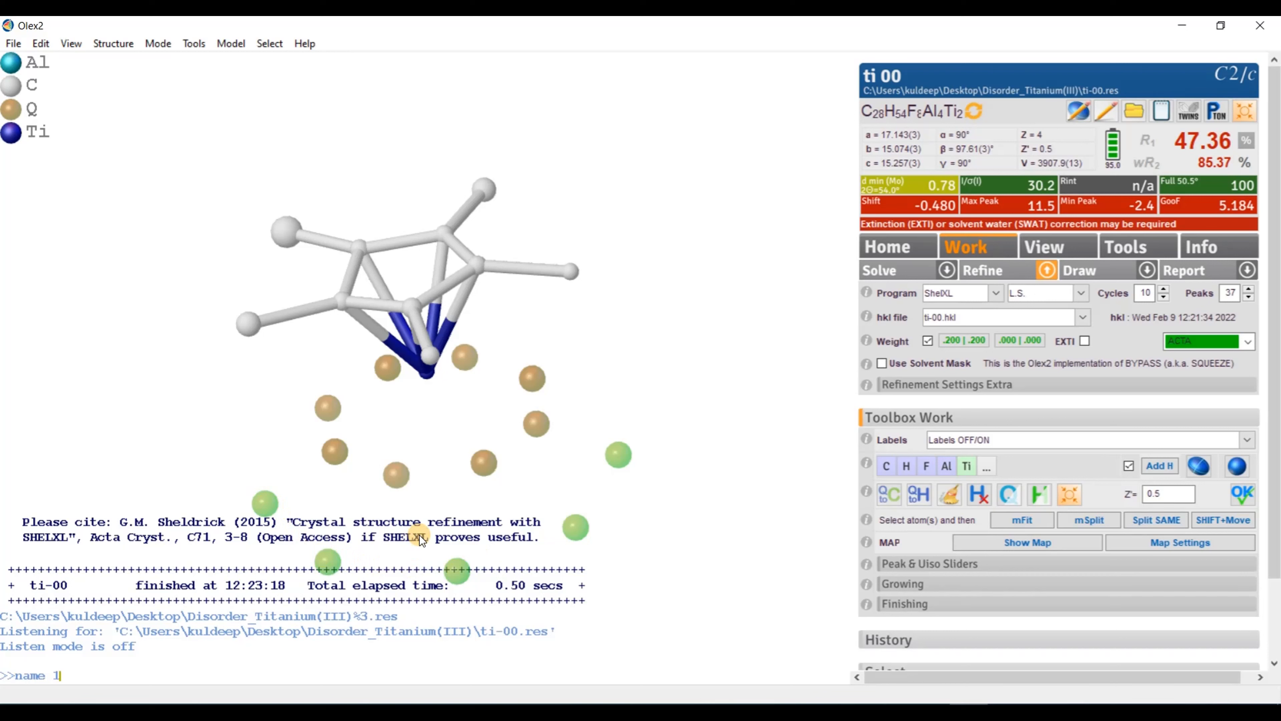
key(Return)
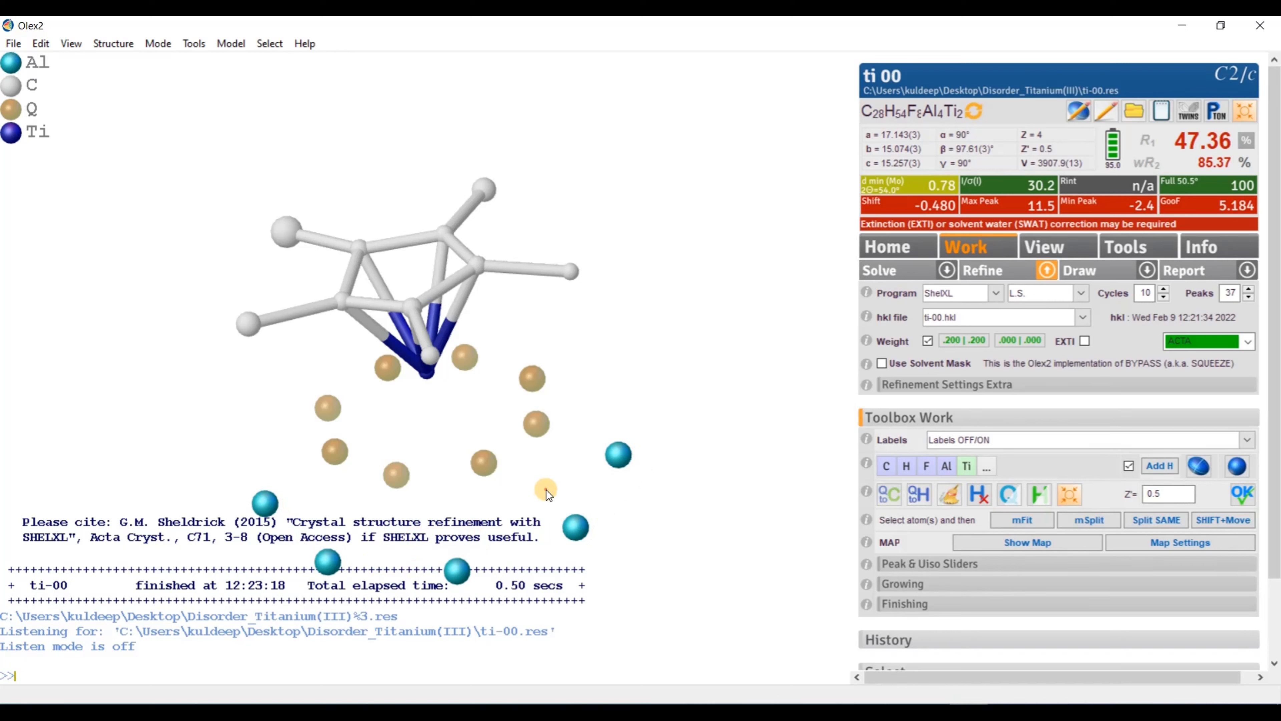
Step: Compare the intensities of the inner ring of Q peaks and assign four alternating ones, including Q6 and Q9, as fluorine
drag(546, 490, 546, 504)
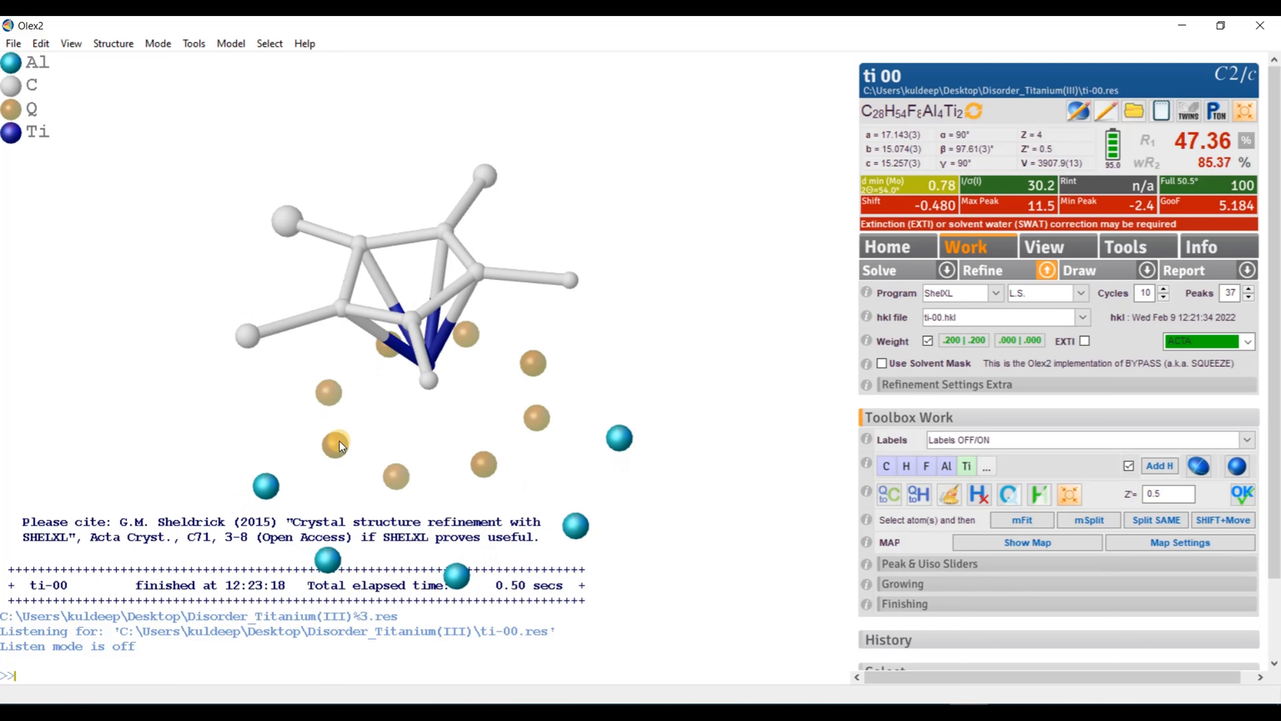
drag(333, 391, 373, 374)
mouse_move(369, 384)
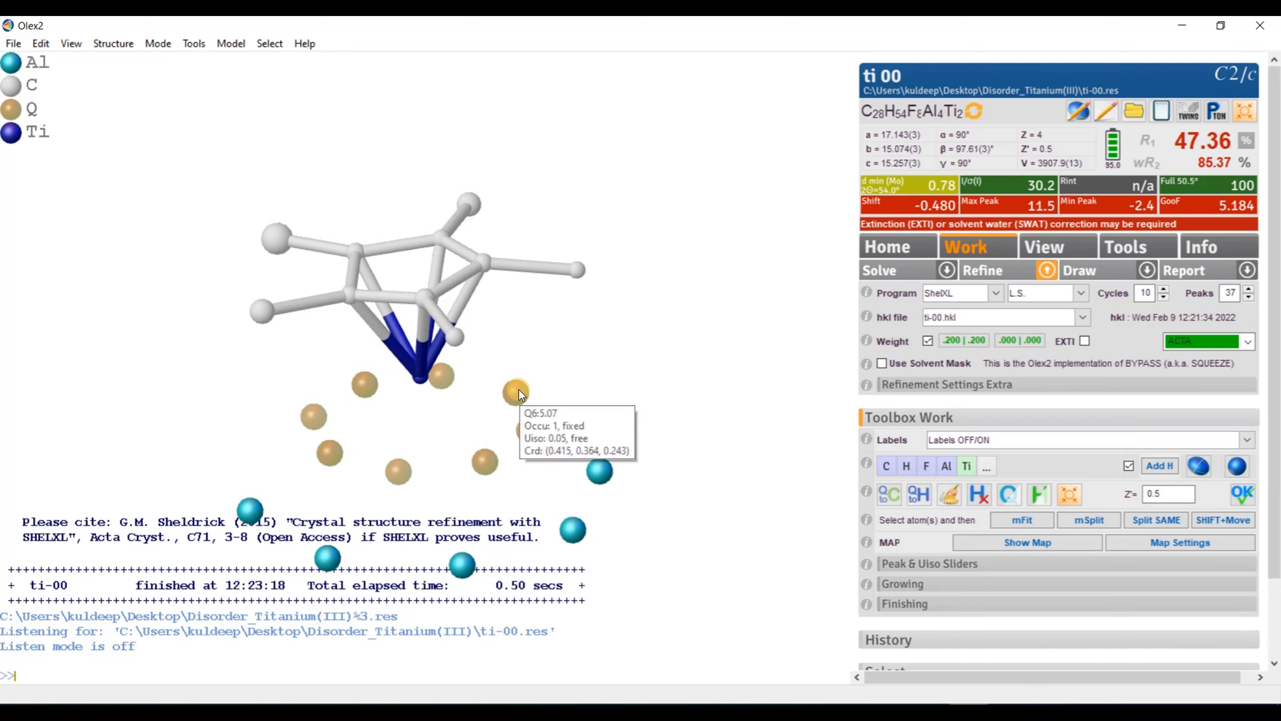
mouse_move(529, 435)
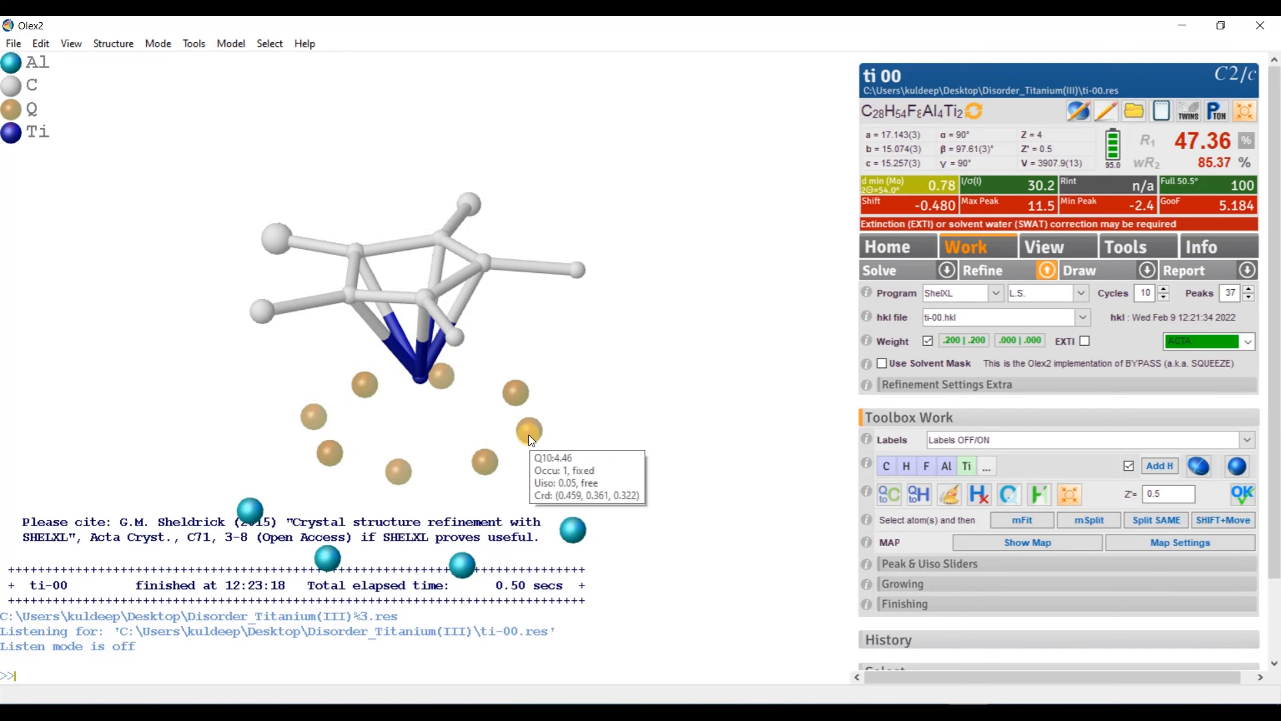
mouse_move(485, 463)
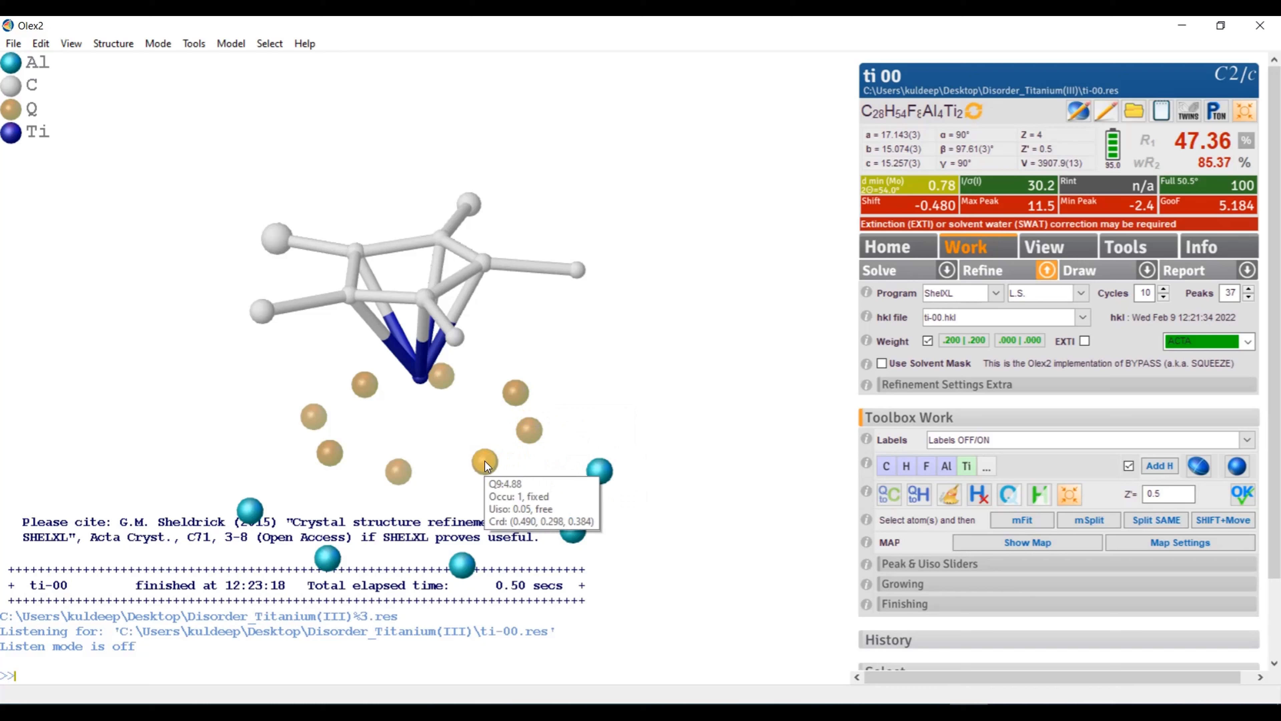
click(516, 394)
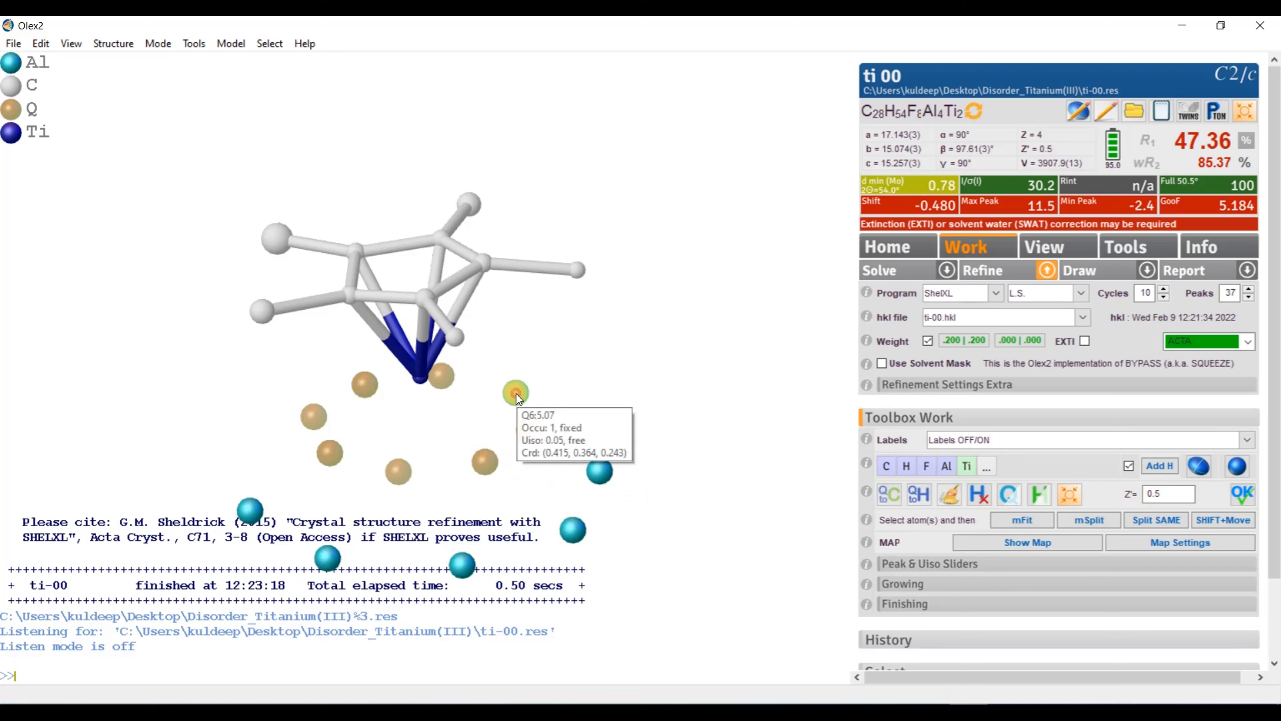
click(487, 462)
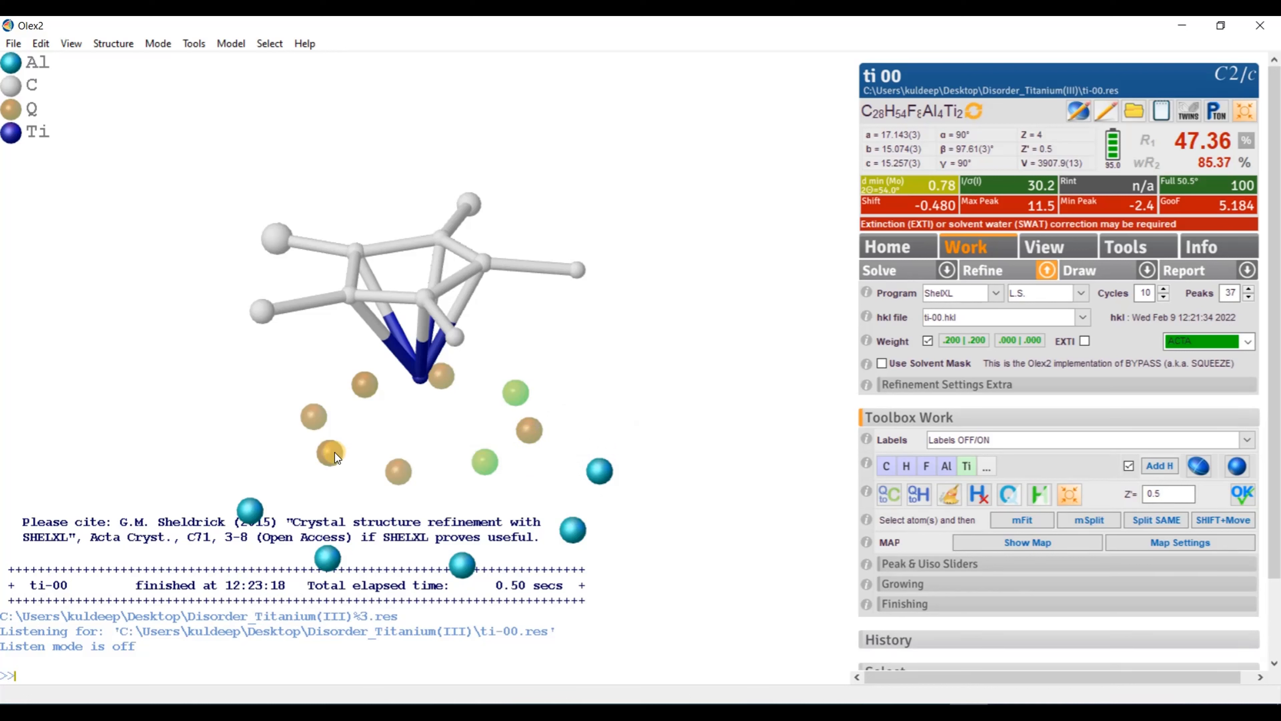
click(346, 436)
drag(360, 389, 405, 411)
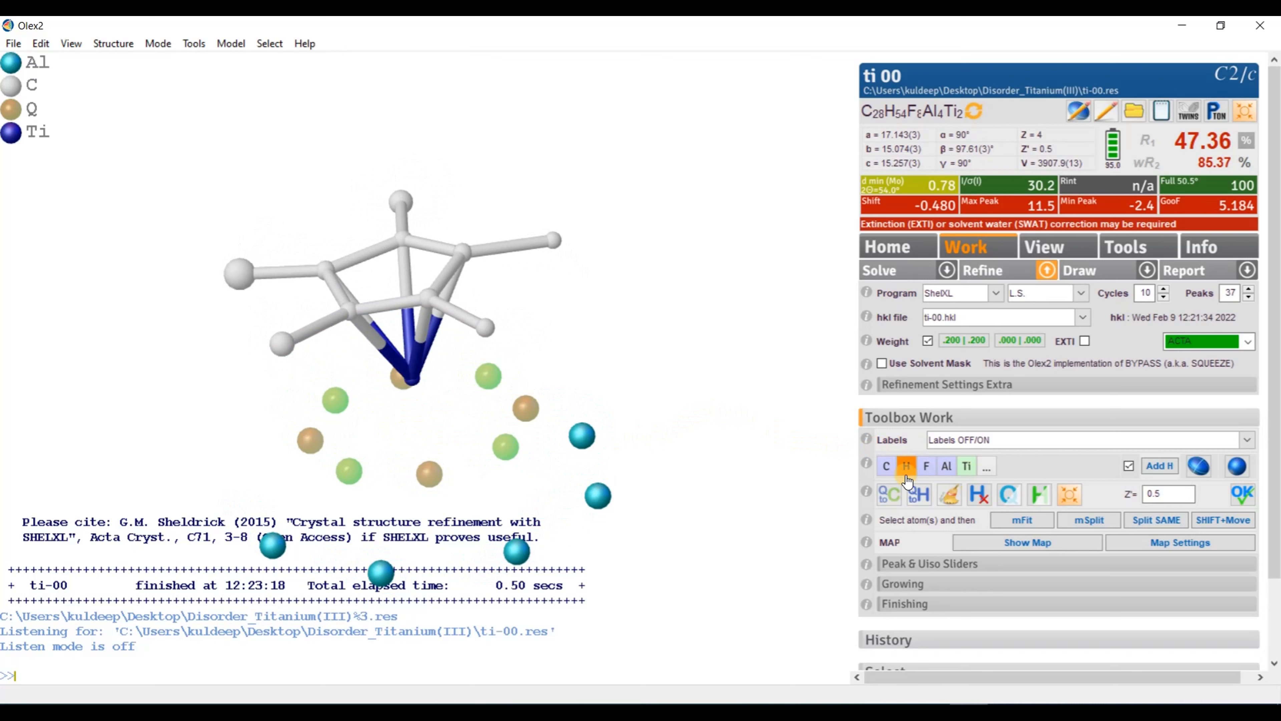
click(929, 466)
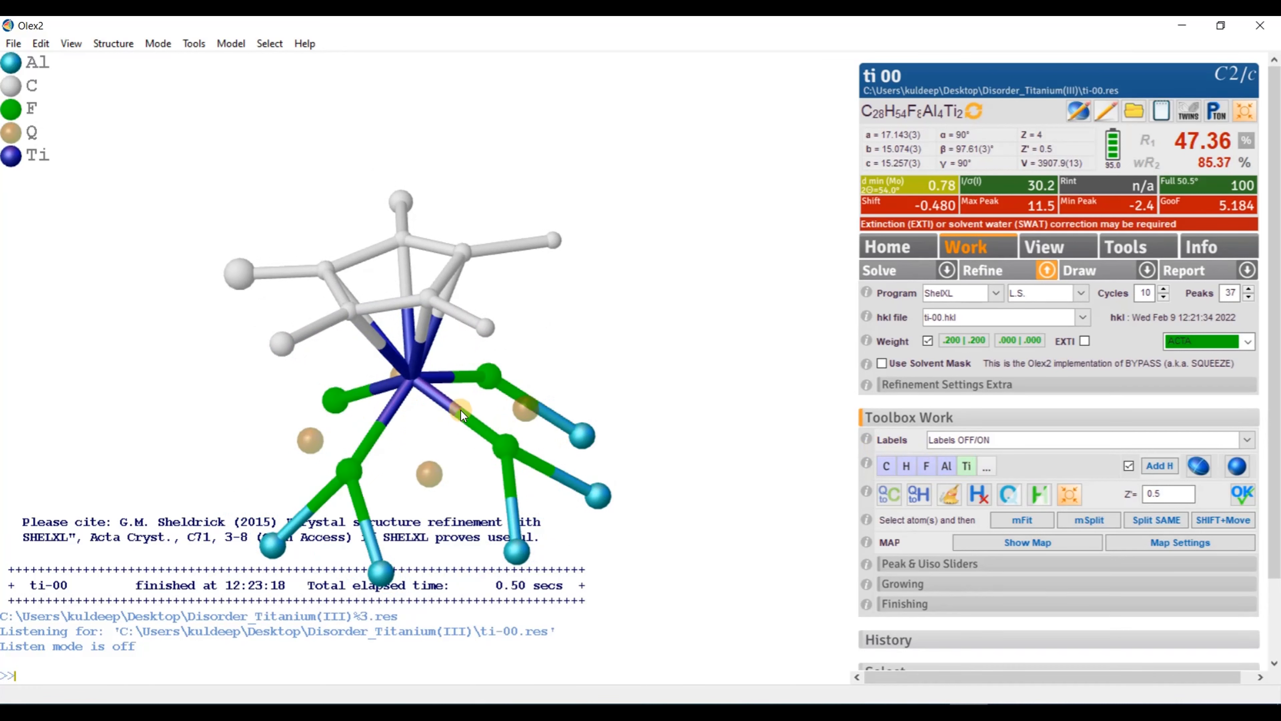
Step: Number the four fluorine atoms around titanium starting from 1 with the name command
drag(461, 411, 643, 575)
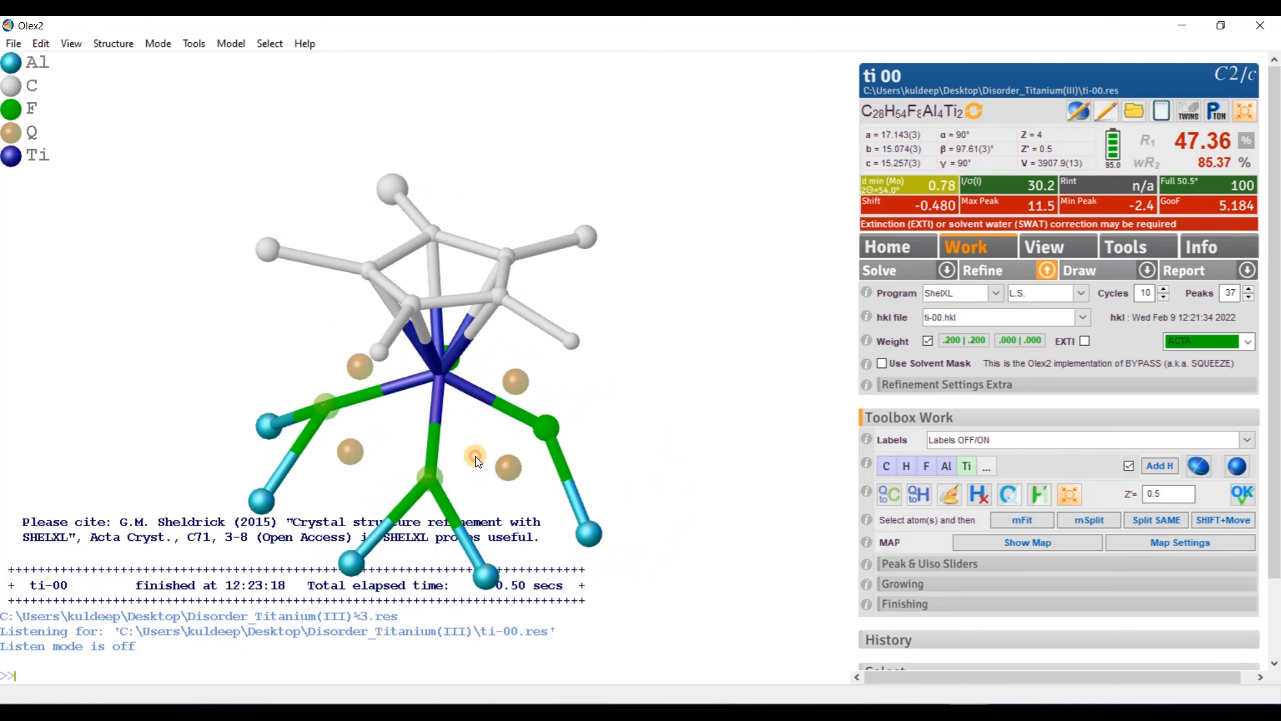
drag(557, 425, 561, 373)
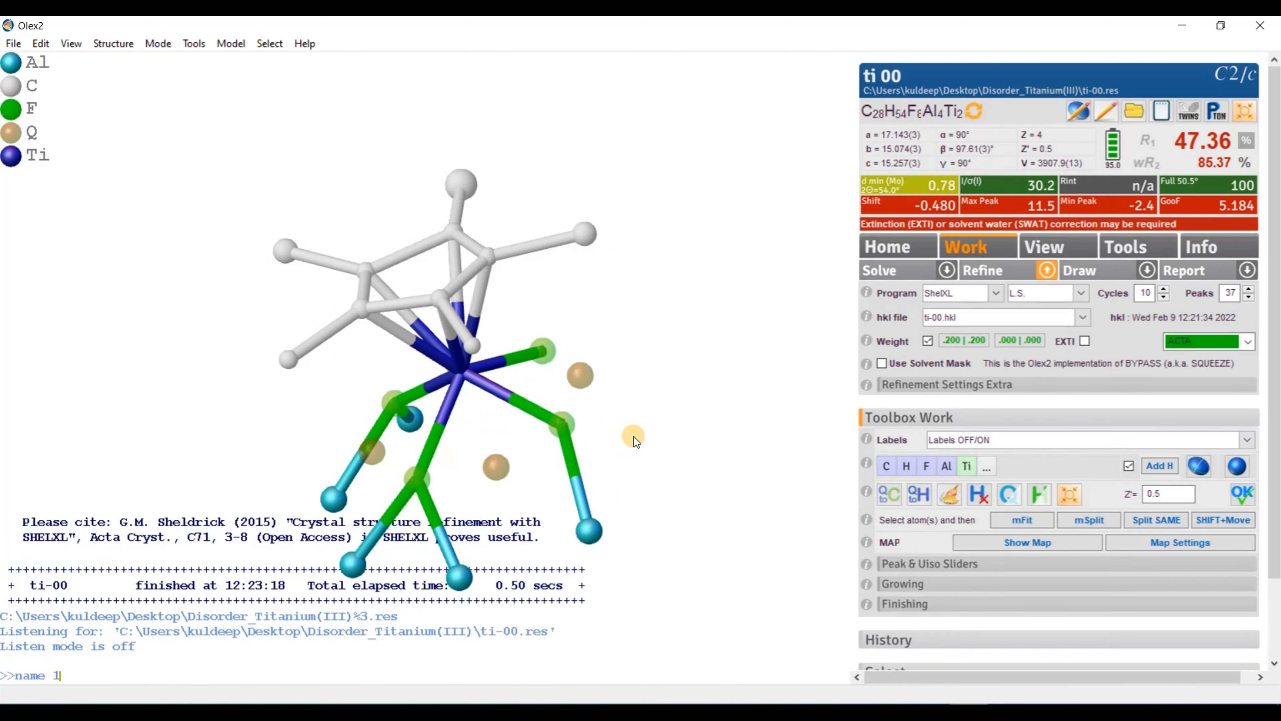
key(Return)
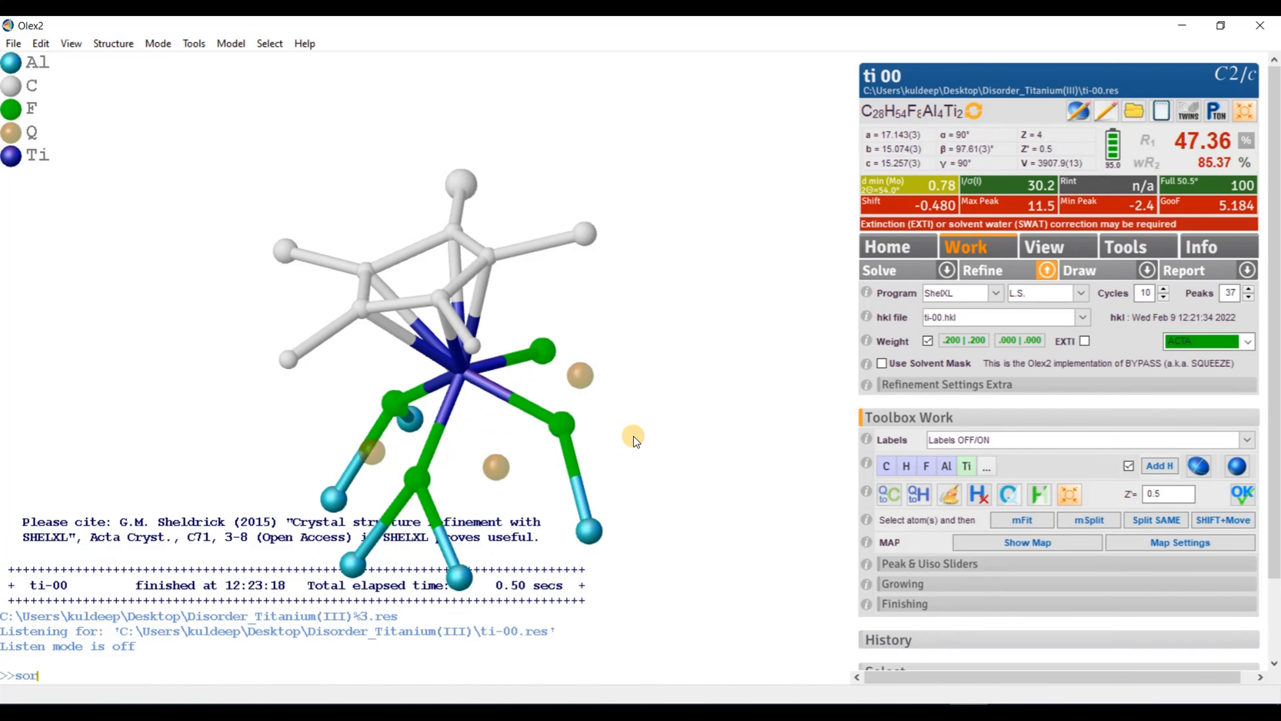
Step: Sort the atom list with the sort command and refine the structure
text(sort)
key(Return)
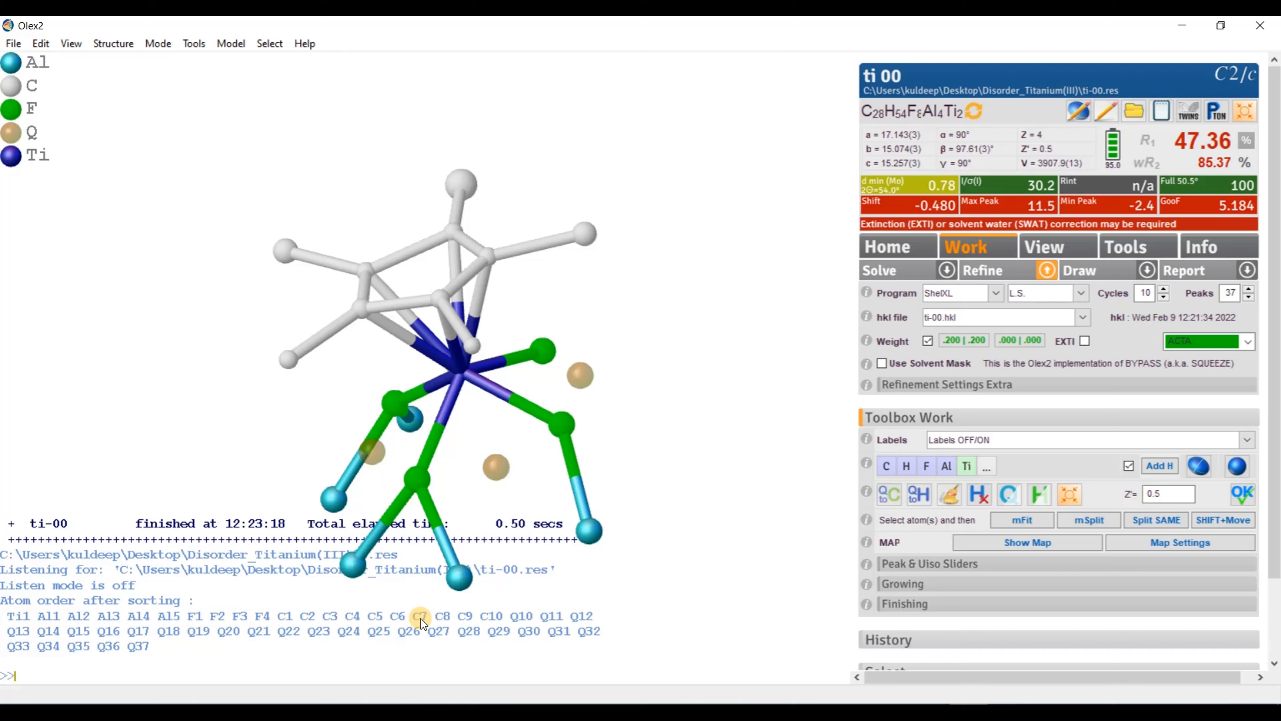
drag(693, 575, 745, 570)
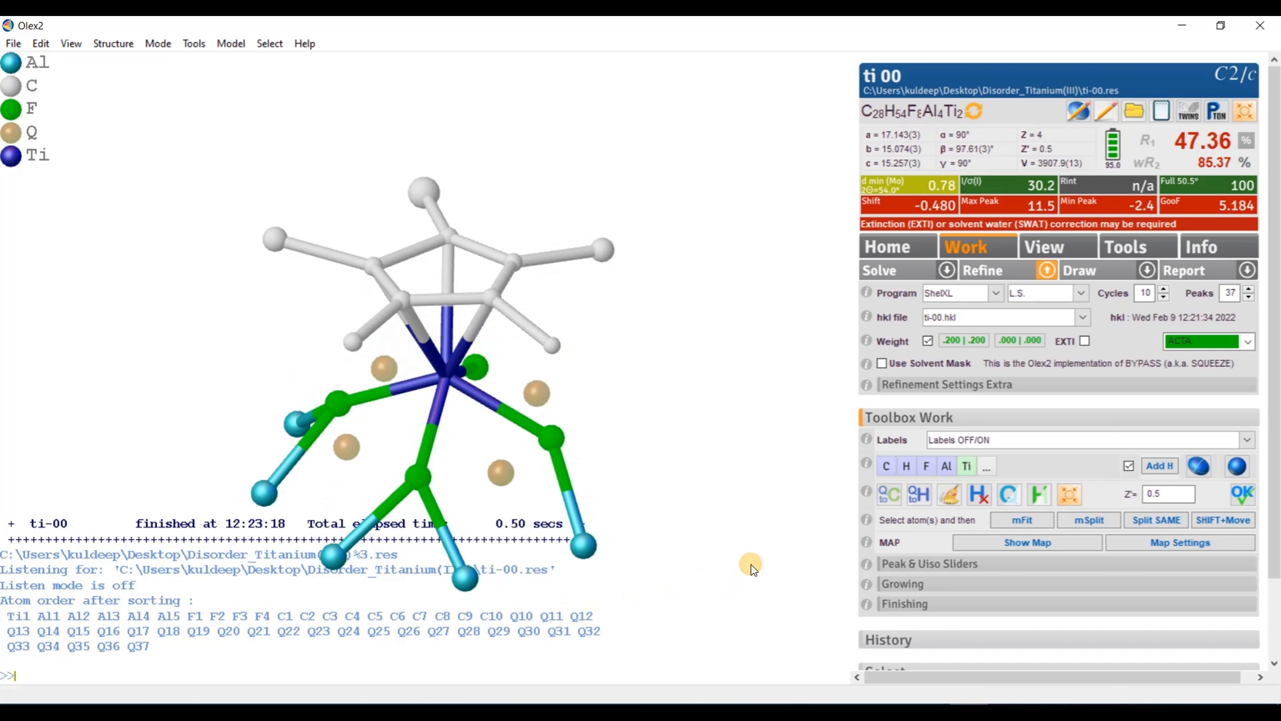
click(999, 267)
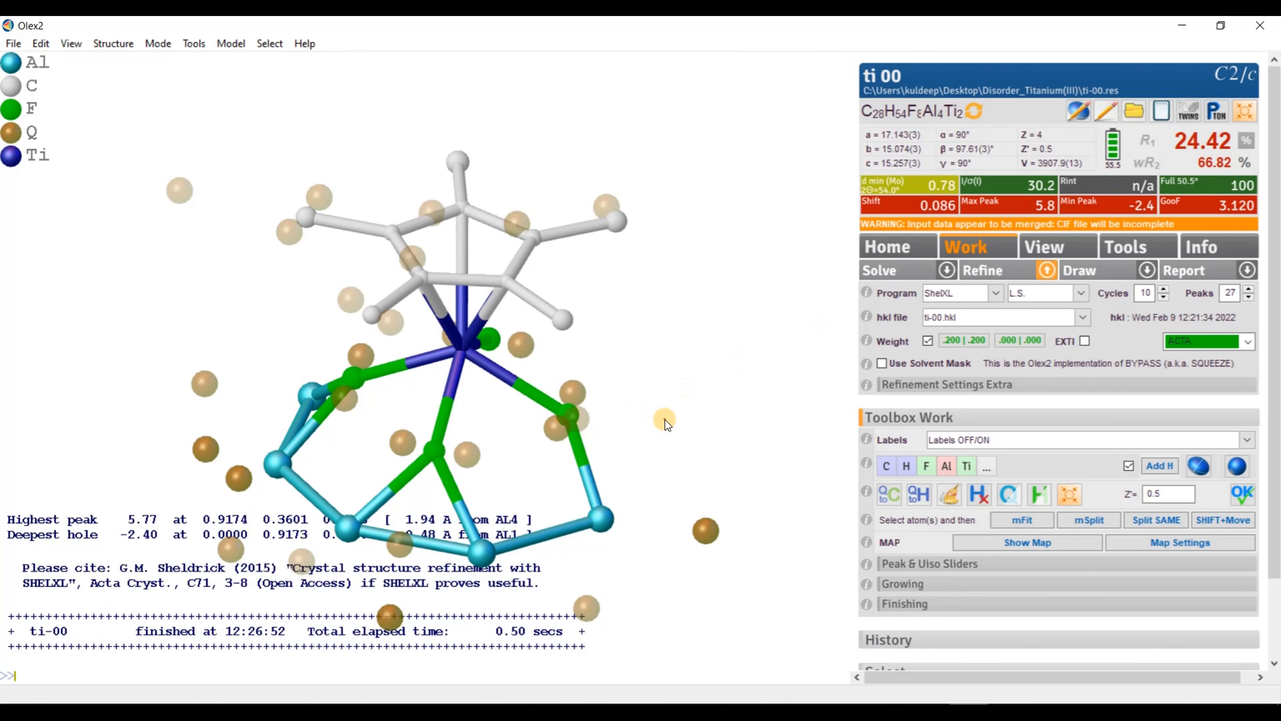
Step: Hide the Q peaks, grow the complete molecule to examine its aluminium ring, and return to the asymmetric unit
drag(665, 424, 564, 481)
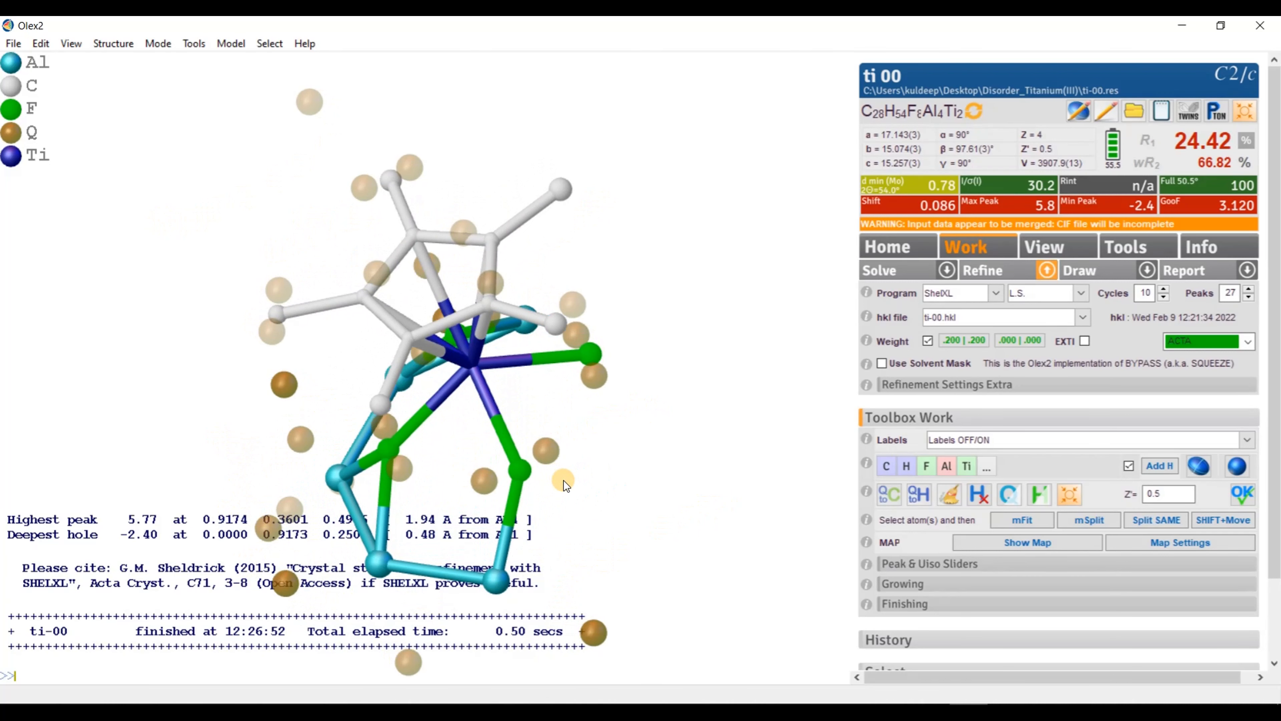
key(ctrl+q)
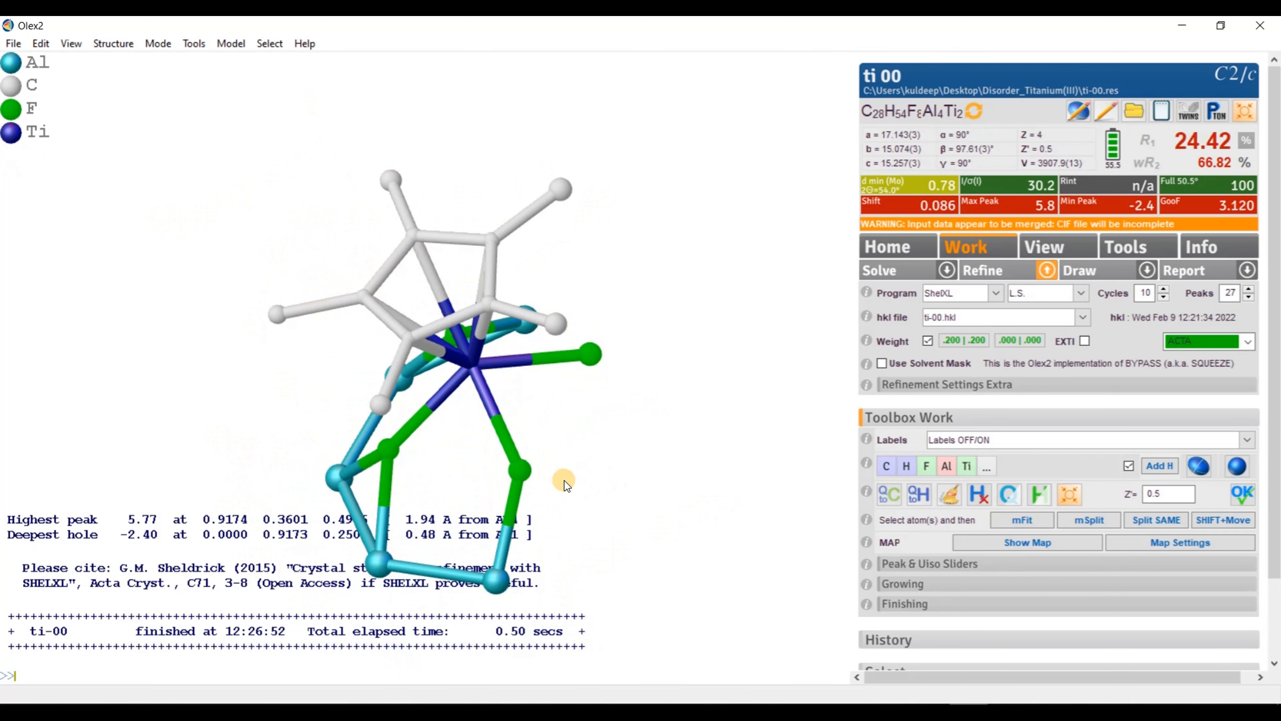
key(ctrl+g)
click(610, 520)
drag(647, 514, 663, 466)
click(681, 615)
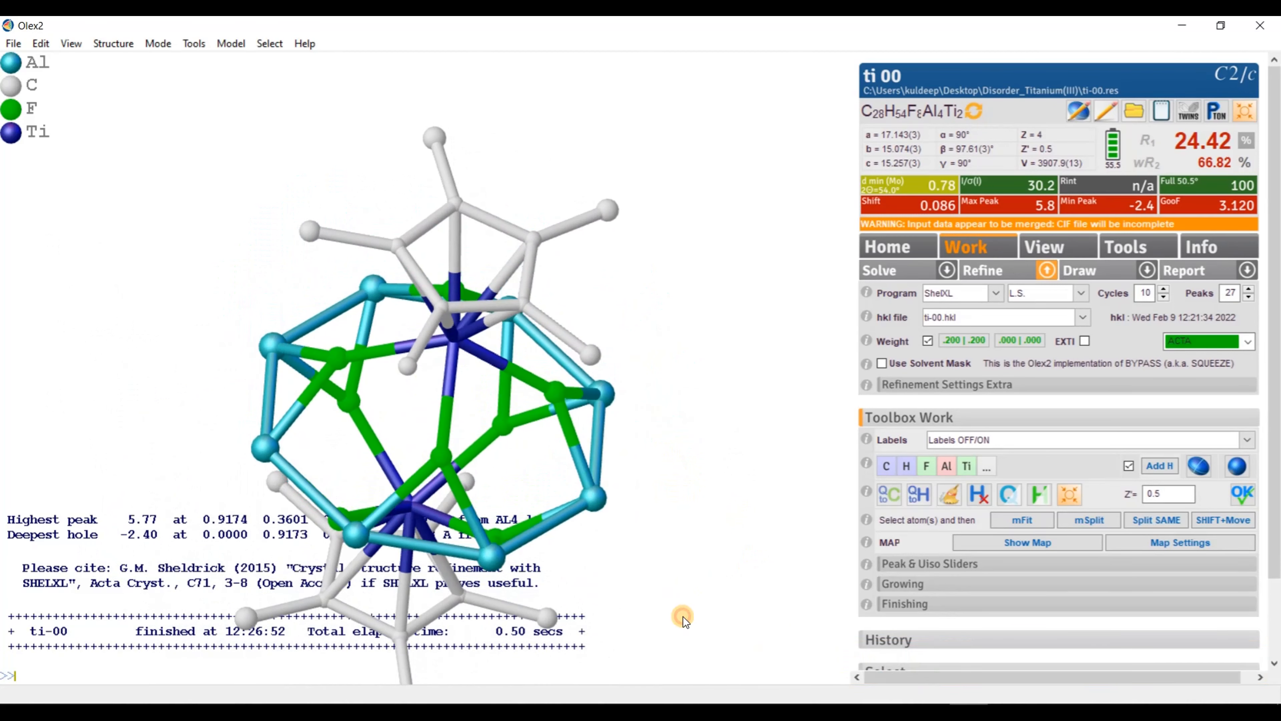
drag(681, 615, 682, 408)
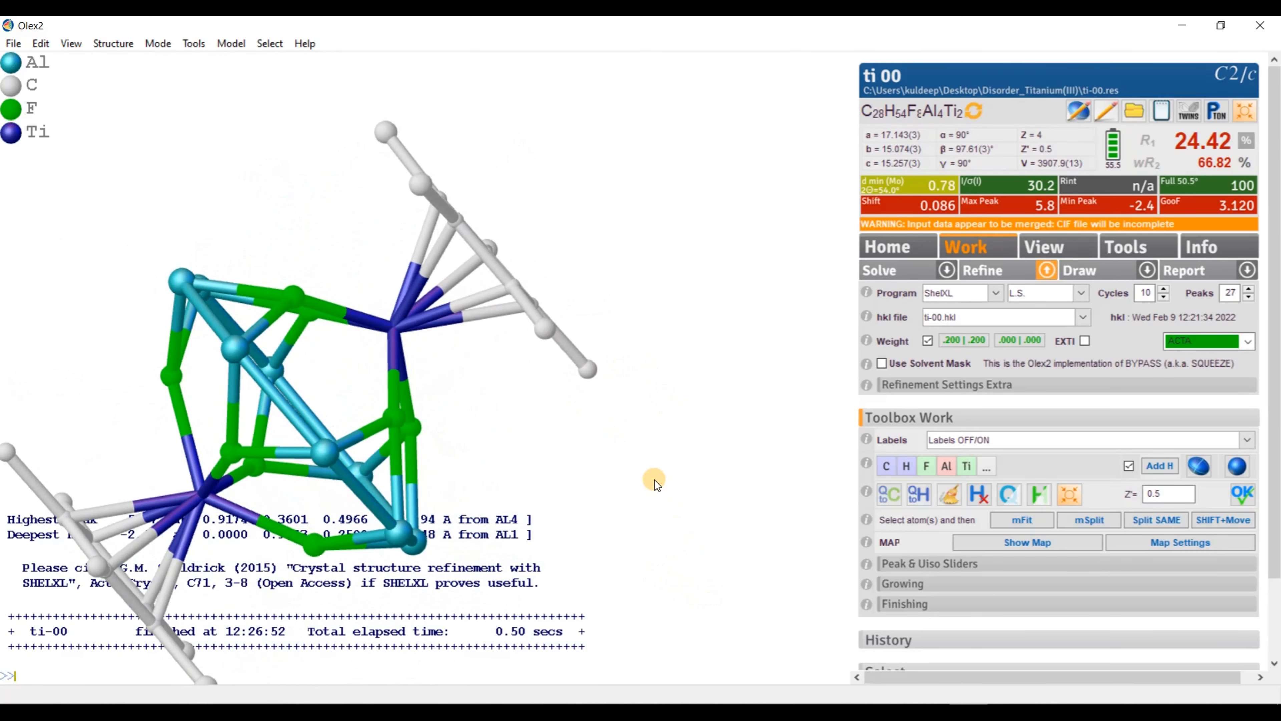
key(Return)
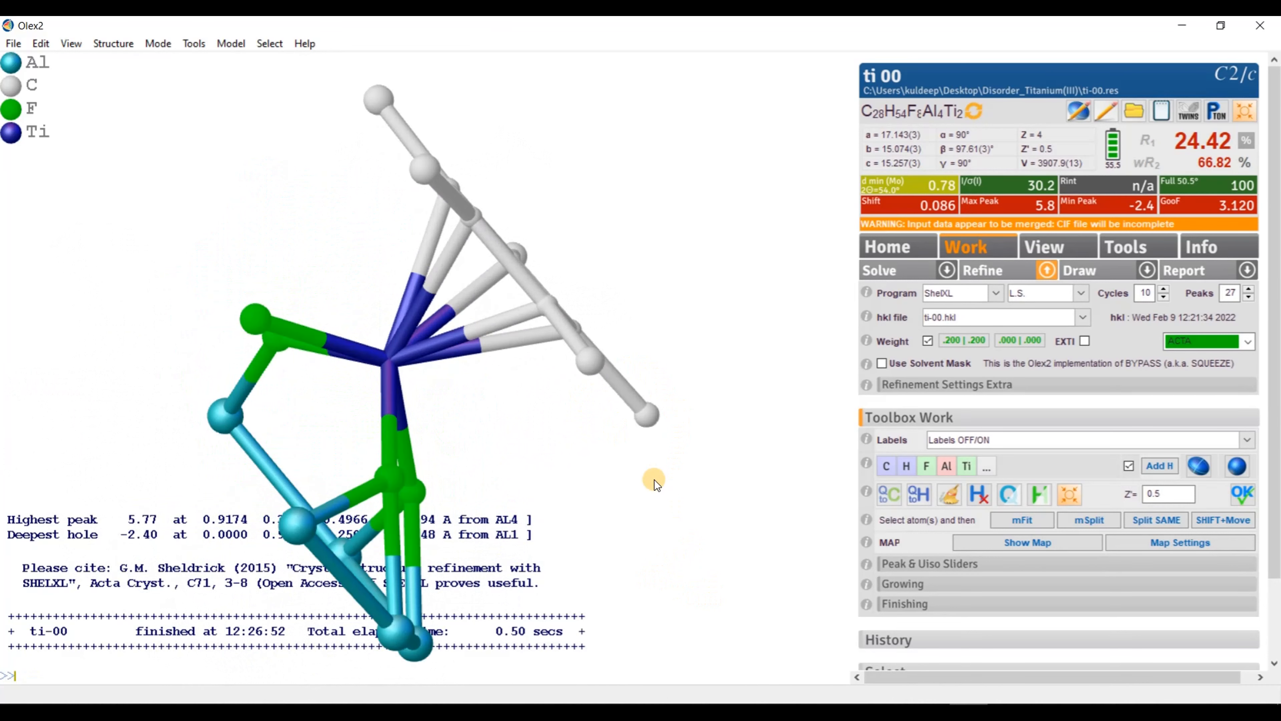
Step: Open the res file with edit res, check the occupancies of AL1 and AL5, and close the file
drag(652, 480, 383, 510)
text(e)
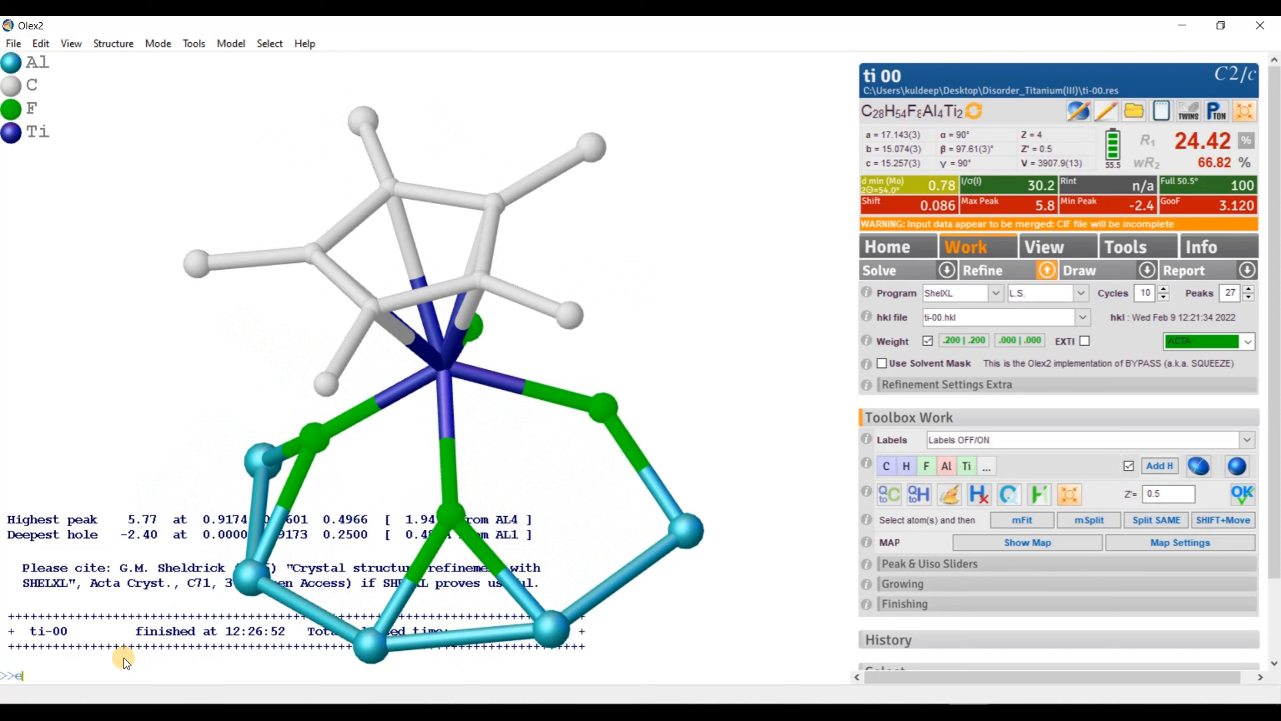
text(dit res)
key(Return)
scroll(552, 505, down, 5)
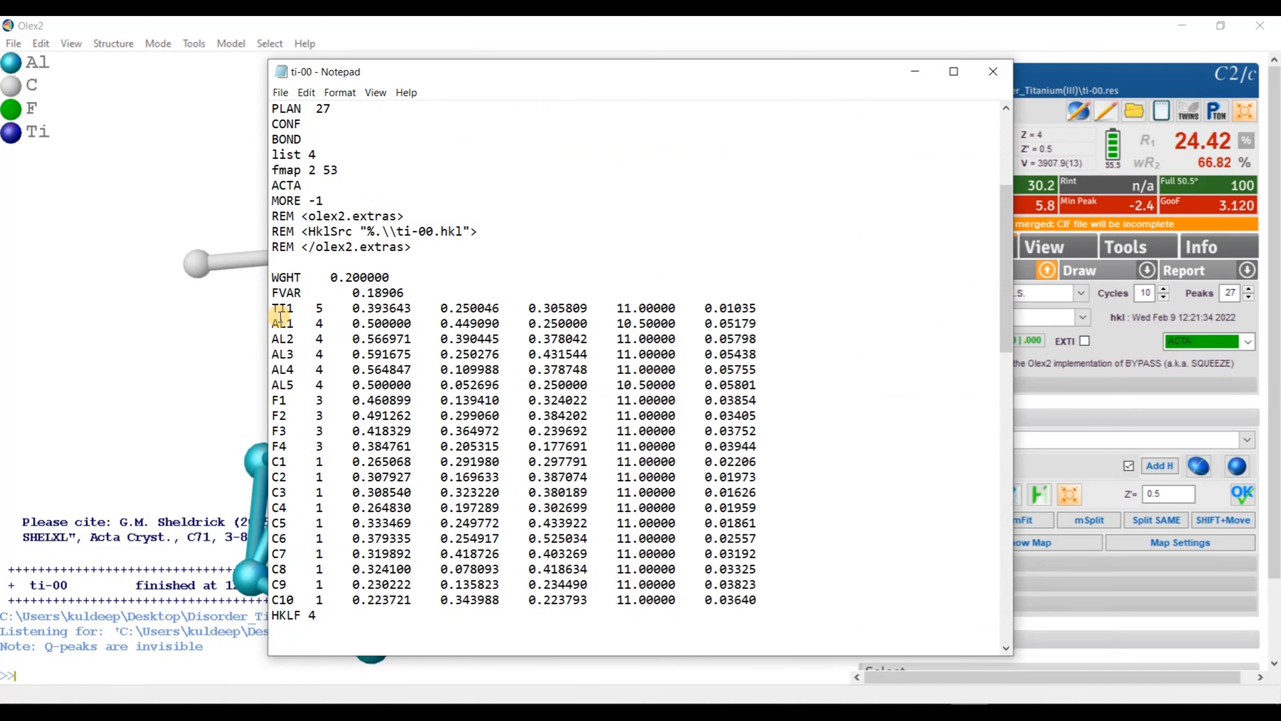
drag(274, 323, 762, 323)
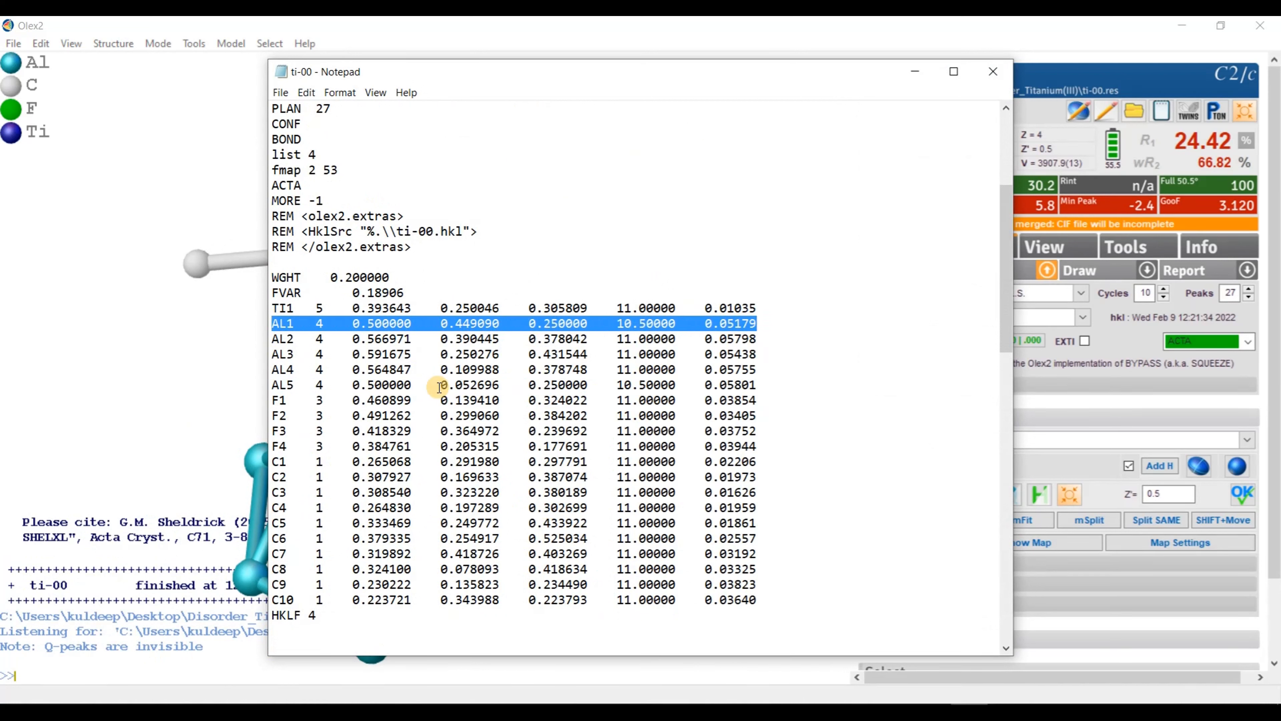
drag(271, 385, 777, 384)
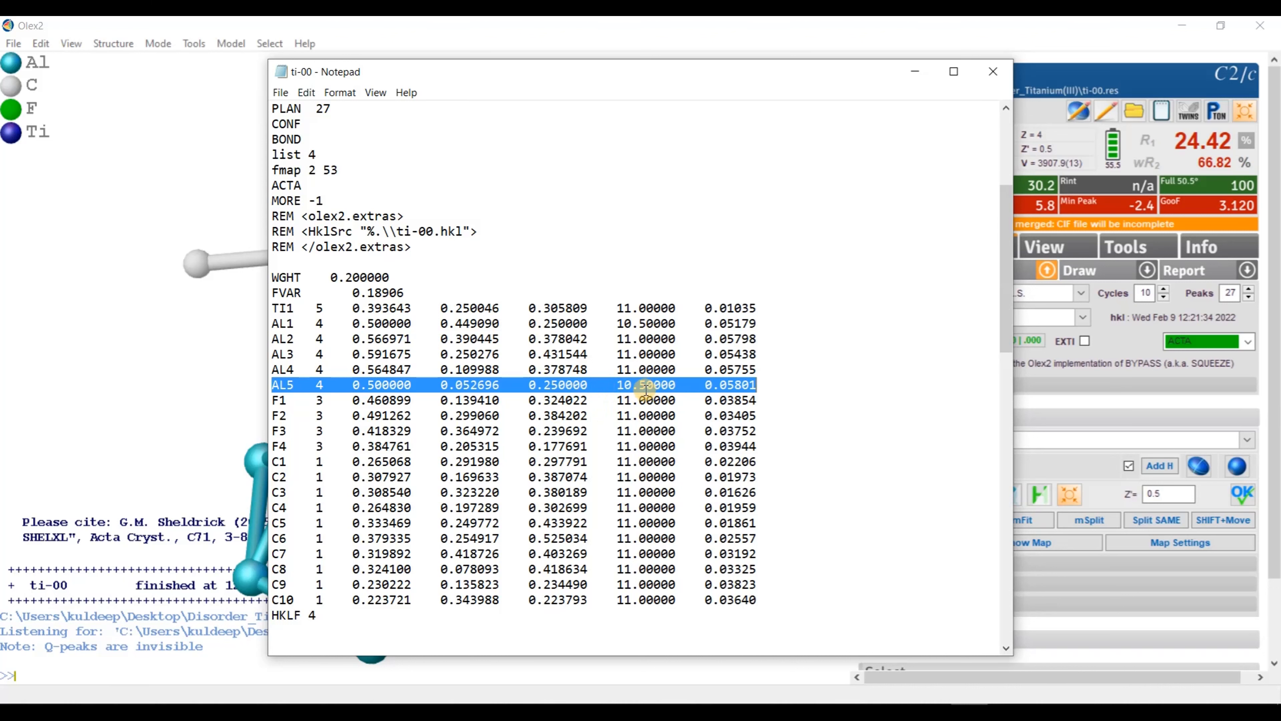
click(988, 81)
Step: Switch to Mercury and limit the displayed ti-00 structure to its asymmetric unit
drag(712, 302, 408, 567)
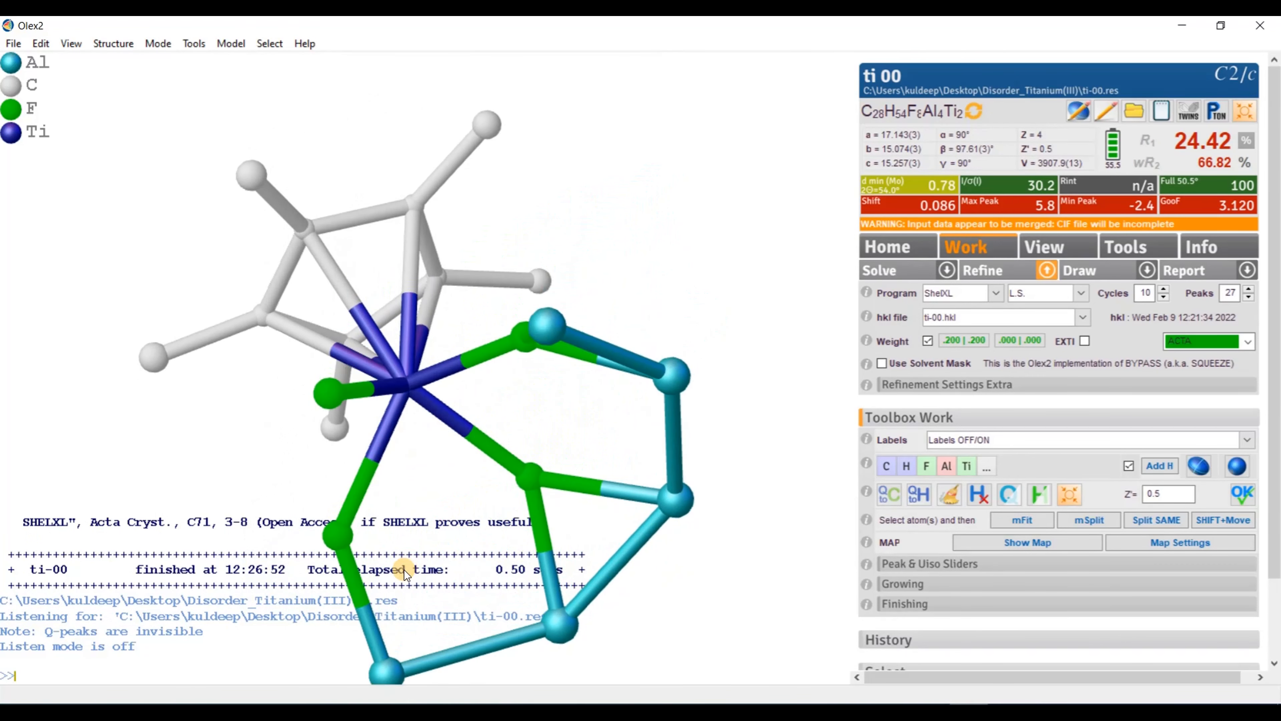
key(alt+Tab)
drag(738, 355, 526, 382)
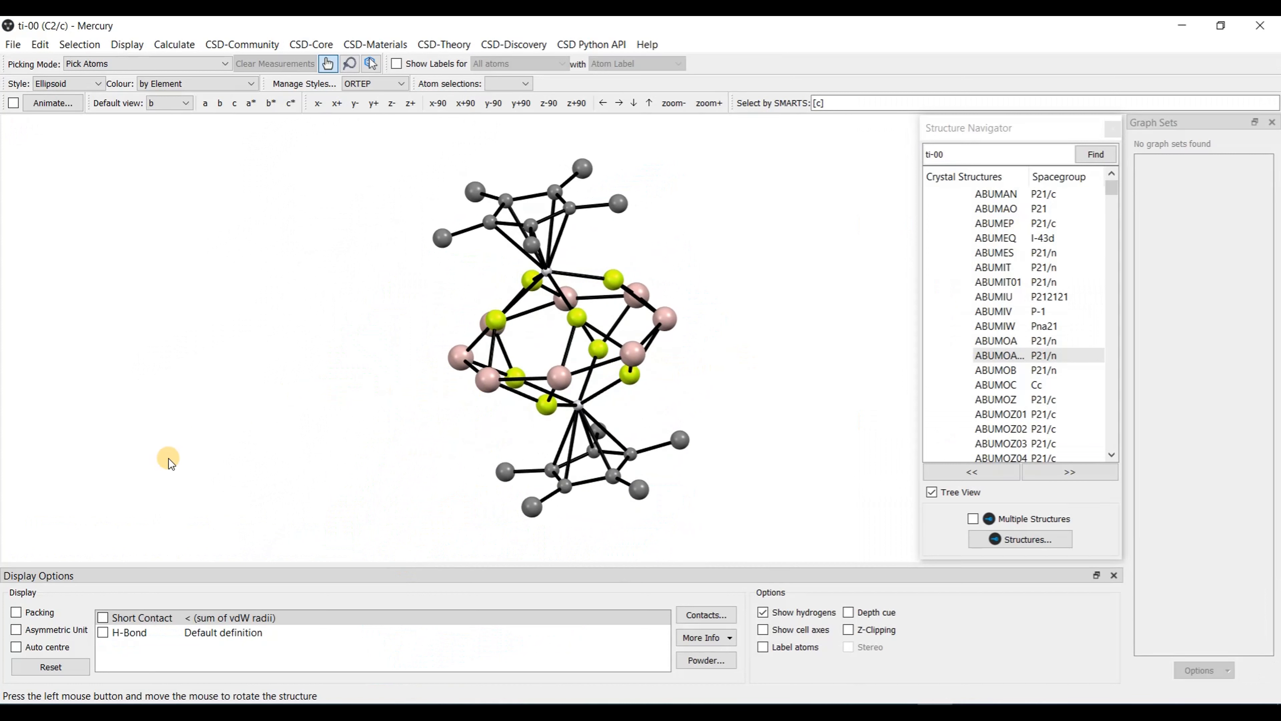
click(17, 629)
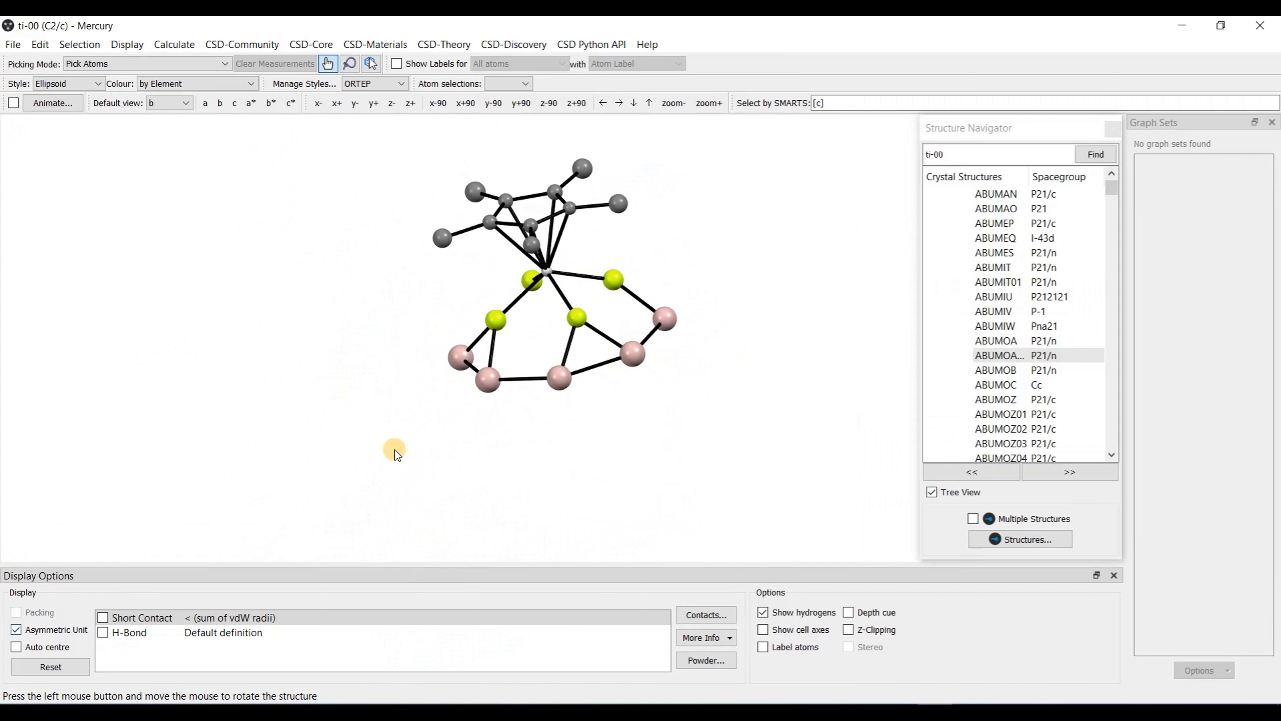
Step: Display the crystal's symmetry elements and set the inversion centre size to 0.25
drag(603, 277, 429, 445)
click(127, 45)
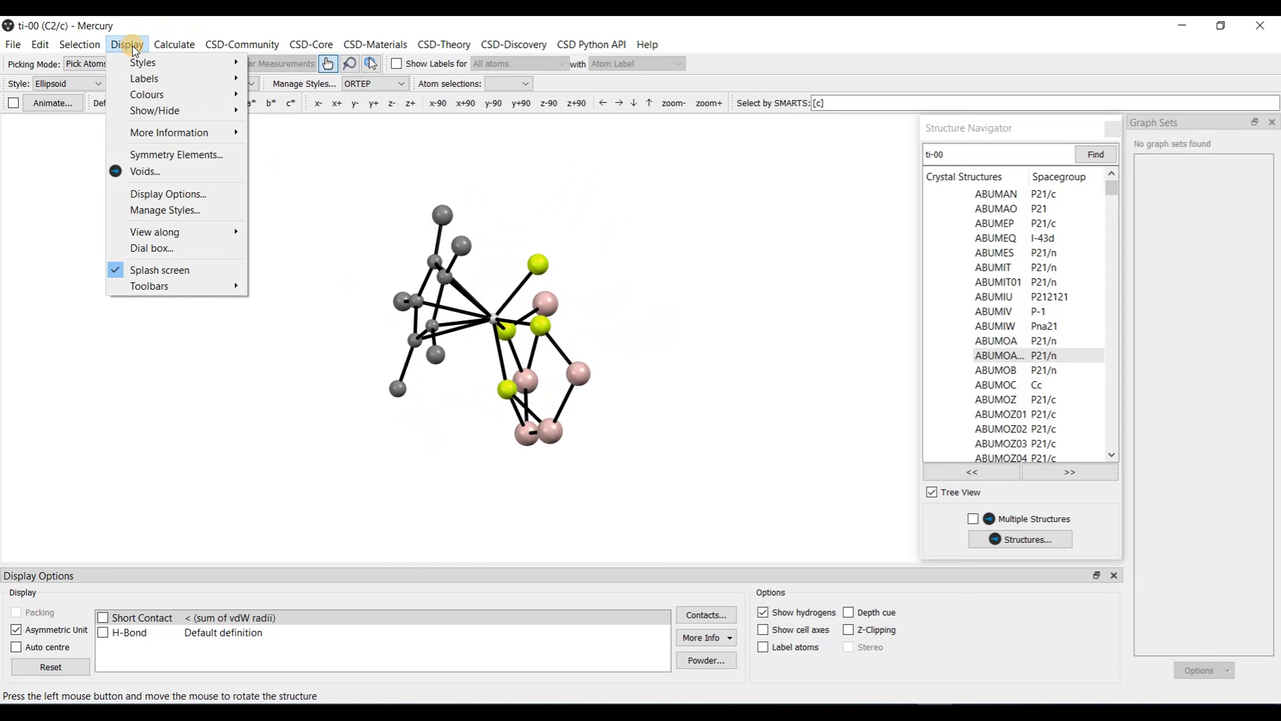
click(213, 154)
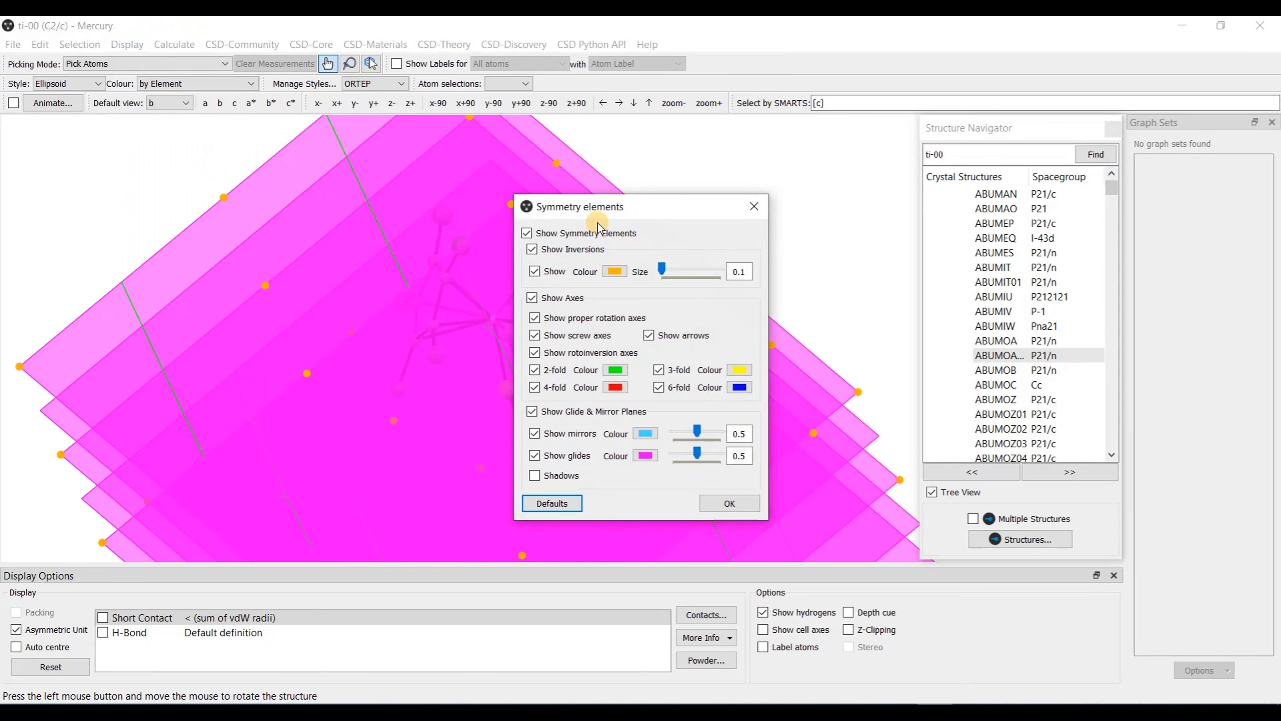
drag(661, 210, 1099, 186)
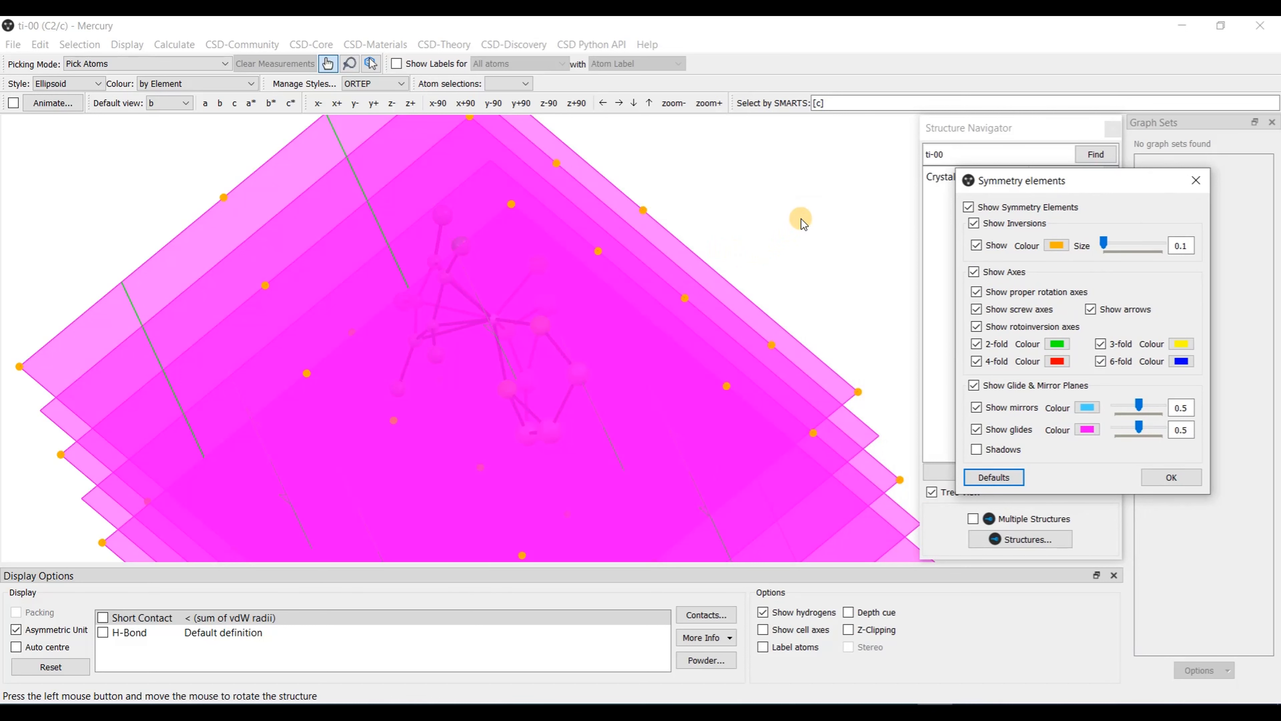
drag(786, 214, 681, 374)
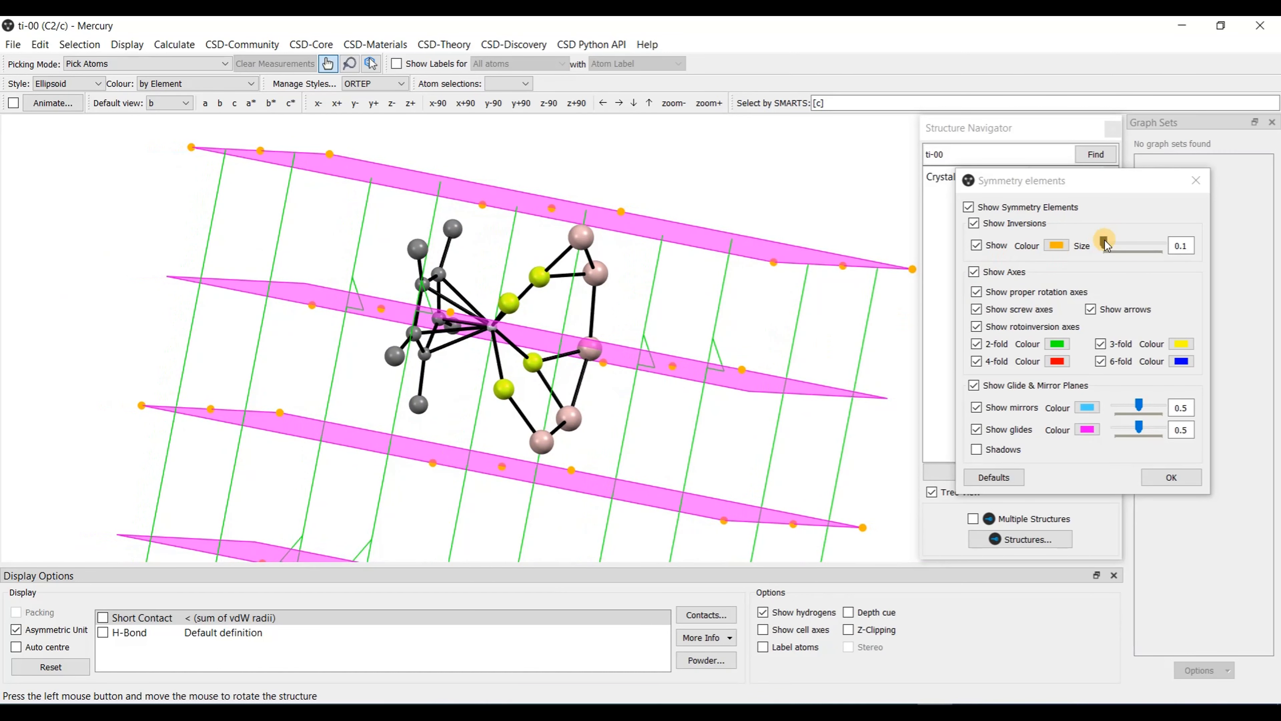
drag(1105, 245, 1115, 247)
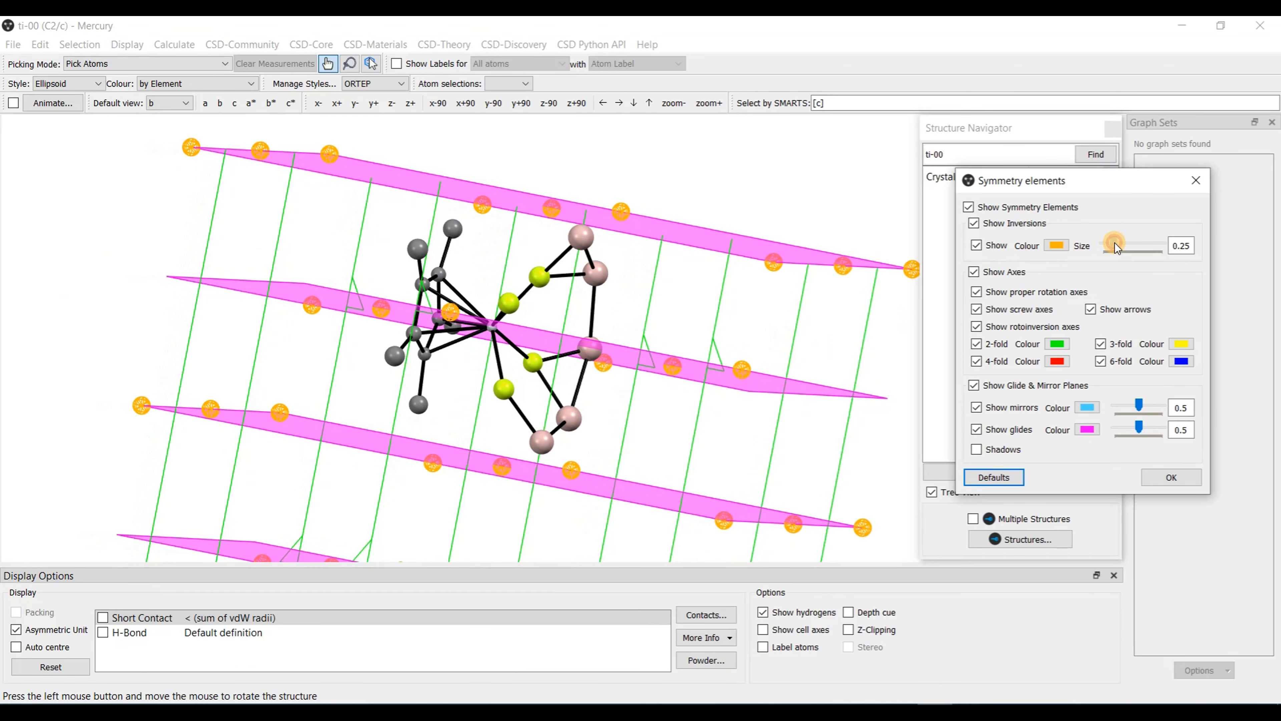
Step: Label the two outermost aluminium atoms, Al1 and Al5, to compare their positions with the symmetry elements
drag(748, 423, 718, 422)
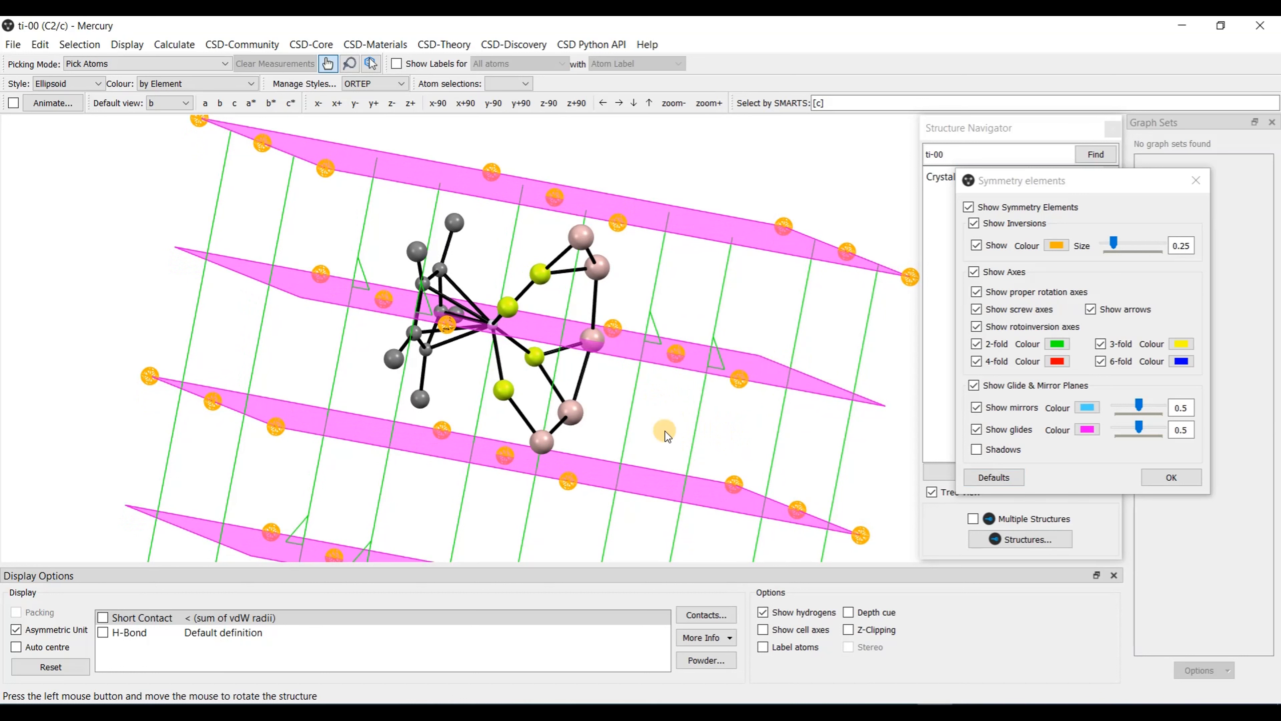
drag(667, 435, 671, 425)
drag(673, 432, 609, 337)
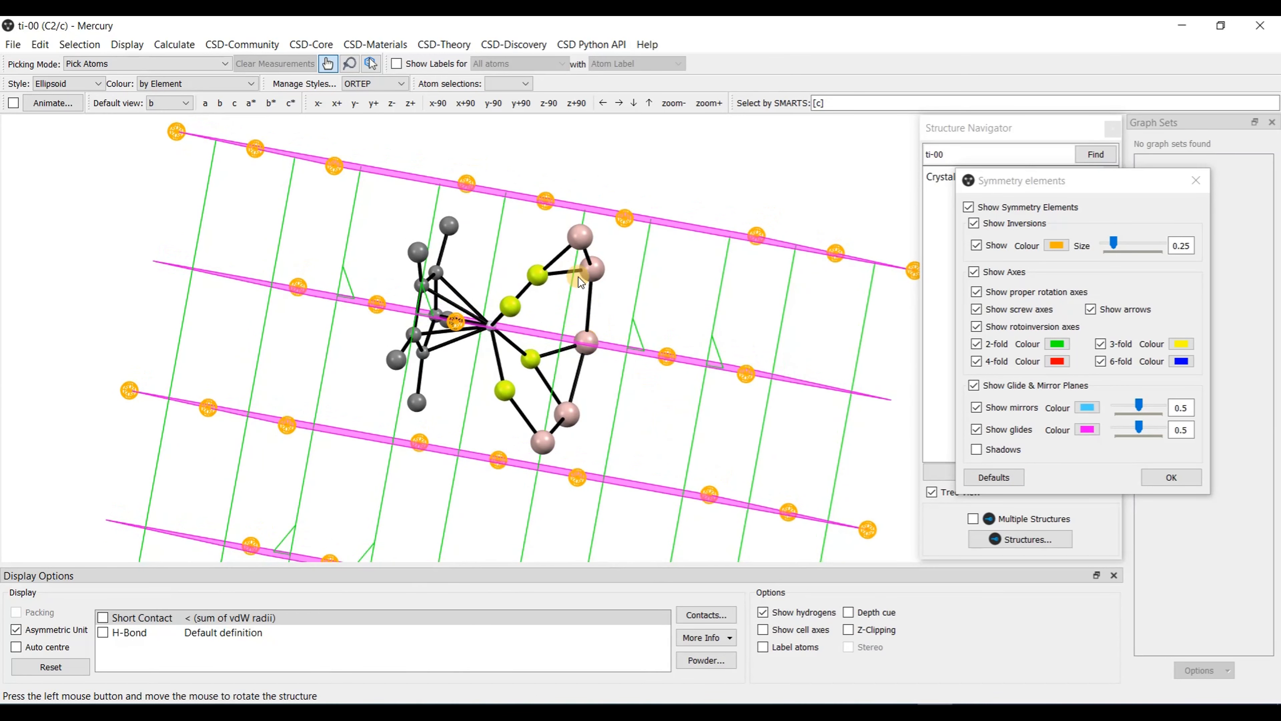
click(544, 442)
click(580, 236)
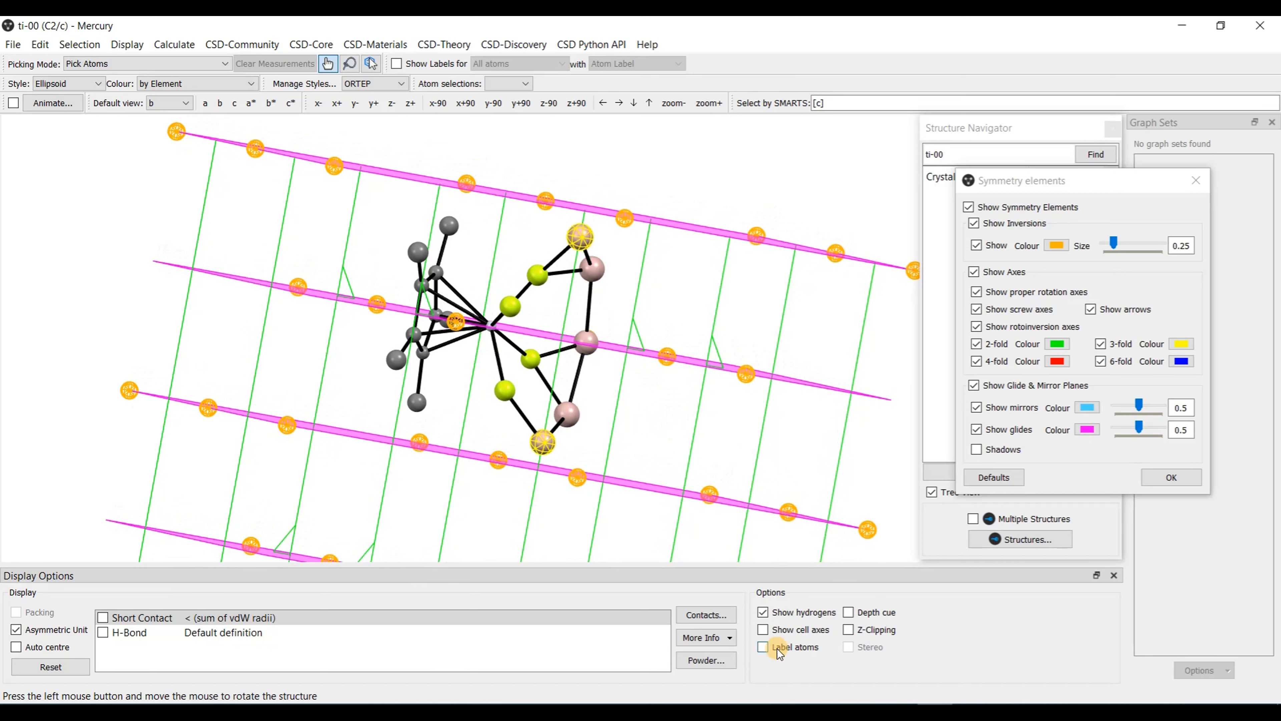
click(763, 648)
click(543, 442)
click(581, 237)
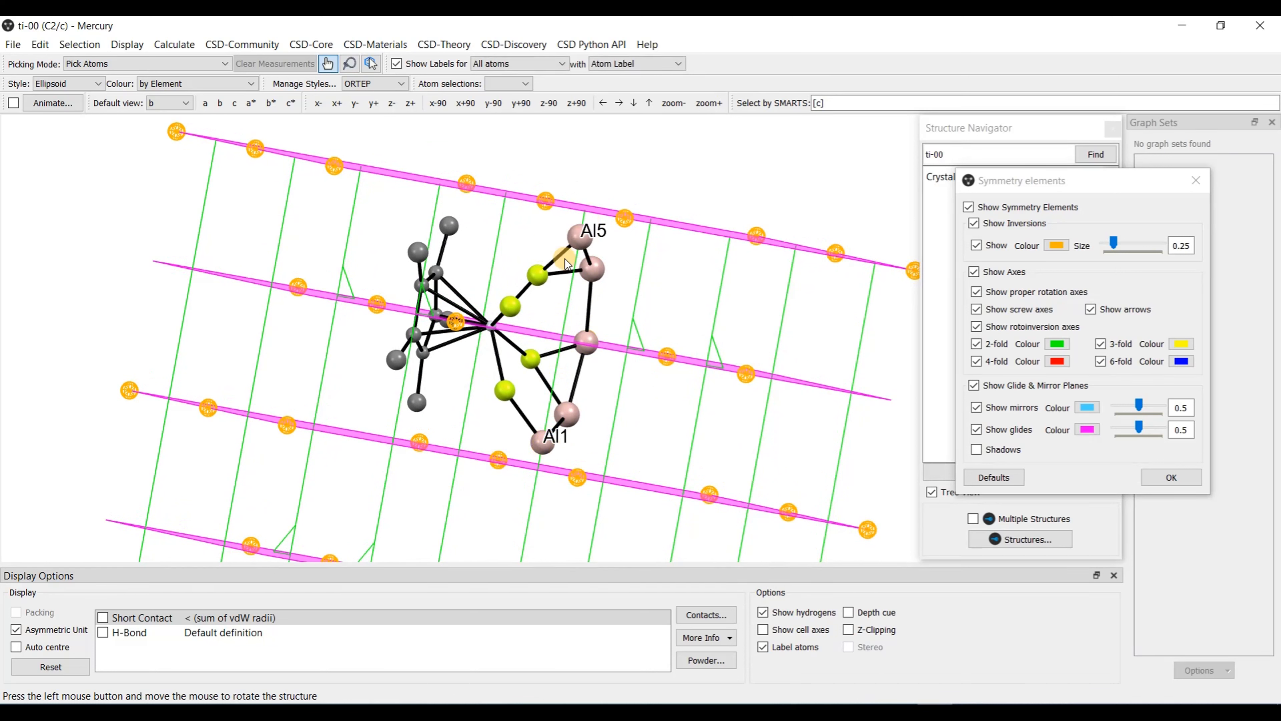
Step: Label the middle aluminium atom Al3 and examine Al1, Al3 and Al5 against the rotation axes and glide planes
mouse_move(591, 356)
mouse_down()
mouse_move(593, 374)
mouse_move(588, 354)
mouse_up()
drag(587, 422, 611, 350)
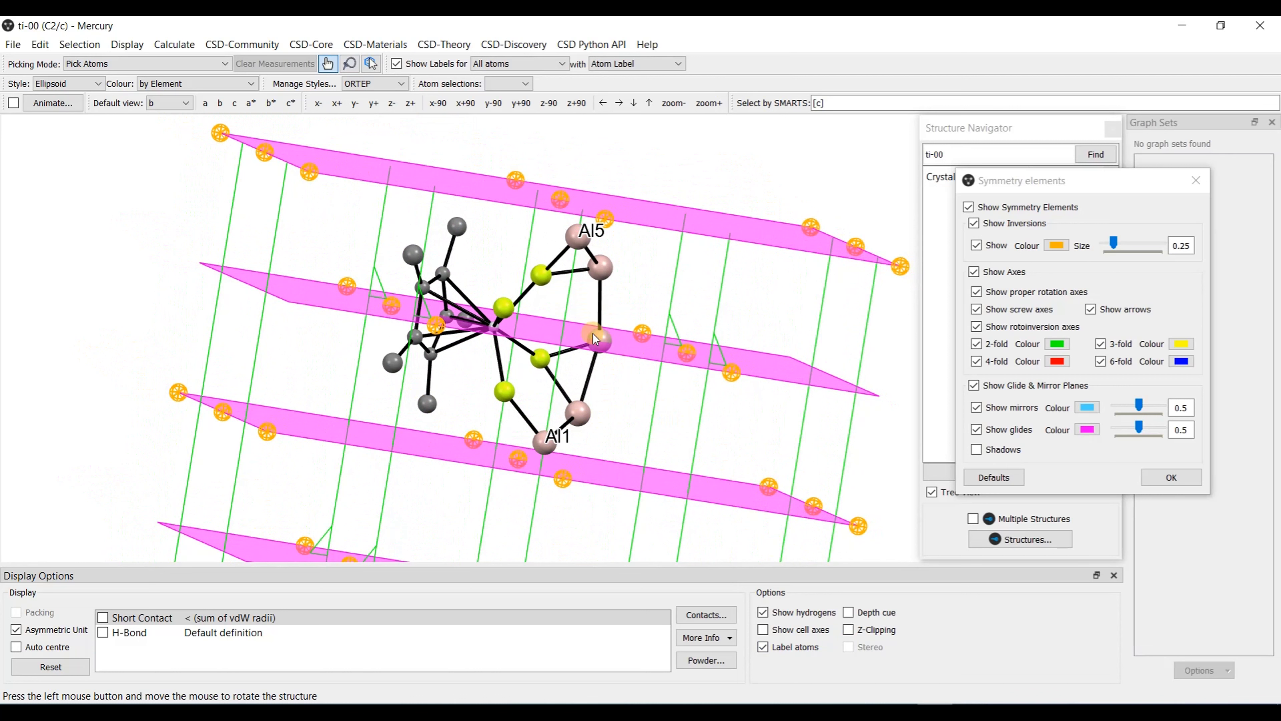
click(762, 648)
click(762, 651)
drag(629, 423, 661, 380)
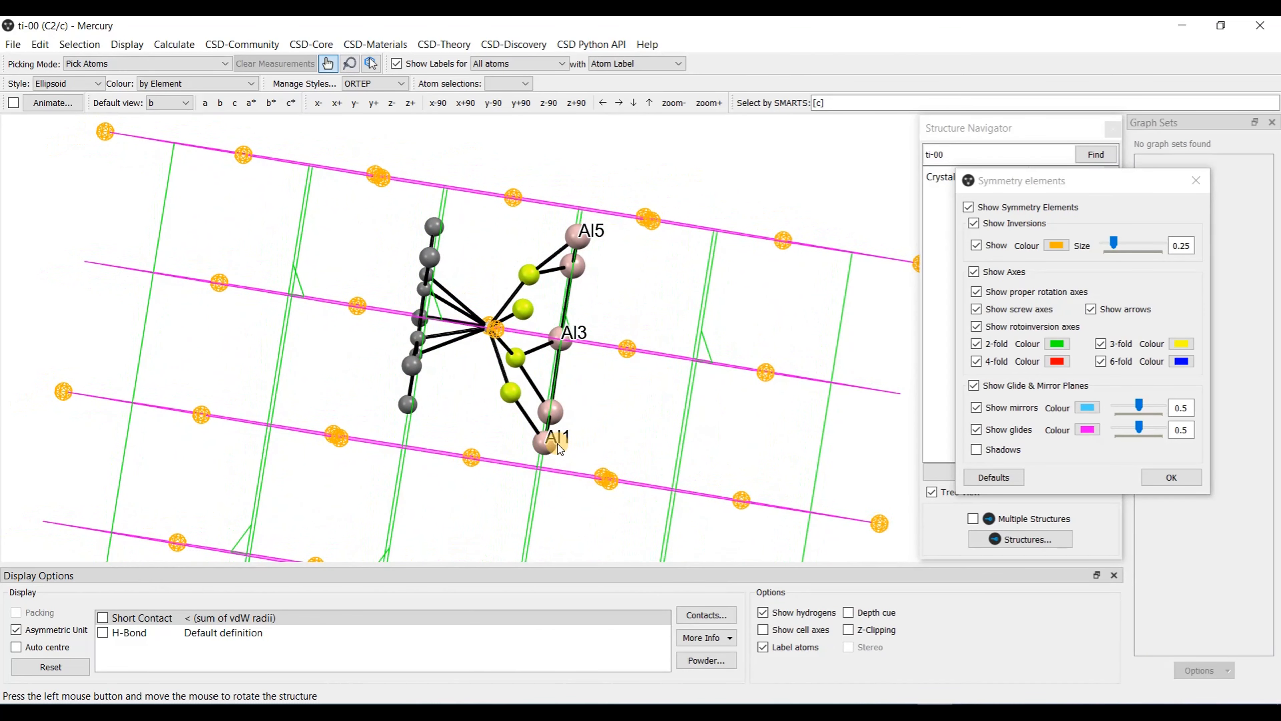
drag(624, 246, 658, 391)
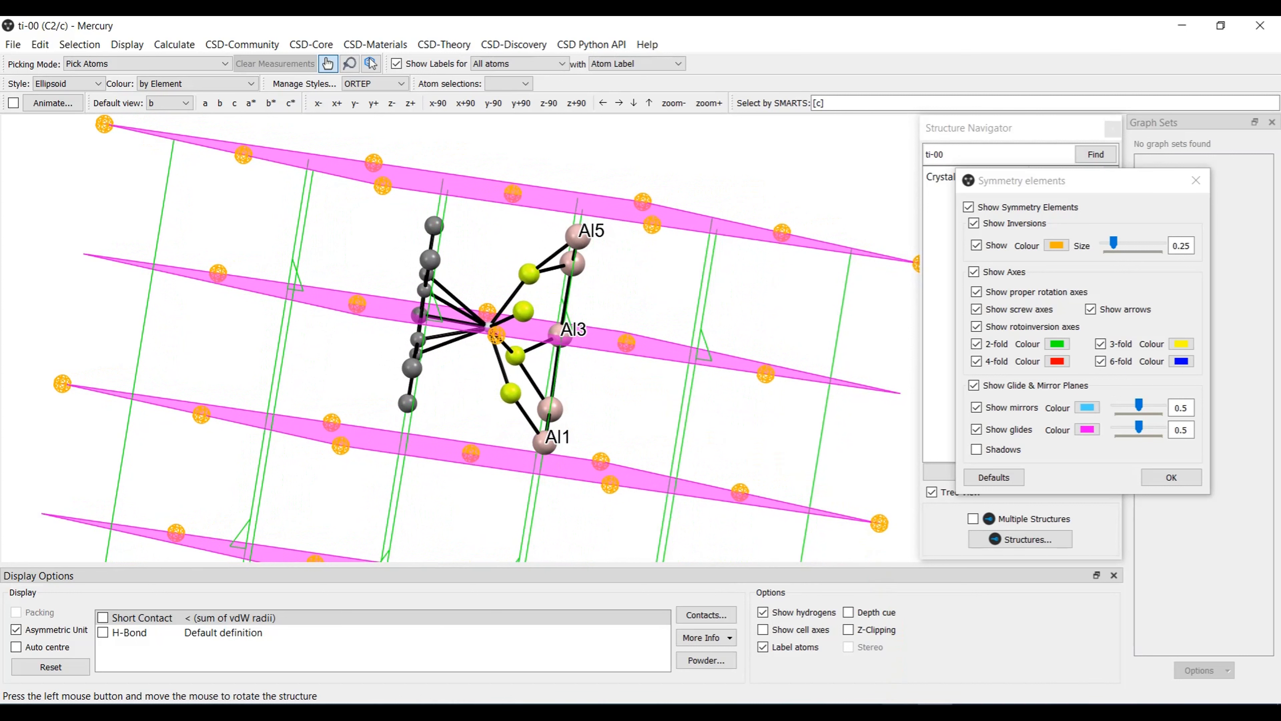
Step: Switch to Olex2, select Al1, Al5 and Al3, and assign them to part 1 with the part command
click(900, 711)
drag(682, 387, 595, 182)
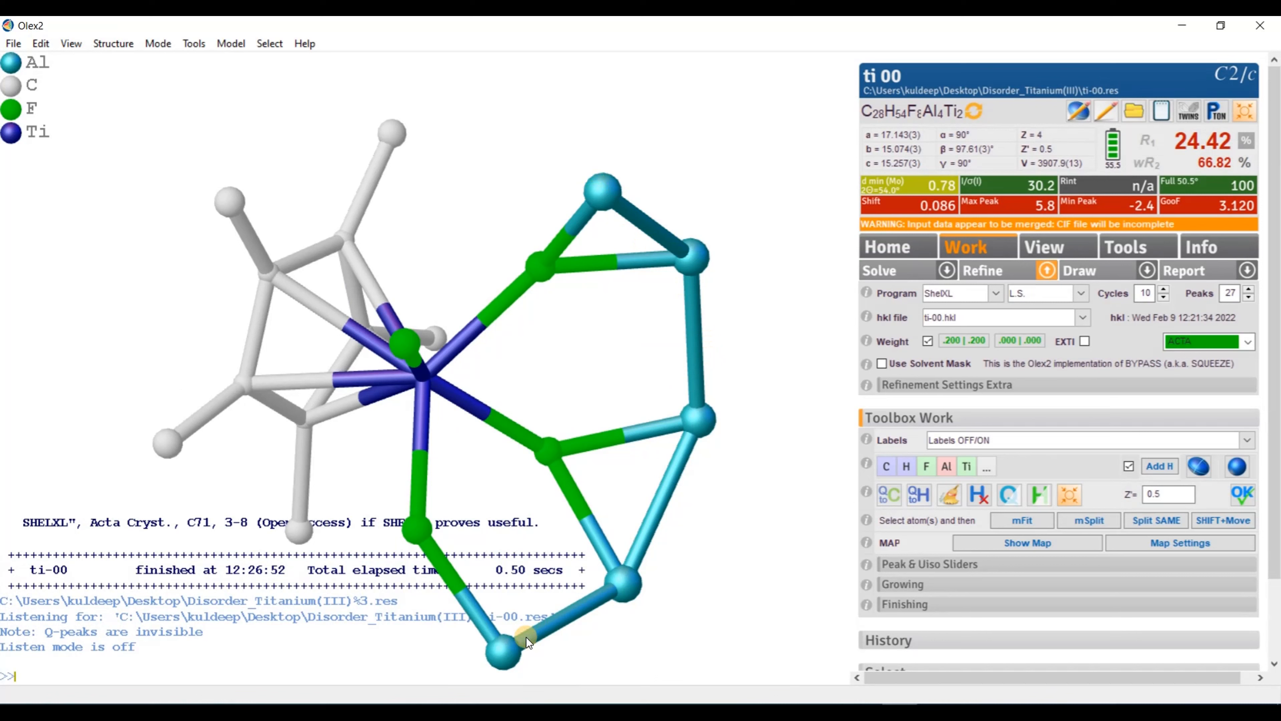
click(507, 653)
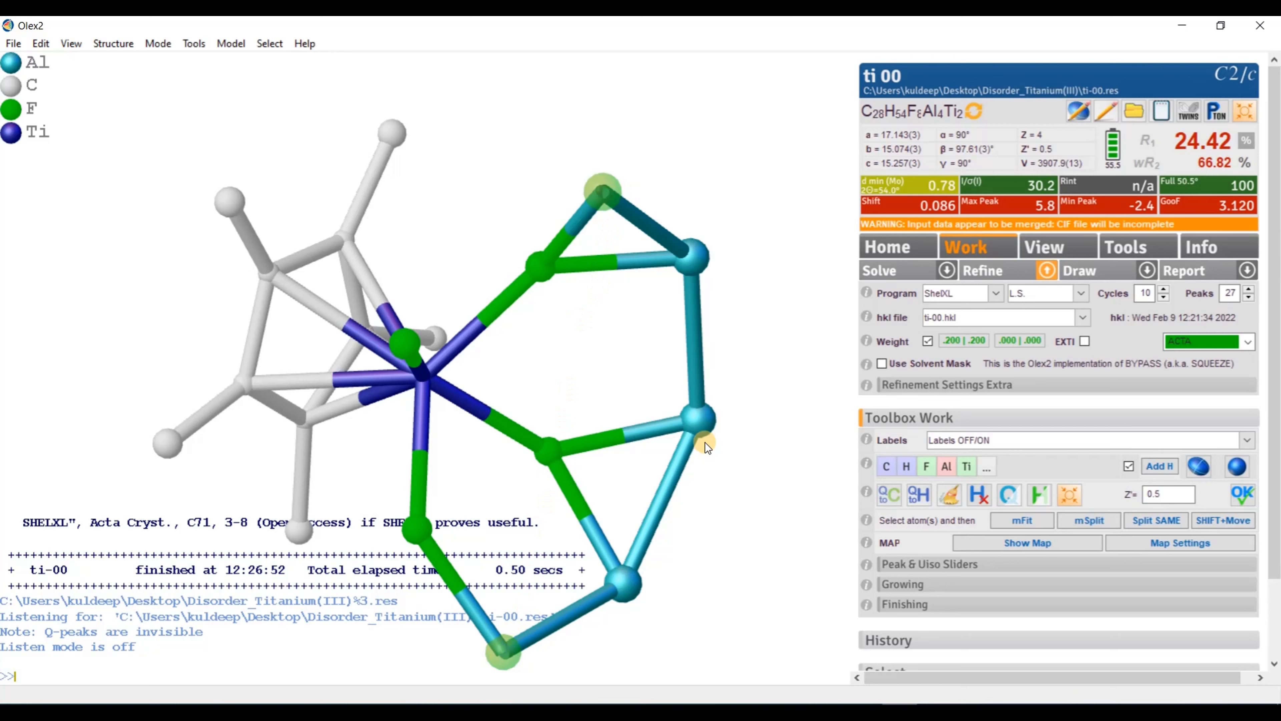
mouse_move(705, 426)
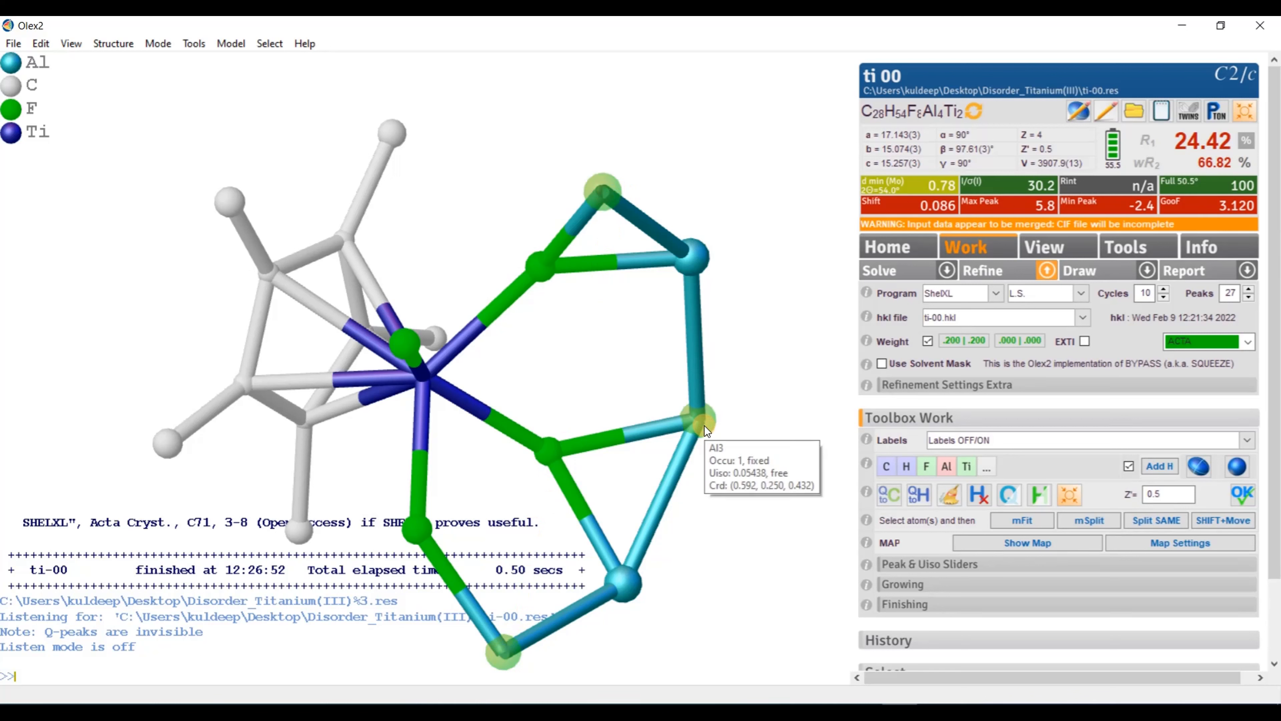
mouse_move(506, 663)
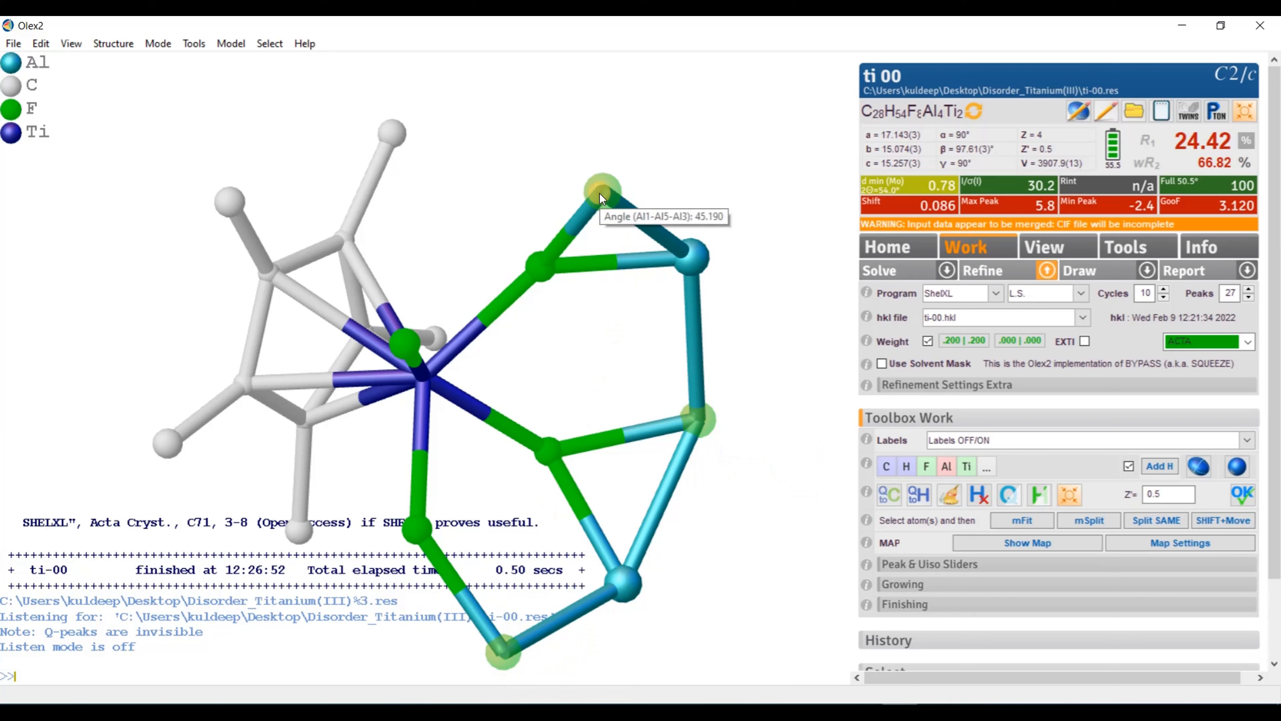
drag(677, 236, 746, 233)
drag(622, 341, 652, 370)
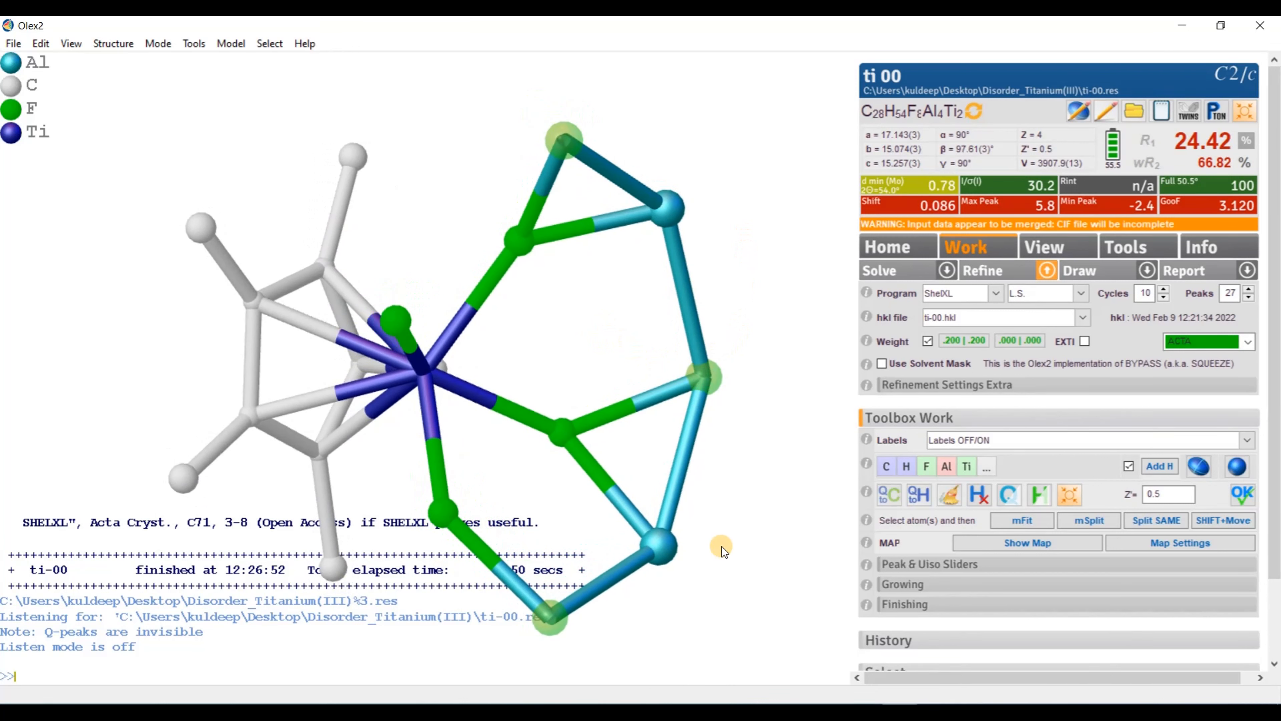
text(rt 1)
key(Return)
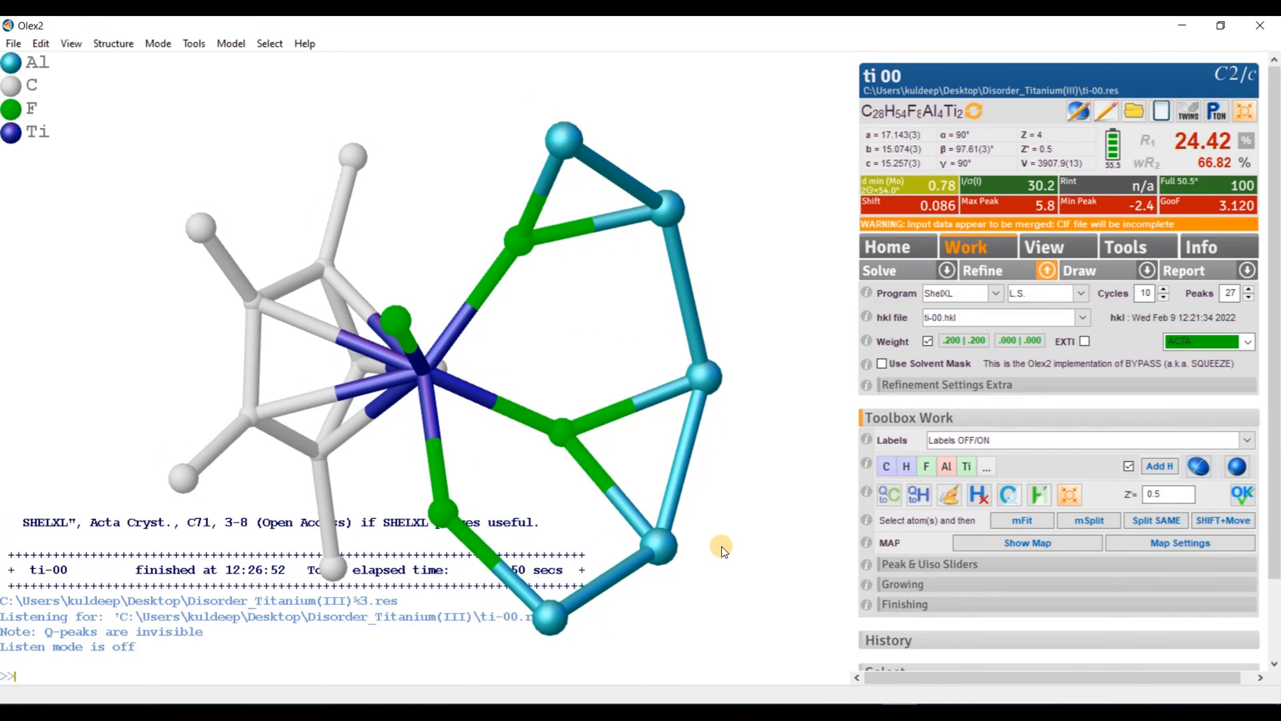
Step: Select the two remaining aluminium atoms, Al2 and Al4, and assign them to part 2
click(675, 203)
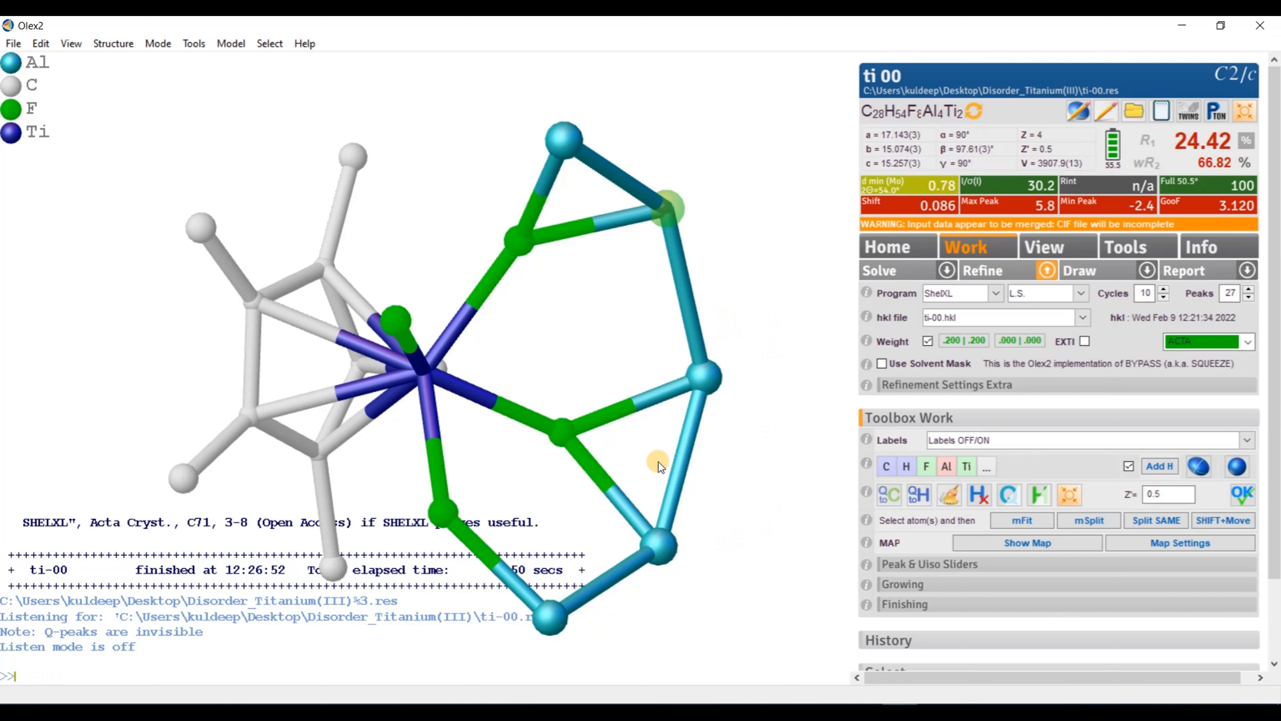
click(659, 543)
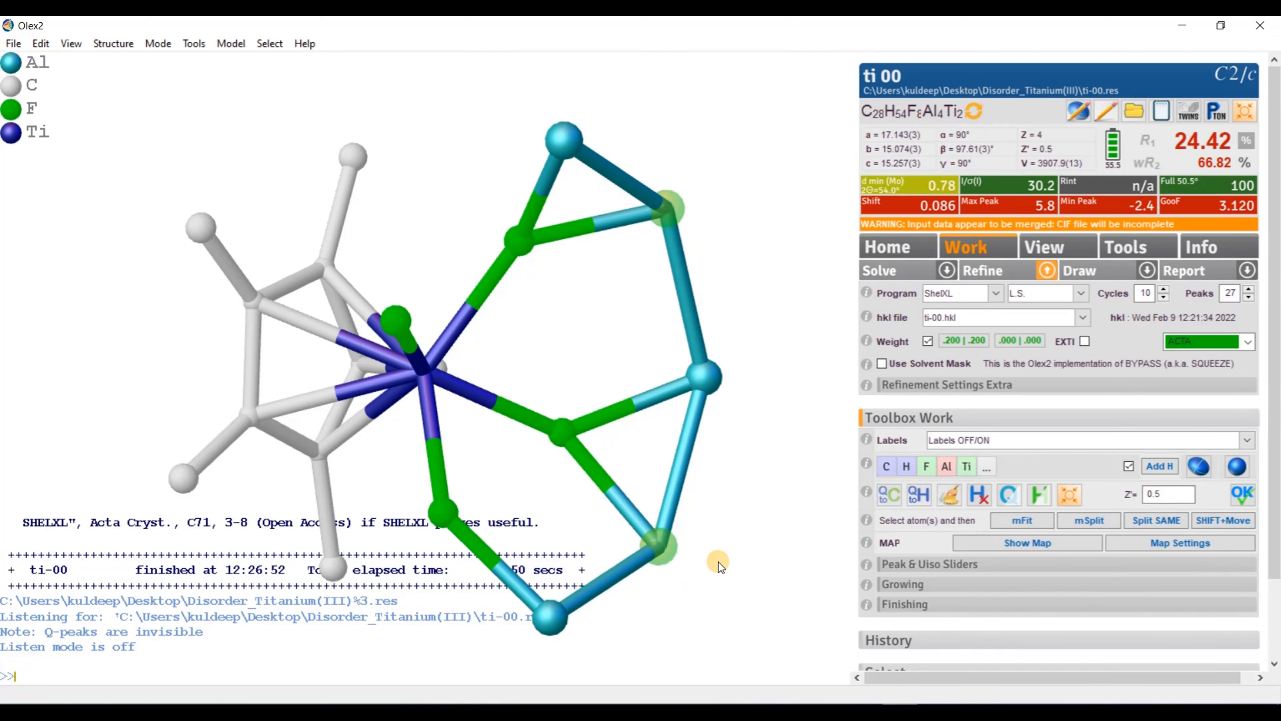
text(rt 2)
key(Return)
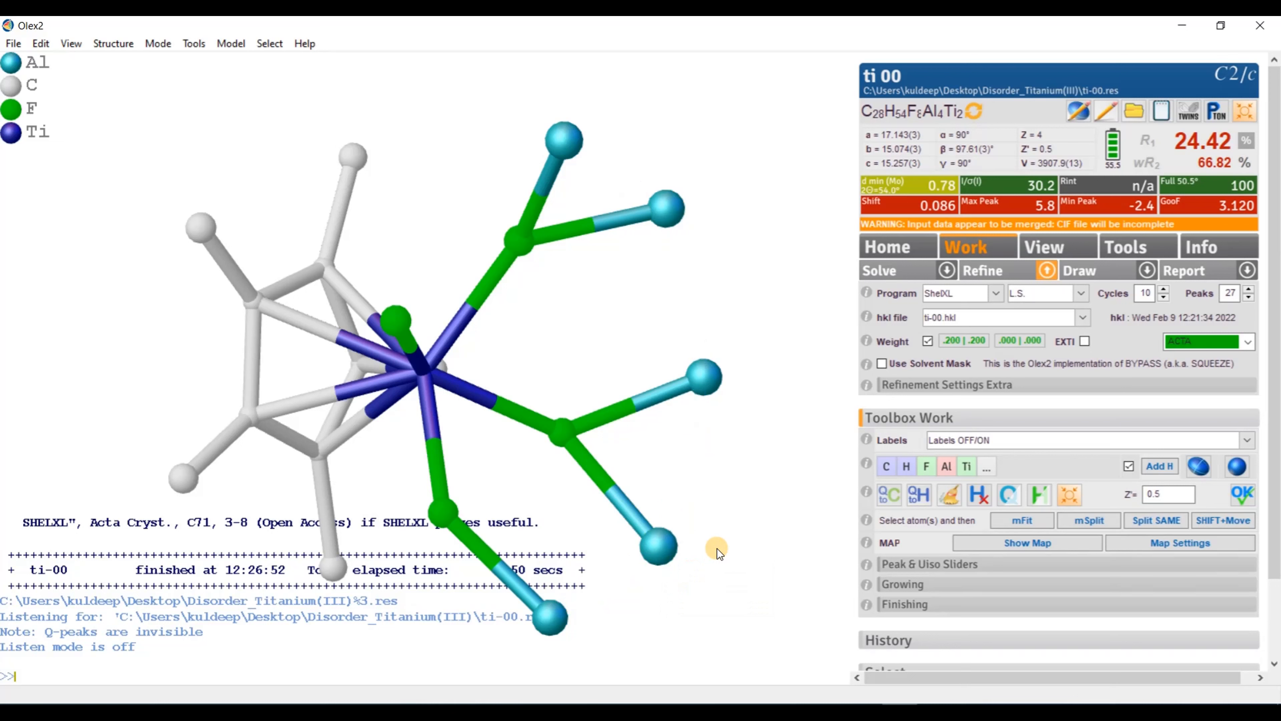
Step: Select all part 1 atoms with sel part 1 and link their occupancies to free variable 2 using fvar
drag(646, 234, 600, 587)
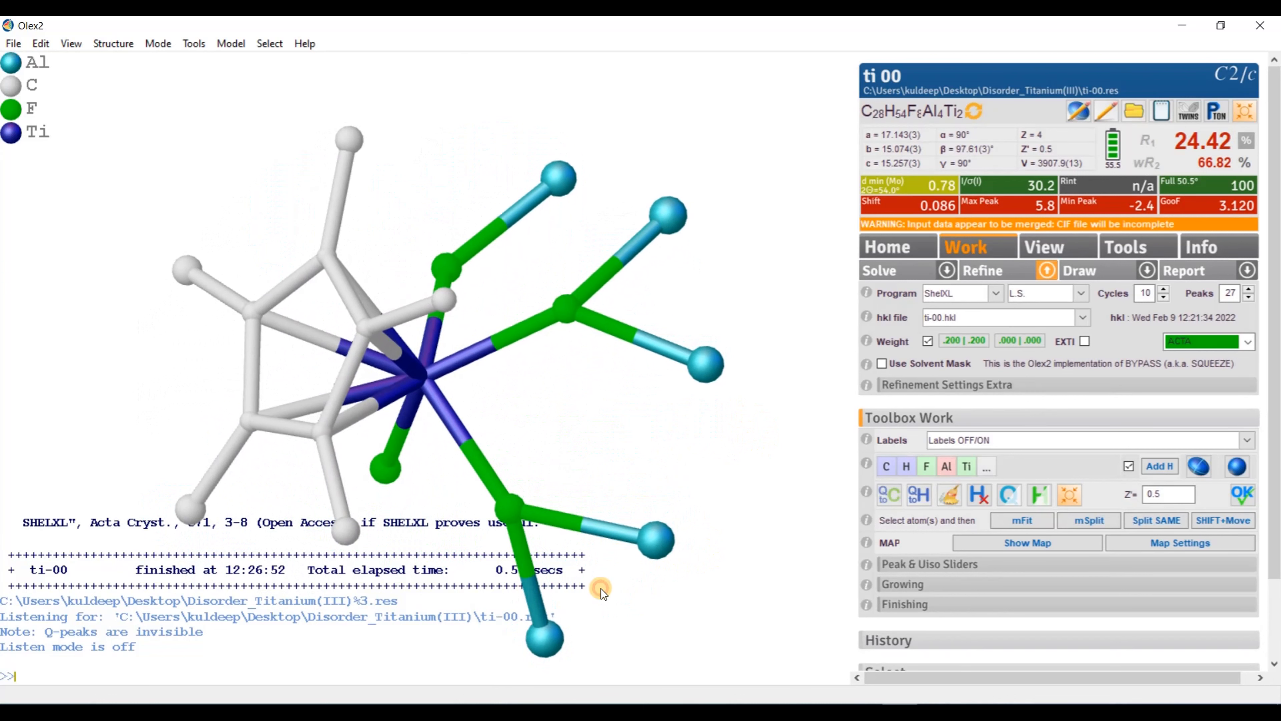
text(part 2)
key(BackSpace)
key(BackSpace)
text(sel part 1)
key(Return)
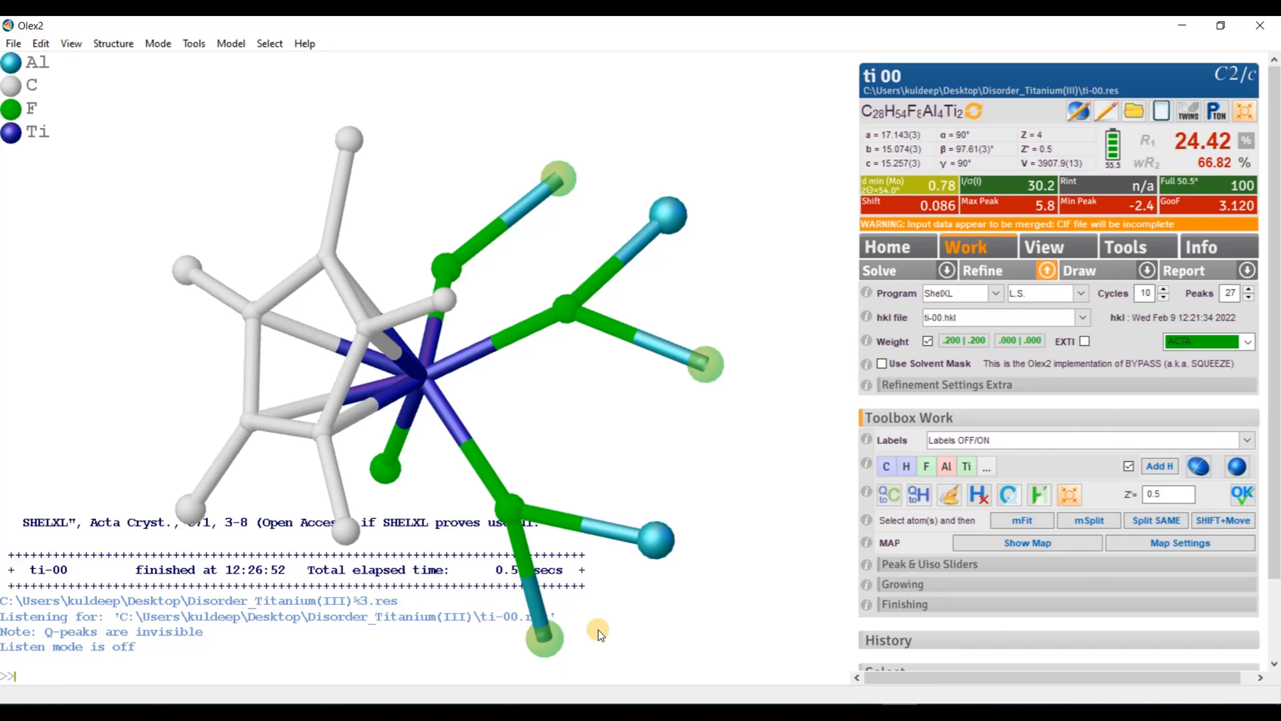
text(fvar 2 1)
key(Return)
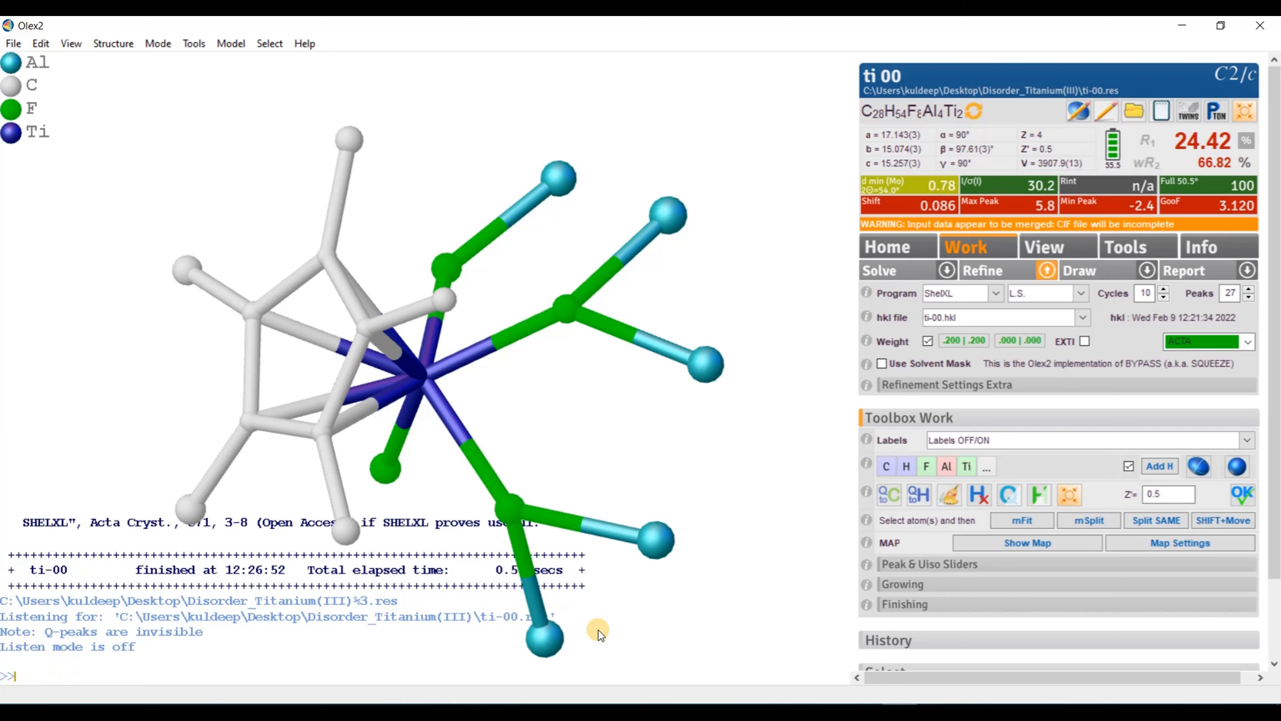
Step: Select all part 2 atoms with sel part 2 and link their occupancies to free variable -2
text(sel part 2)
key(Return)
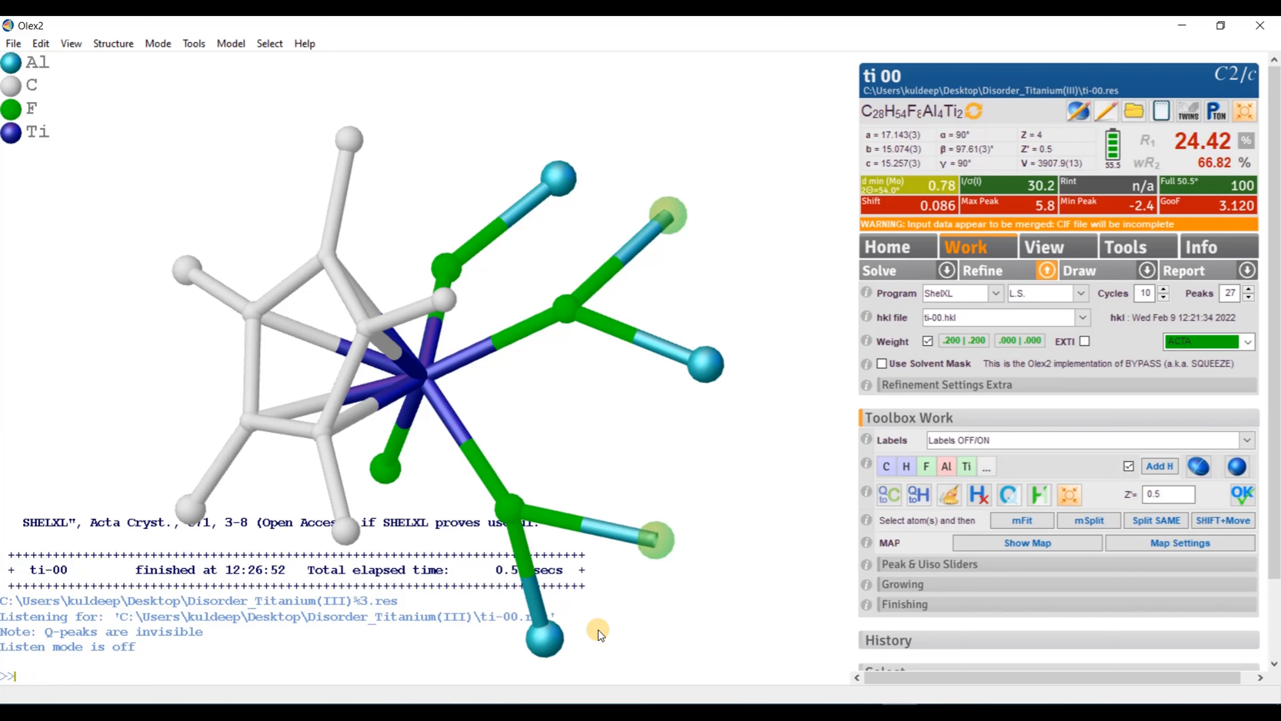
key(Up)
key(Up)
text(-)
key(Return)
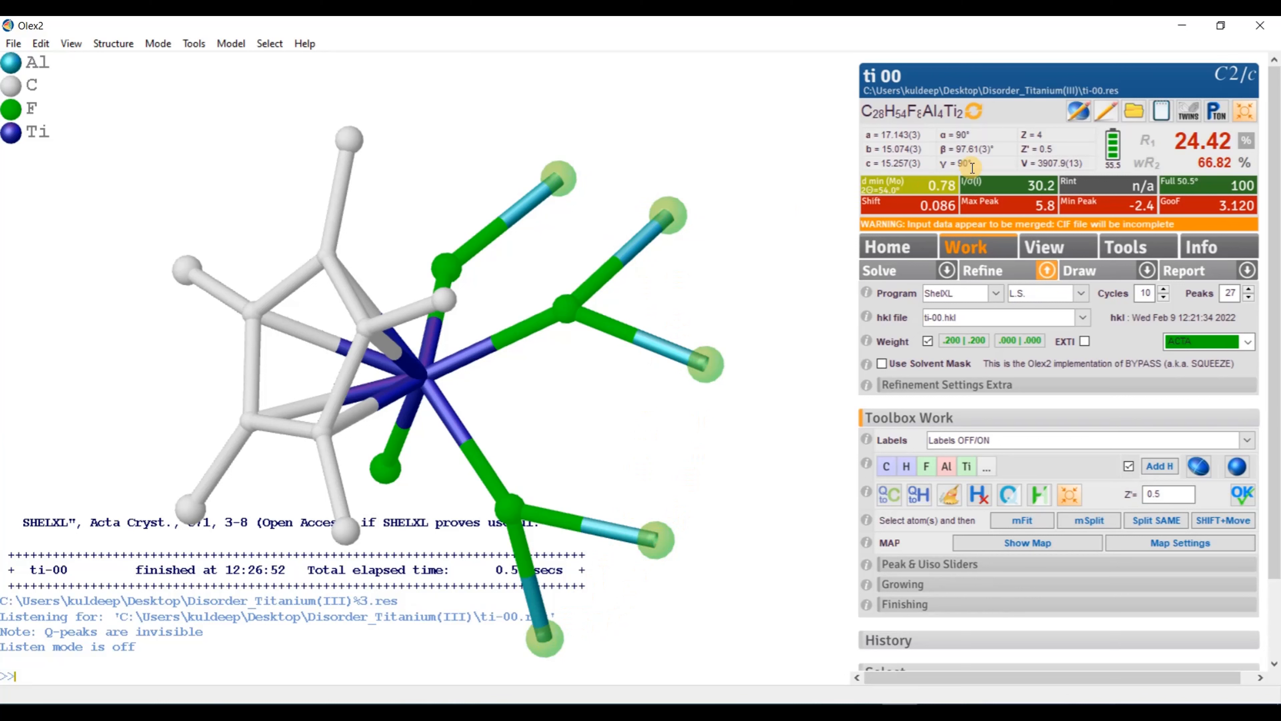
Step: Open the aluminium atoms' instructions, check the FVAR value, PART numbers and occupancies, and close the editor
click(1080, 111)
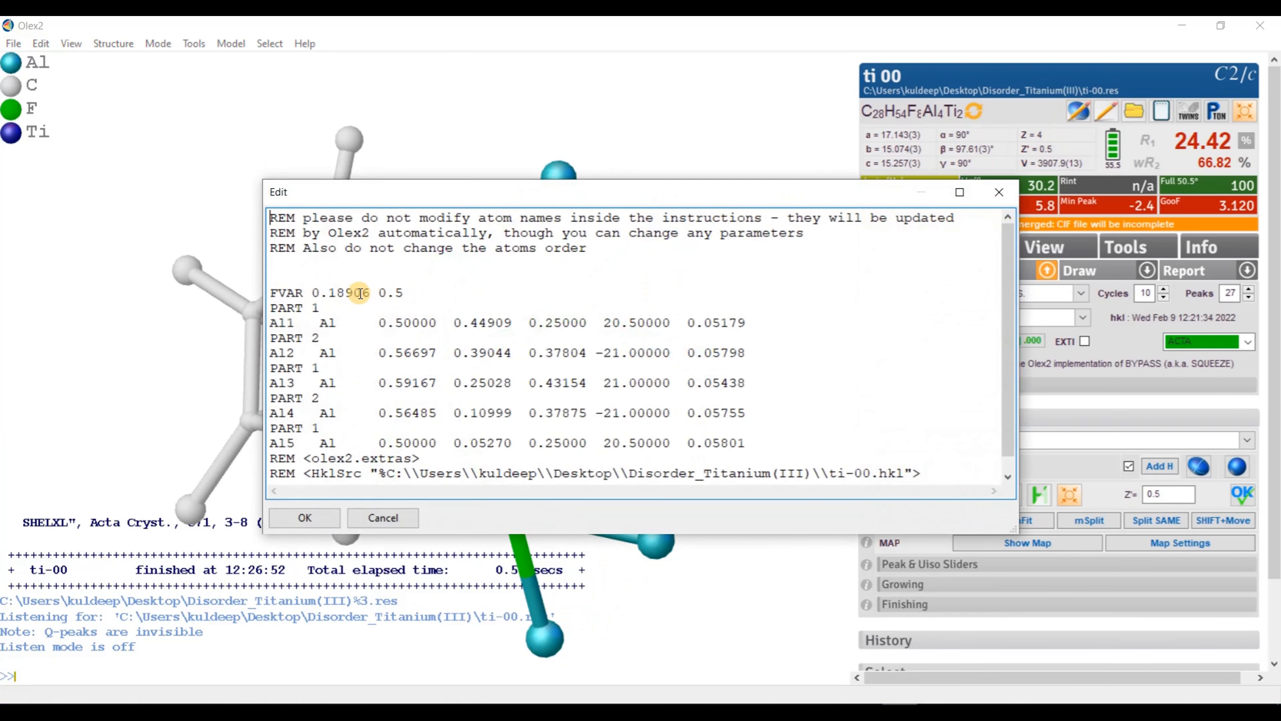
drag(407, 292, 378, 293)
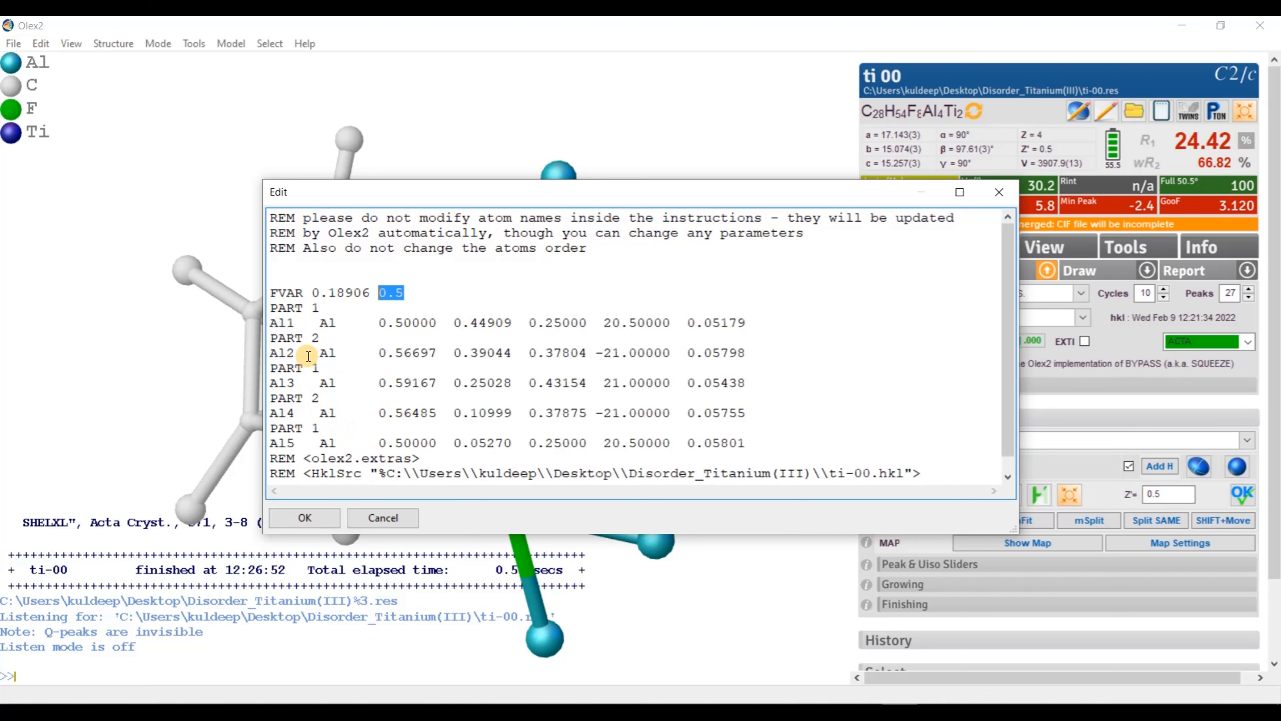
click(314, 518)
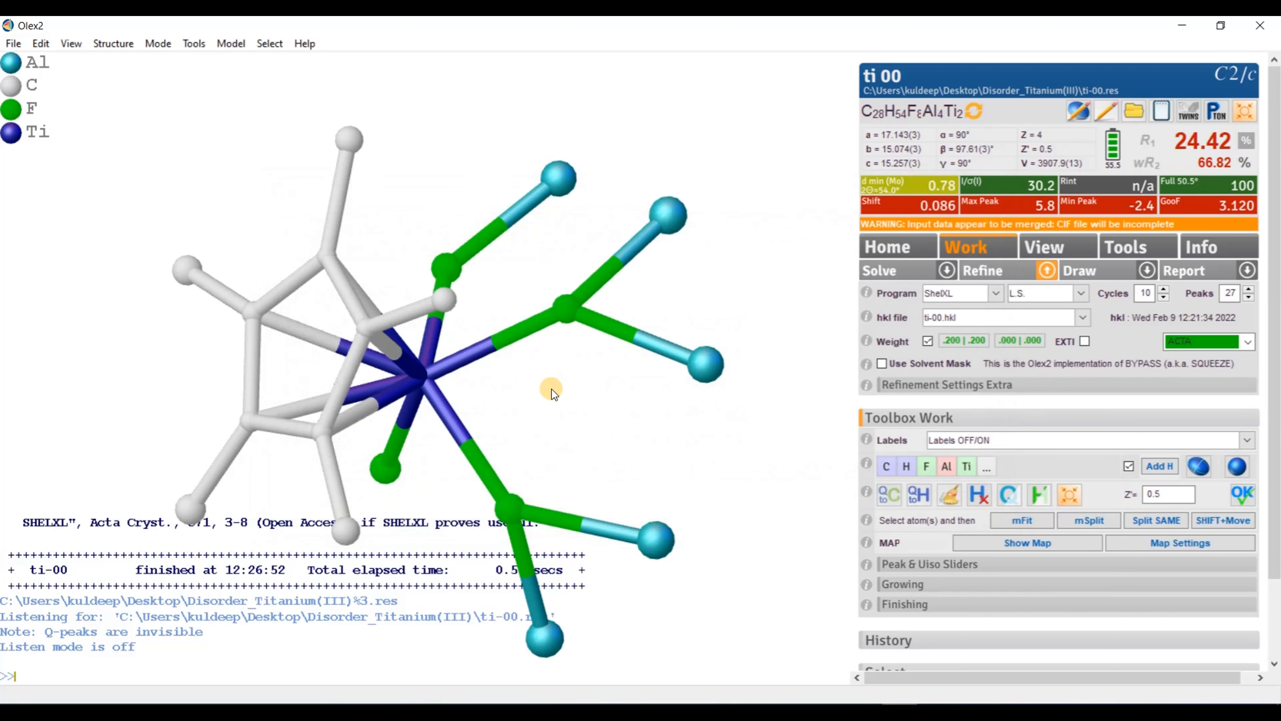
Step: Refine the structure with the two-part aluminium disorder model
drag(551, 389, 495, 337)
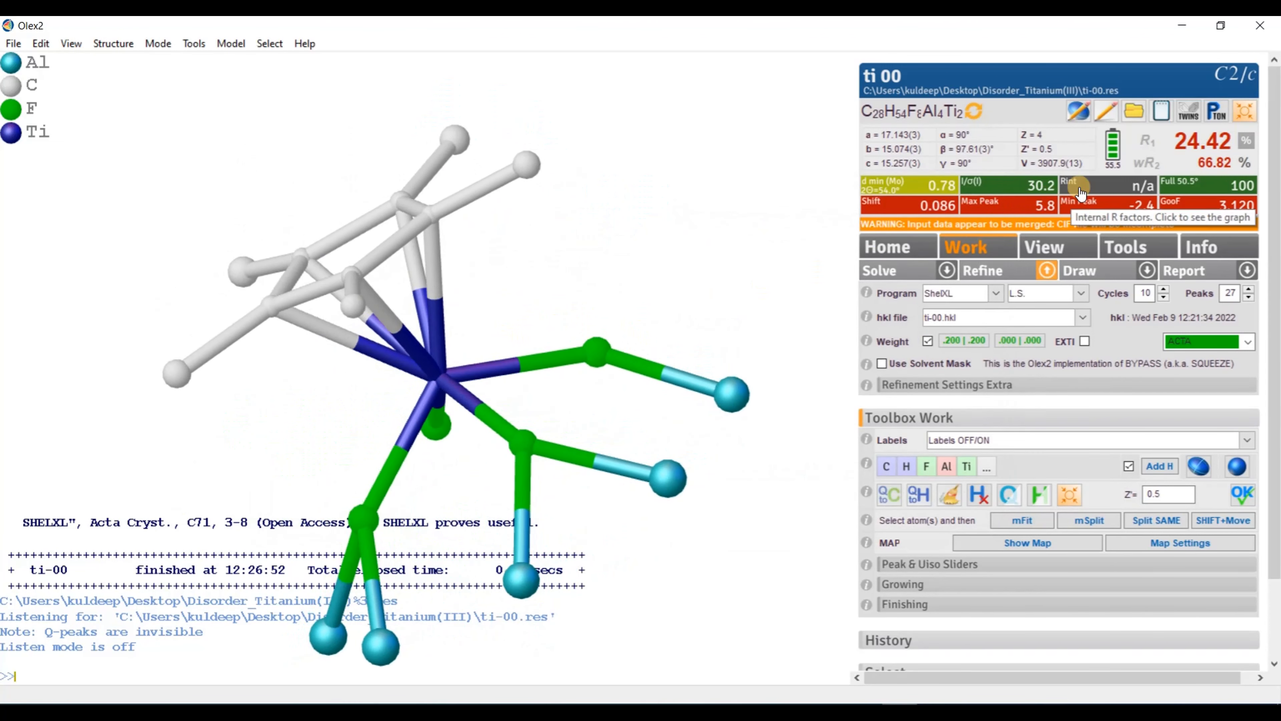
click(982, 272)
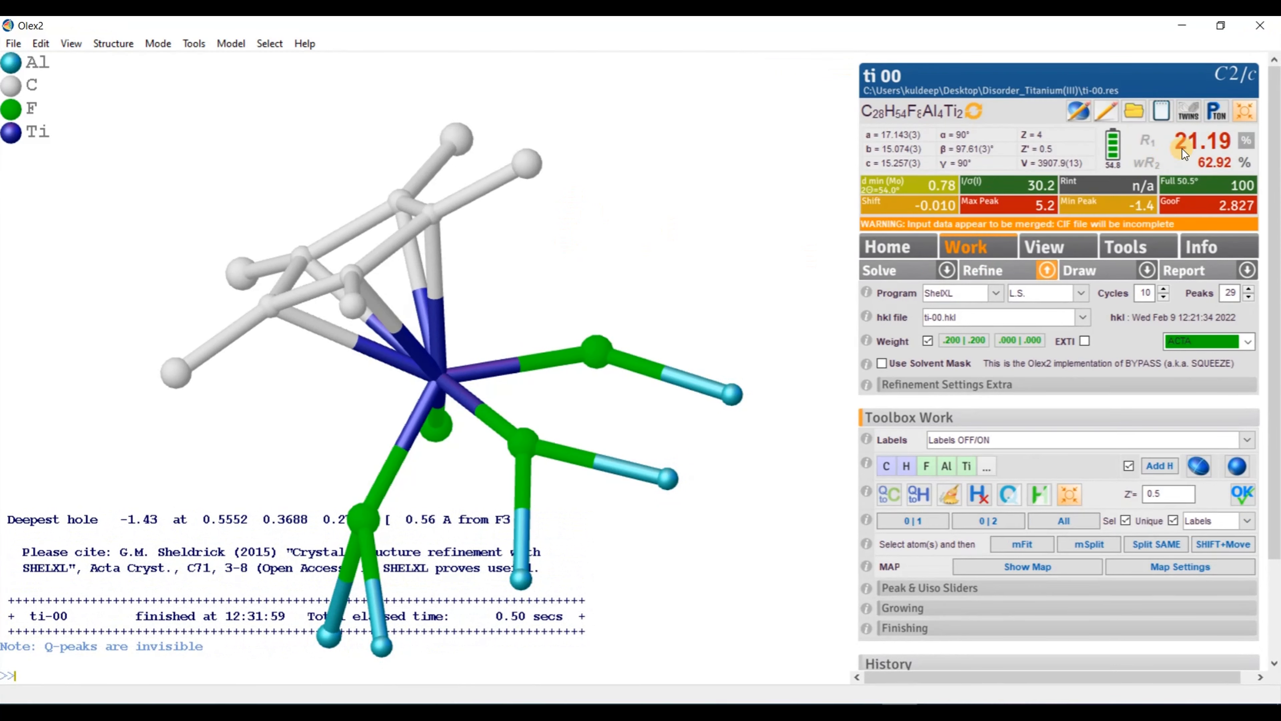
drag(528, 298, 556, 309)
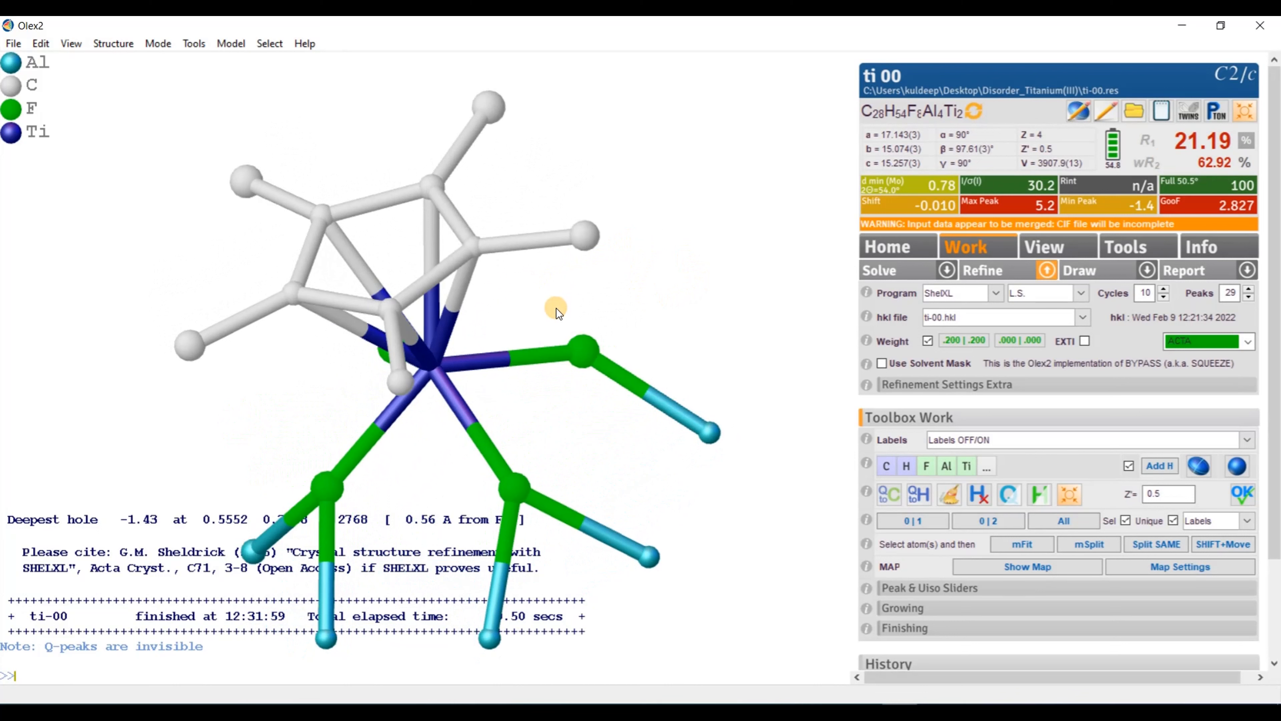
Step: Show the Q peaks and examine those surrounding the fluorine and aluminium atoms
key(ctrl+q)
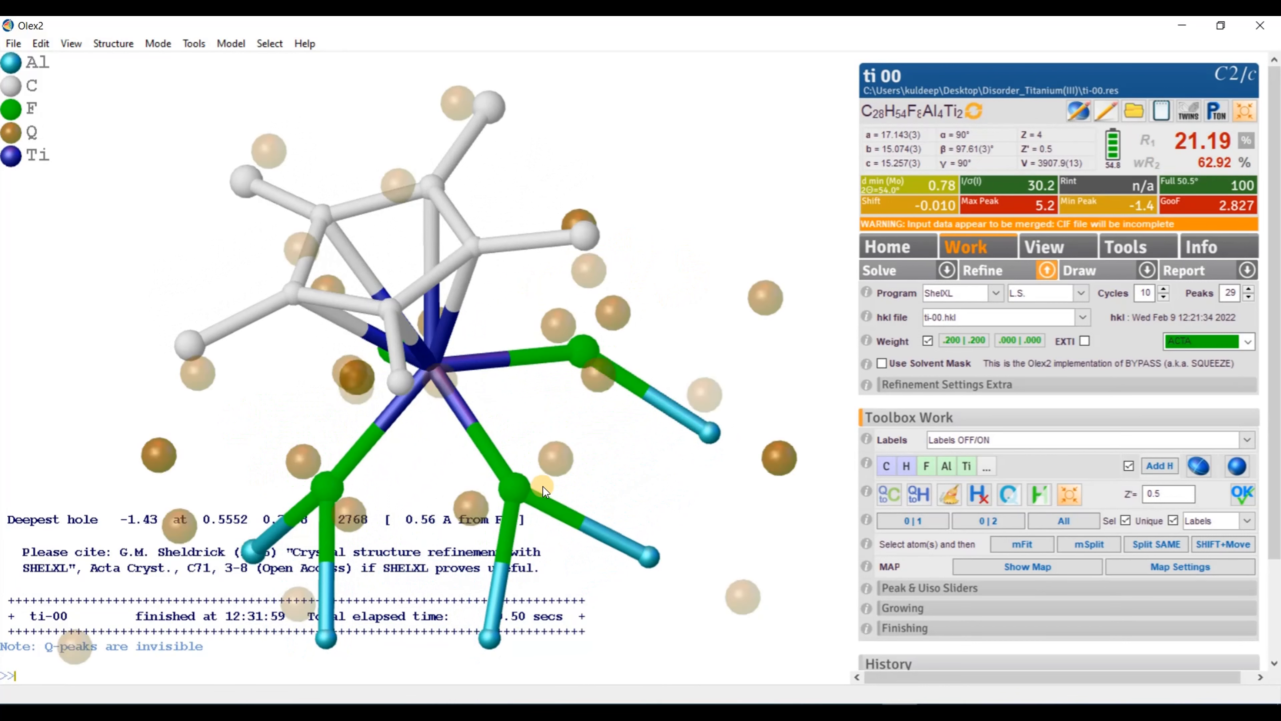
drag(543, 486, 480, 503)
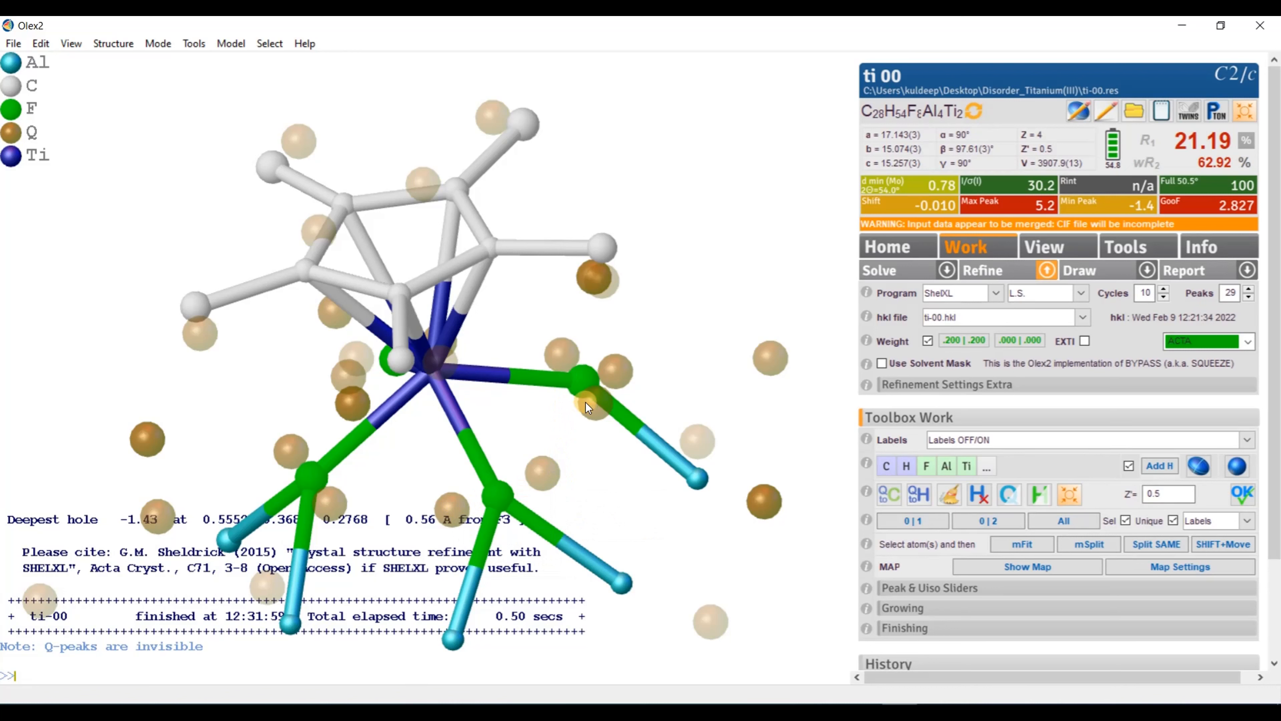
mouse_move(586, 403)
drag(591, 443, 521, 485)
drag(417, 520, 402, 489)
drag(261, 395, 429, 477)
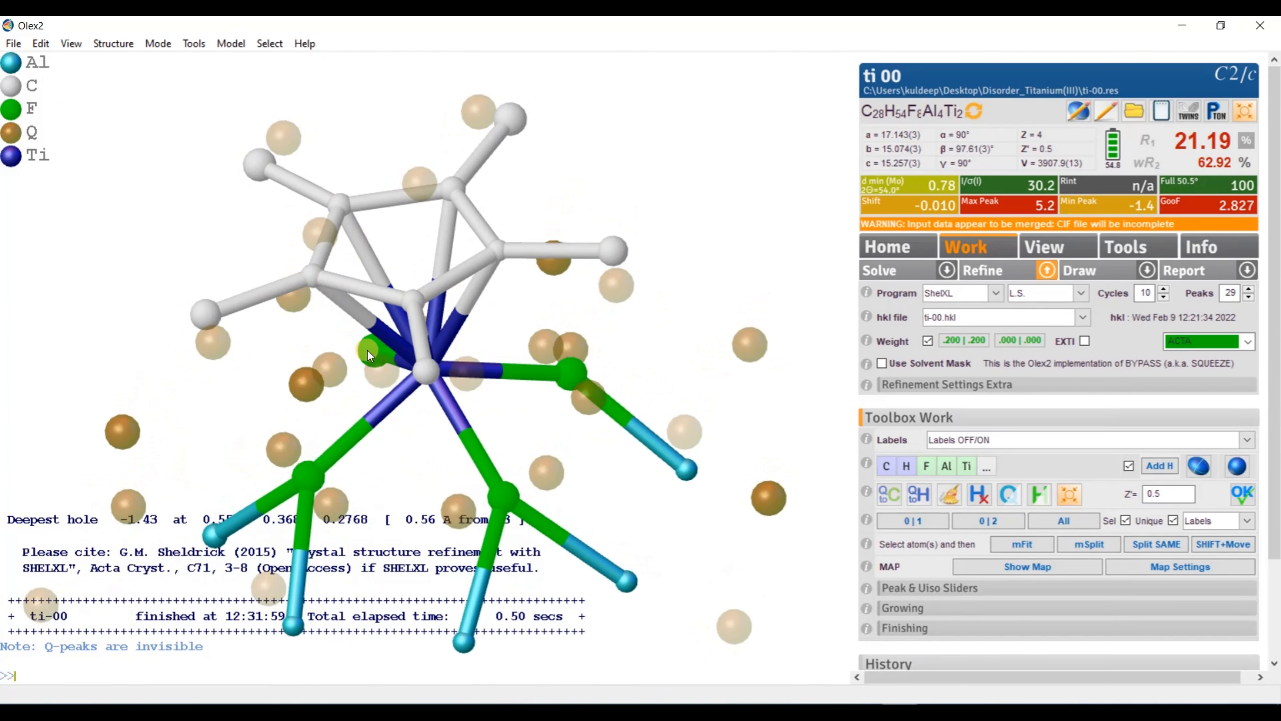
Step: Select the fluorine atoms around titanium and start splitting them with Split SAME
click(315, 474)
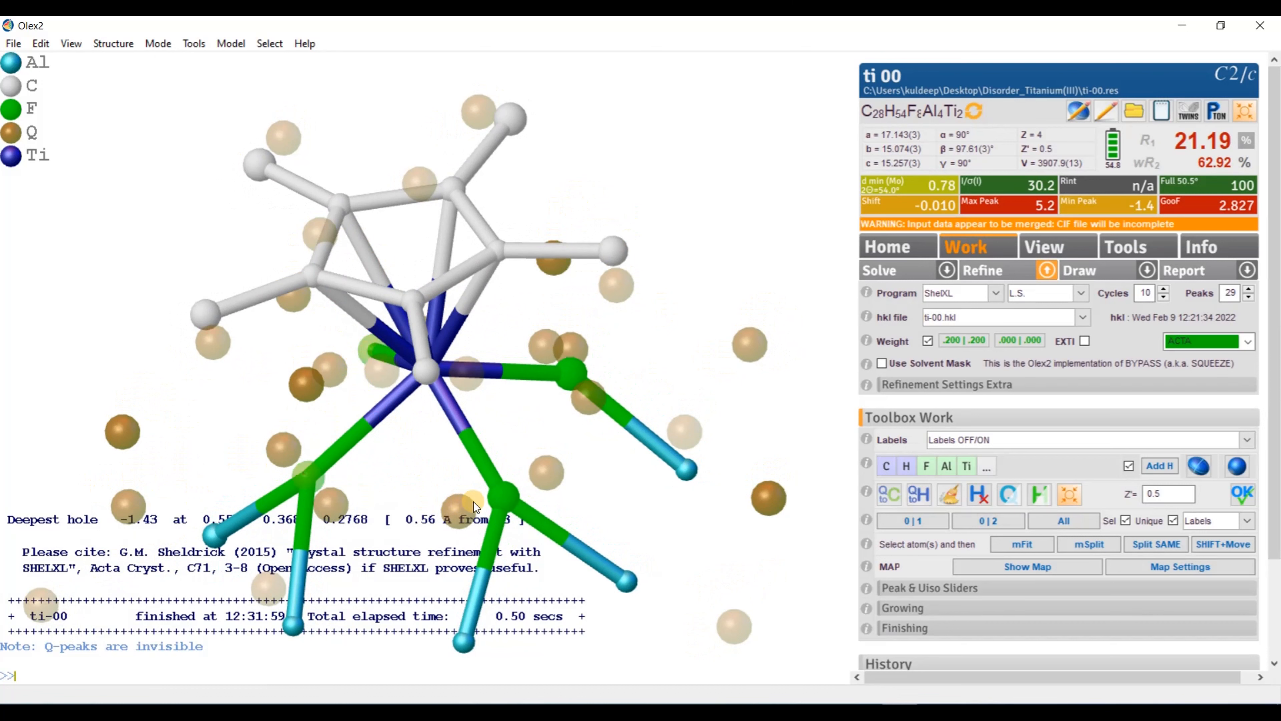
drag(564, 375, 689, 362)
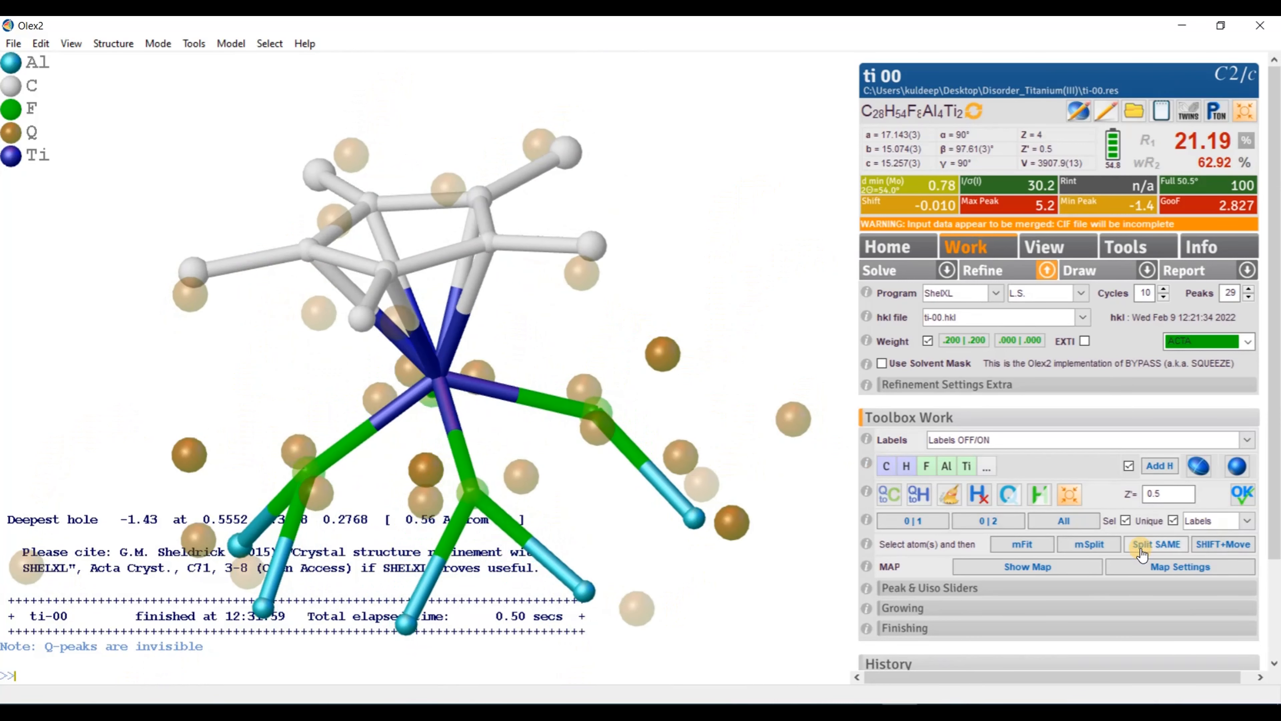
click(1155, 544)
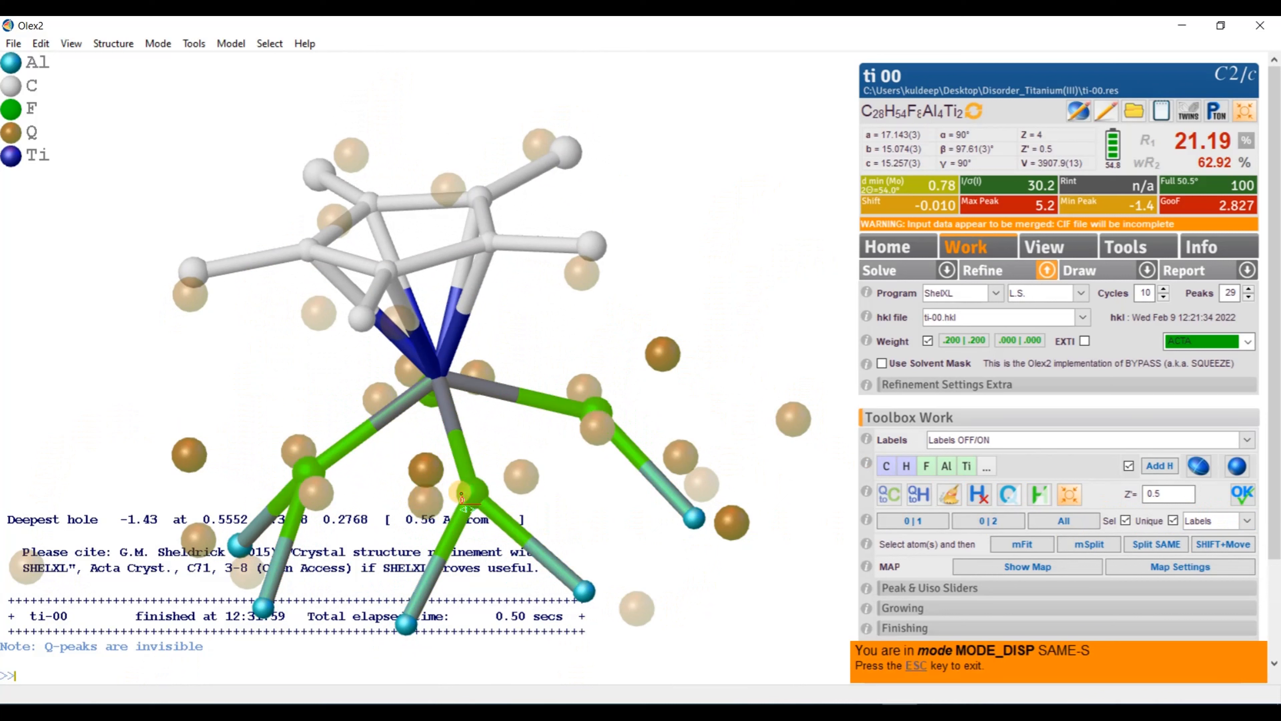
Step: Separate the split fluorine copies from the originals towards the neighbouring Q peaks and leave the split mode
shift+drag(473, 493, 651, 554)
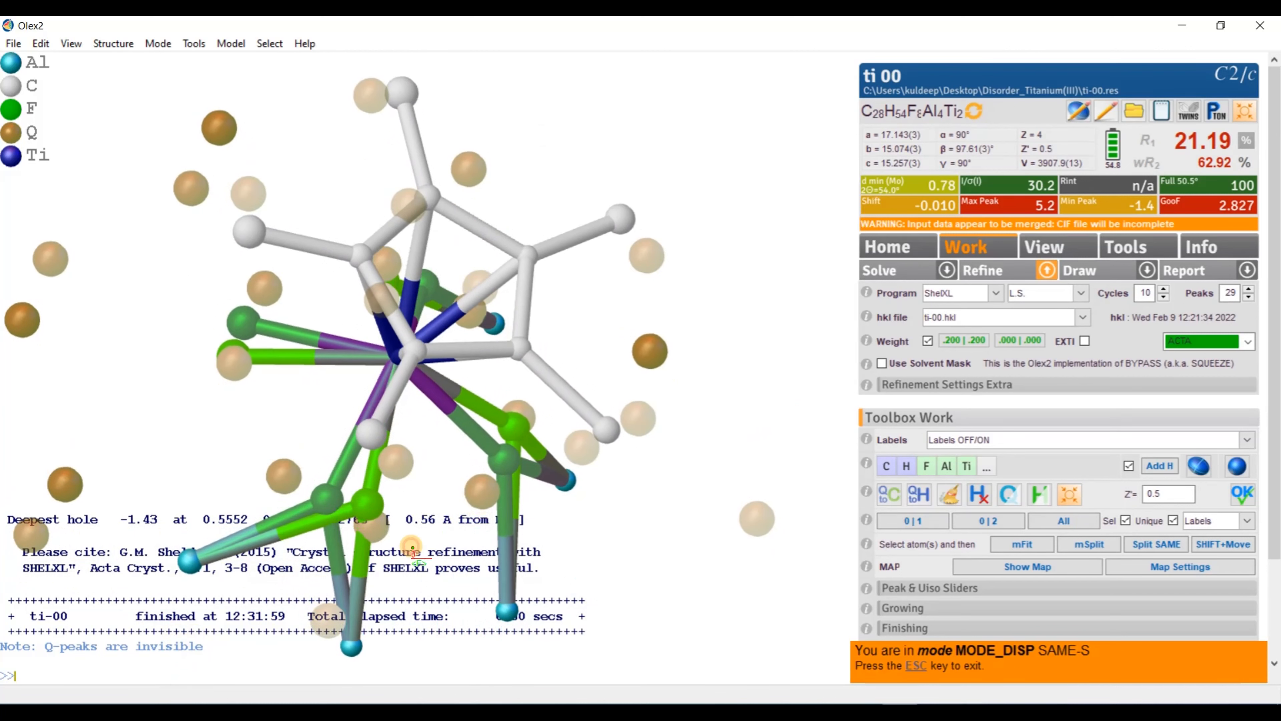
shift+drag(366, 505, 365, 512)
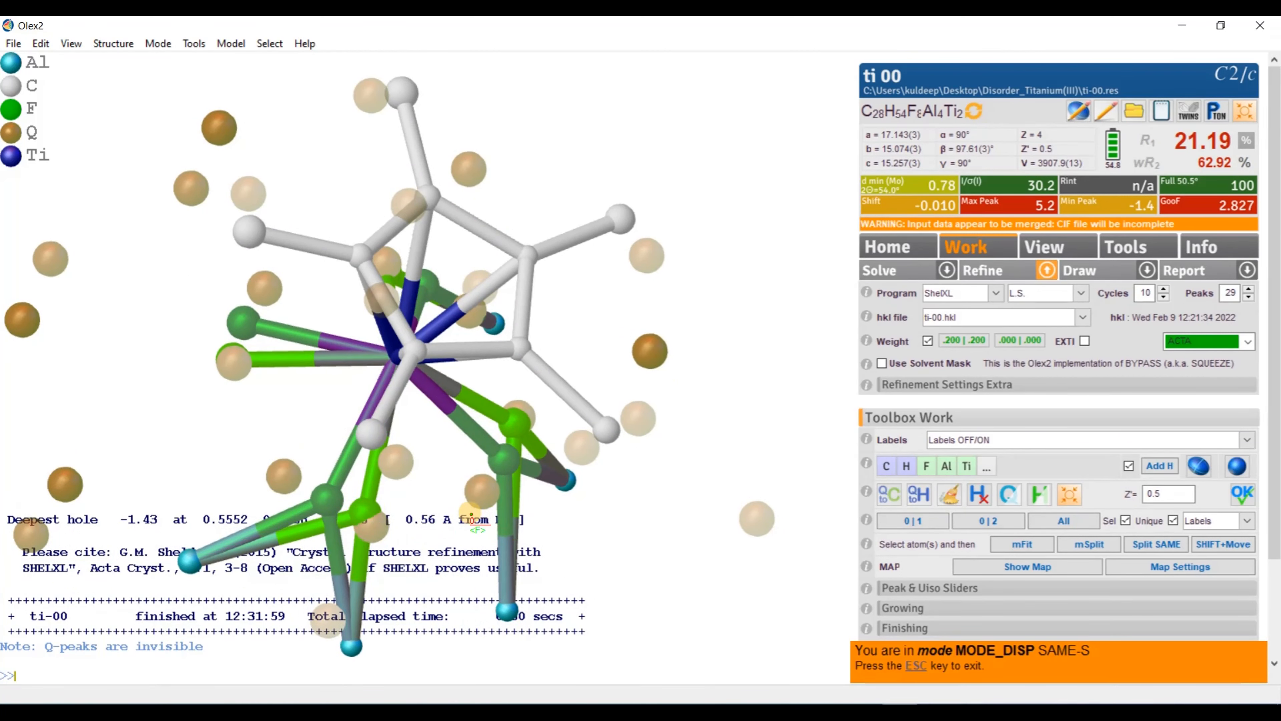
mouse_move(471, 517)
mouse_down()
mouse_move(357, 486)
mouse_move(463, 528)
mouse_up()
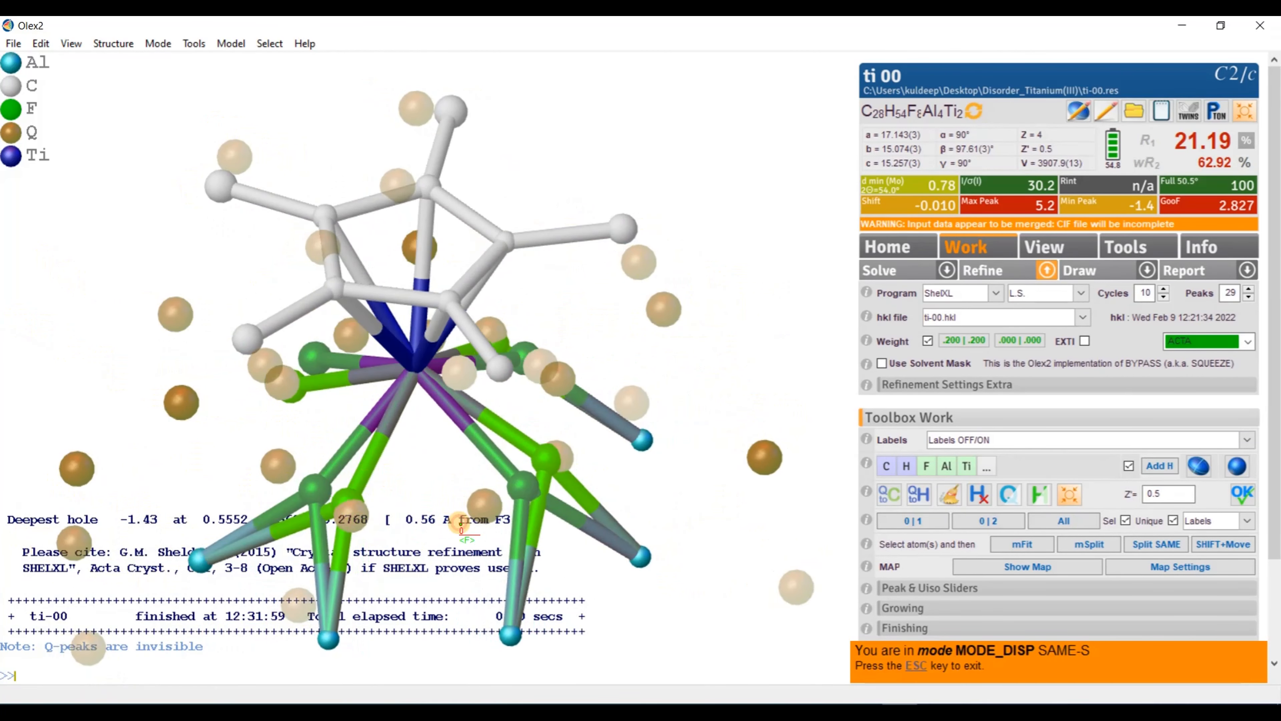
click(919, 667)
Step: Select all part 1 atoms with sel part 1 and link their occupancies to free variable 2
drag(502, 564, 455, 537)
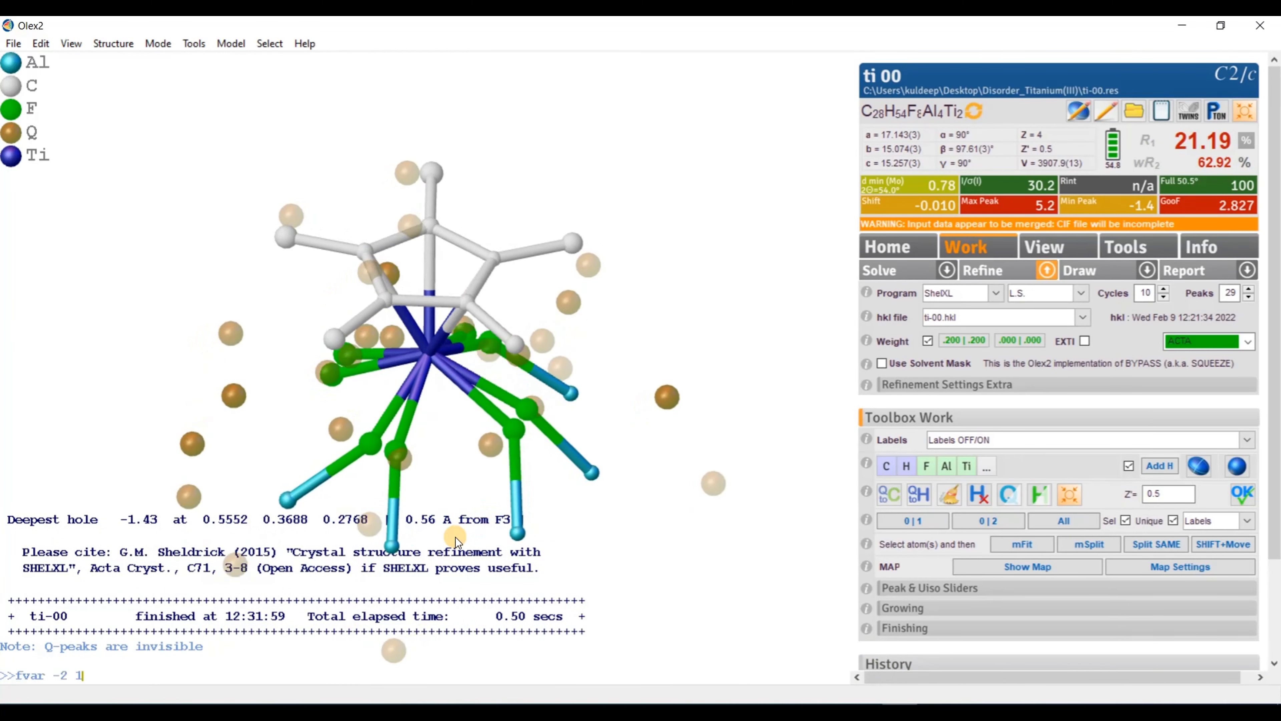
key(Up)
key(Return)
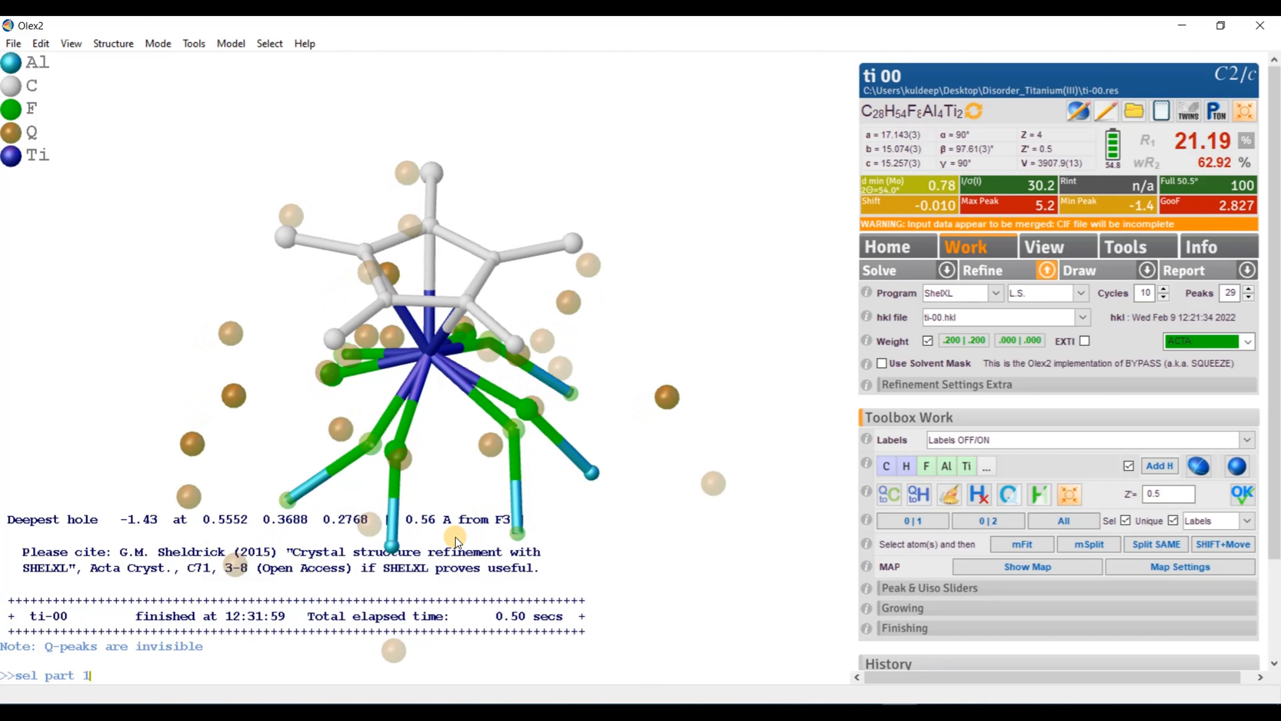
key(Up)
key(Return)
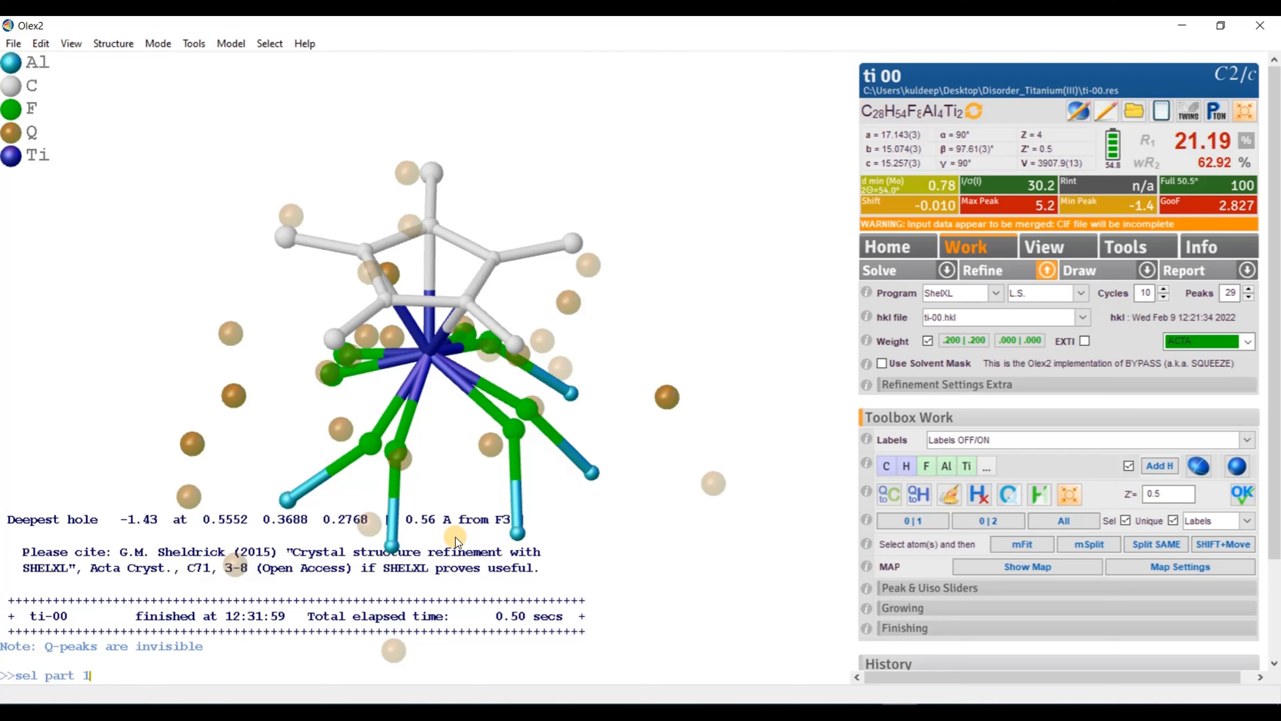
Step: Select the part 2 atoms, including the split fluorines, and link their occupancies to free variable -2 with fvar -2 1
key(Up)
key(Up)
key(Return)
key(Up)
key(Up)
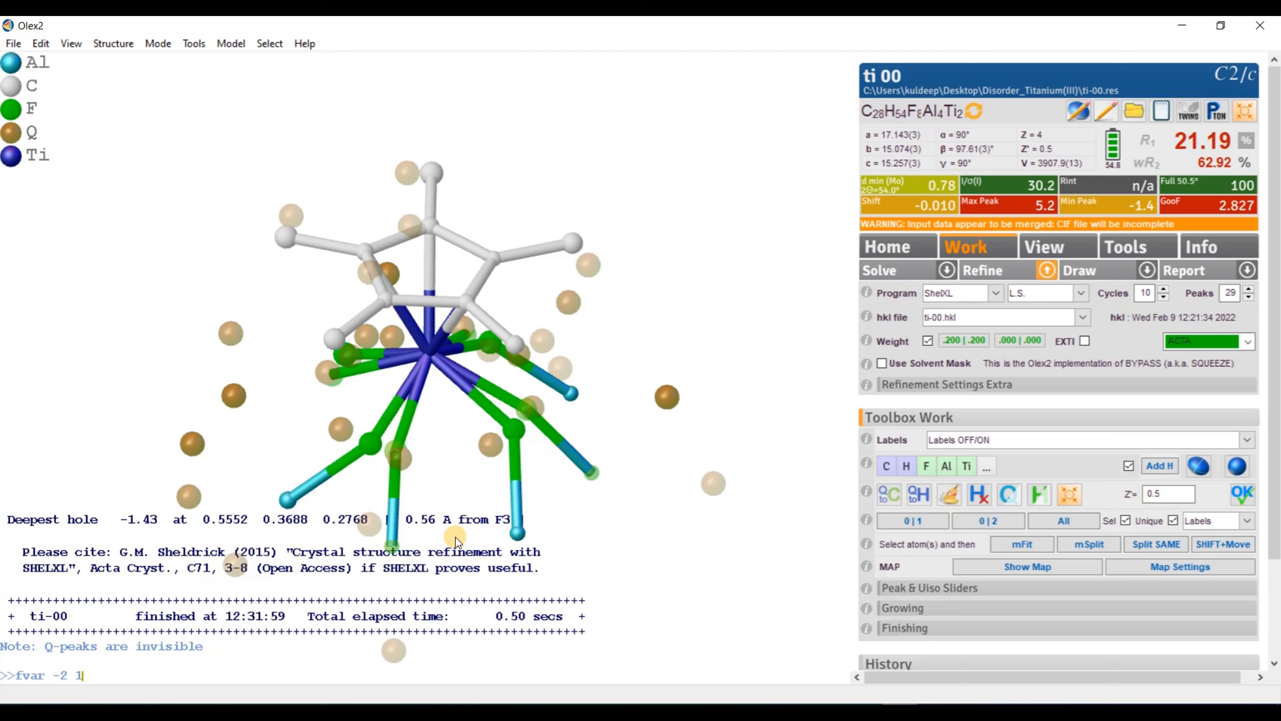
key(Return)
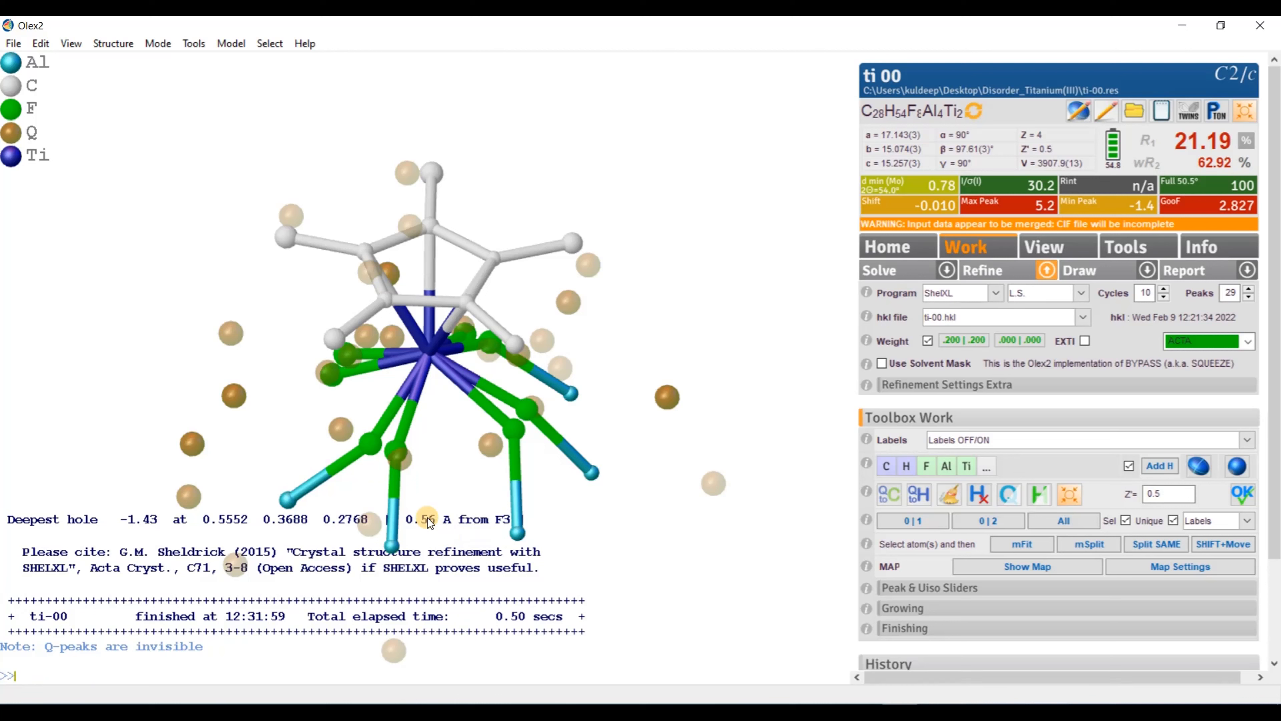
Step: Open the instructions for the aluminium and fluorine region, check the SADI restraints, PART numbers and occupancies, and close the editor
drag(476, 510, 514, 449)
shift+drag(222, 341, 638, 528)
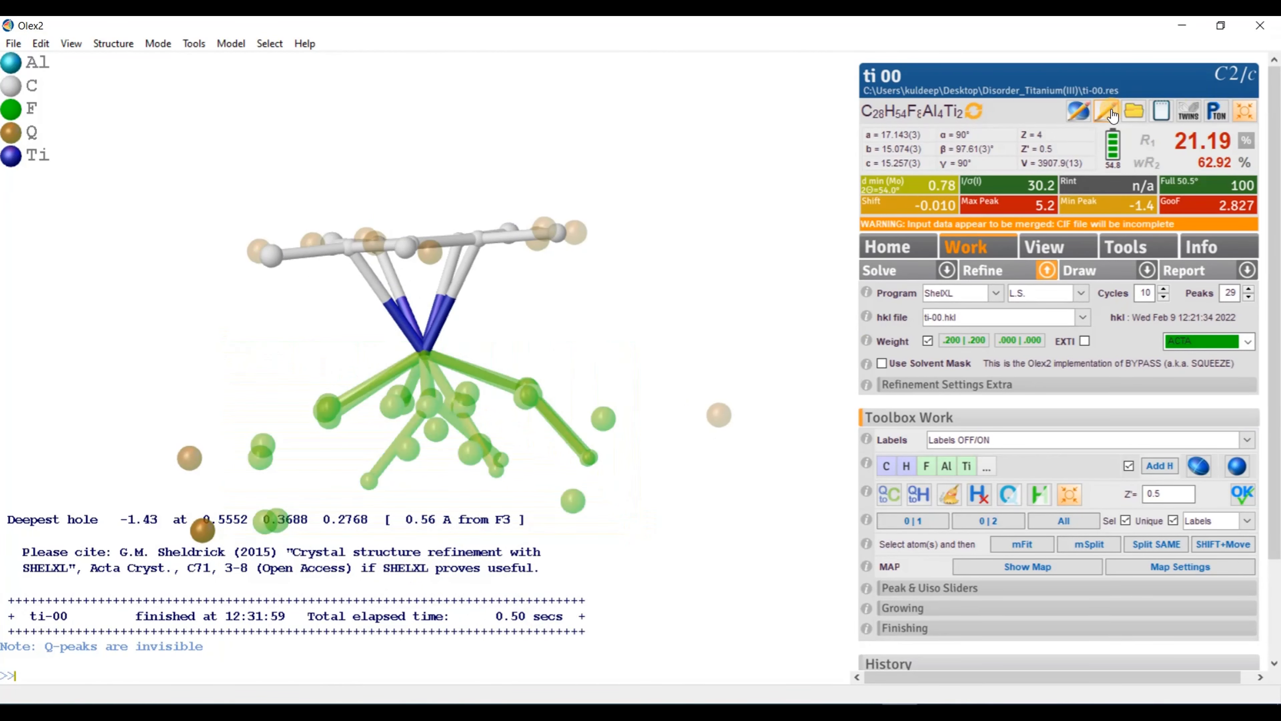
click(1080, 113)
scroll(430, 339, down, 6)
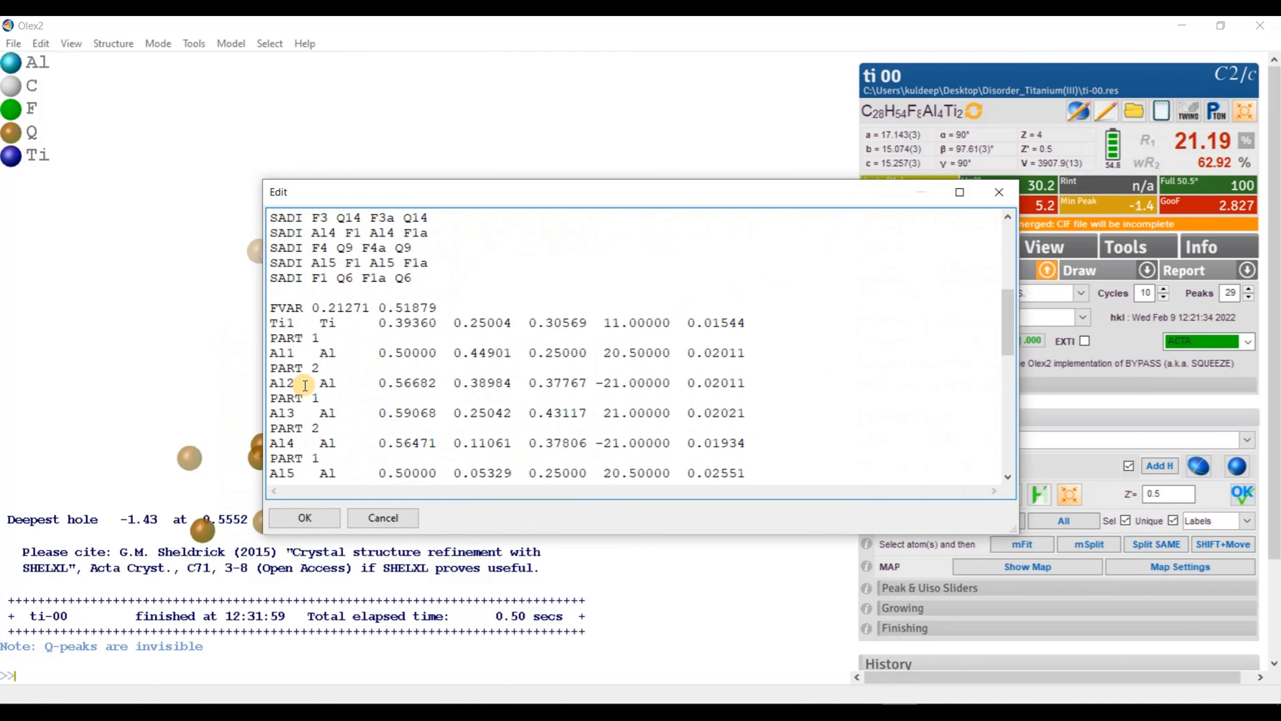
scroll(328, 433, down, 2)
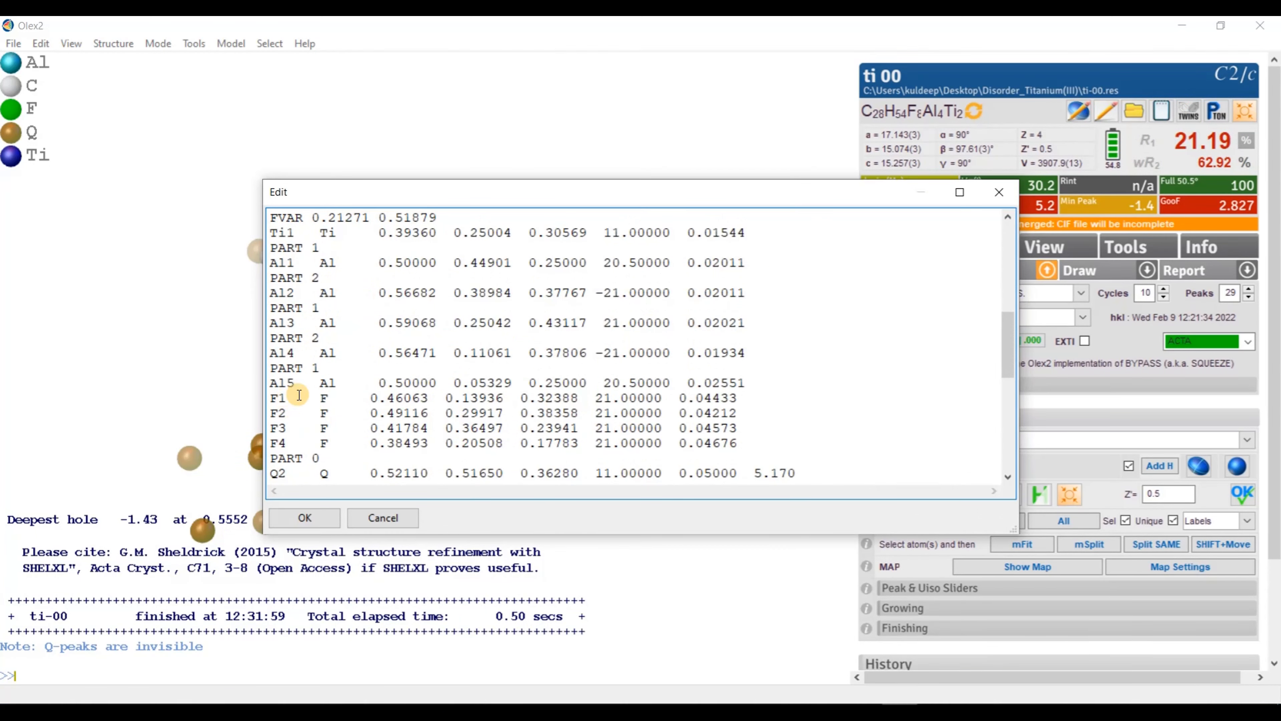
scroll(354, 399, down, 3)
scroll(354, 400, down, 6)
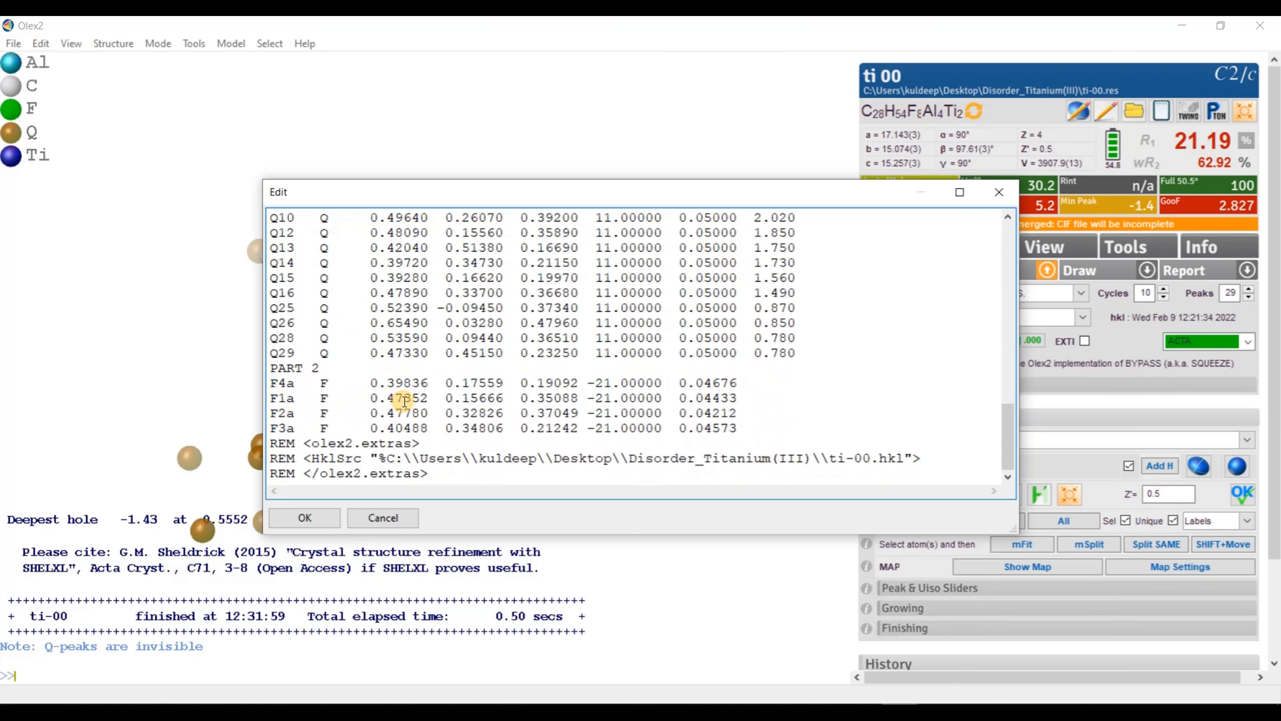
scroll(423, 373, up, 1)
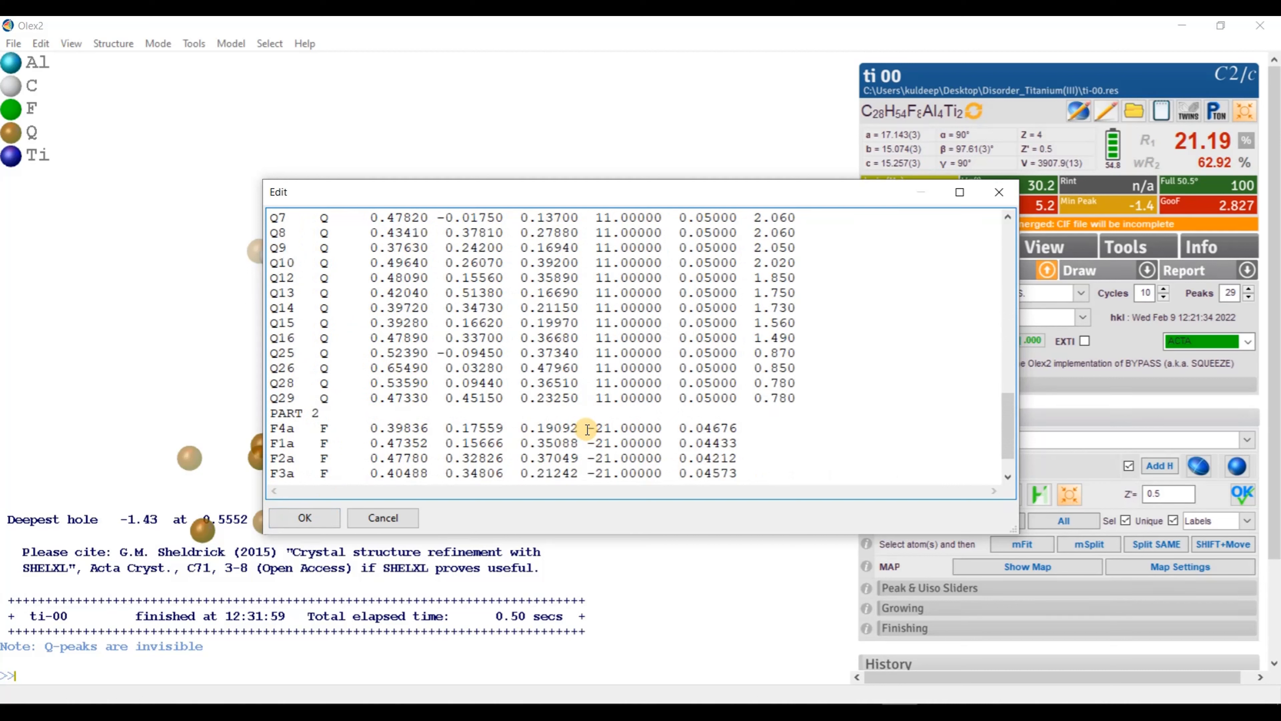
scroll(580, 429, up, 8)
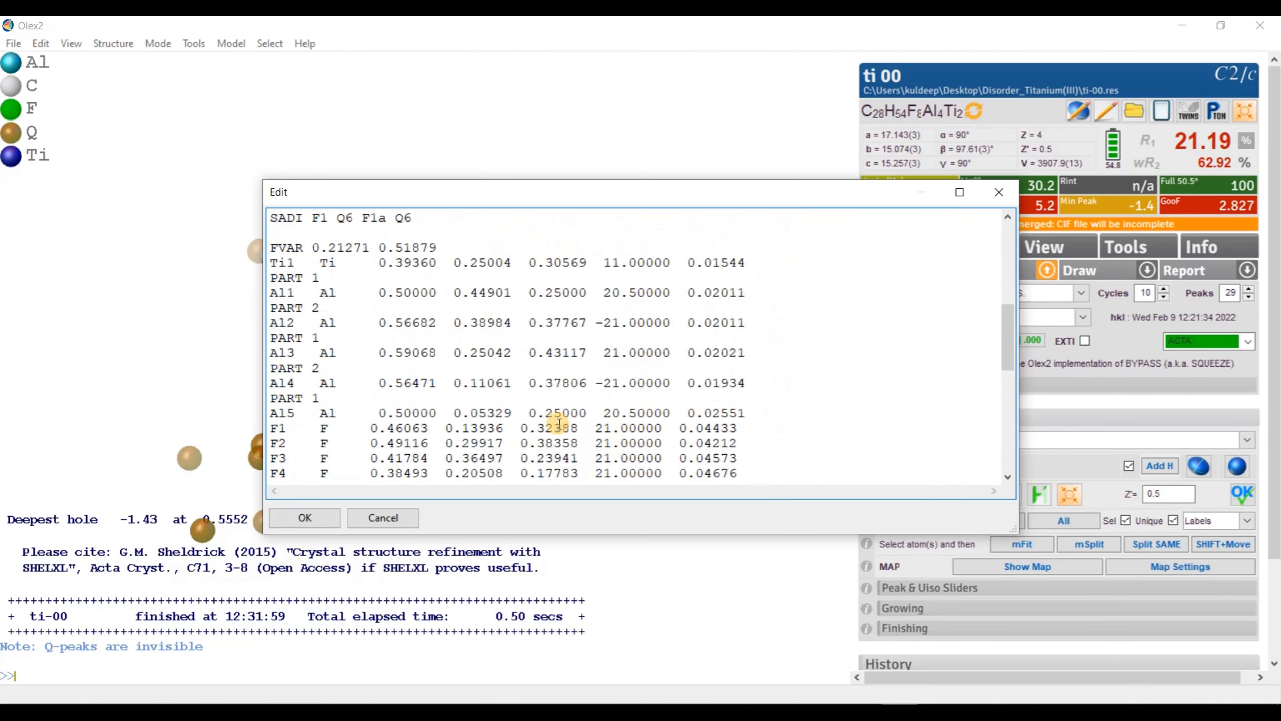
drag(605, 293, 672, 293)
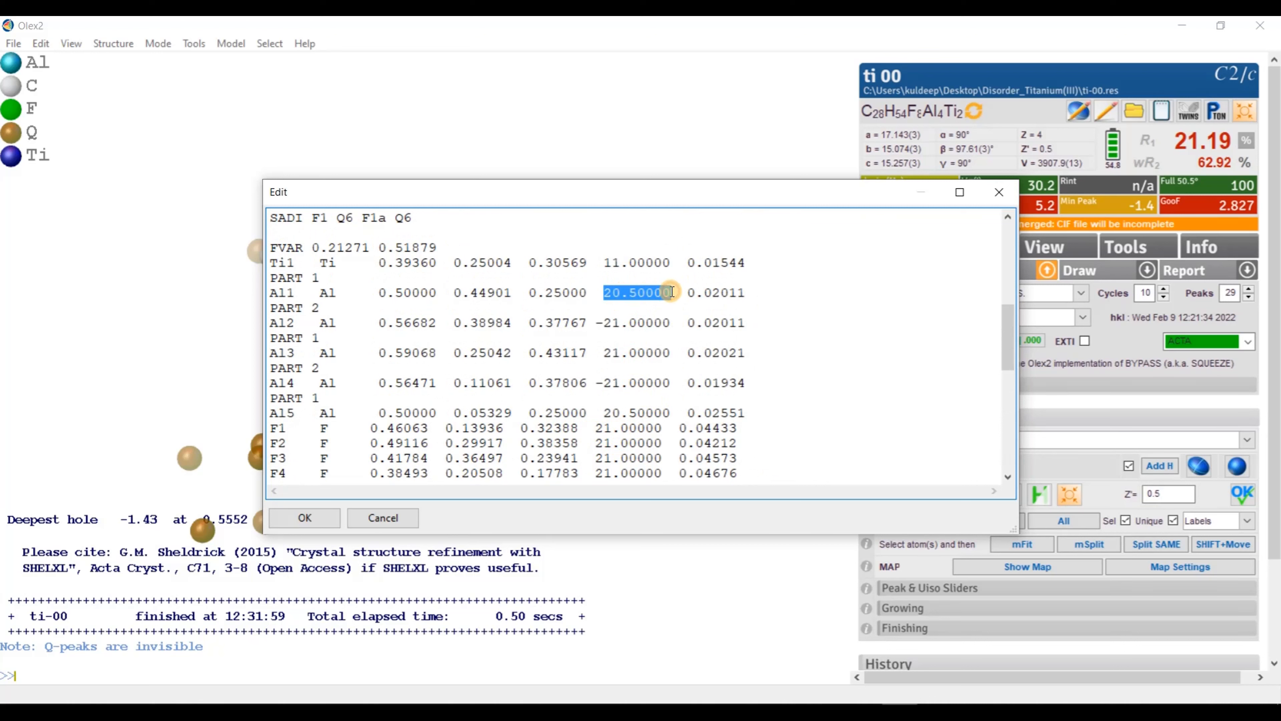
click(648, 293)
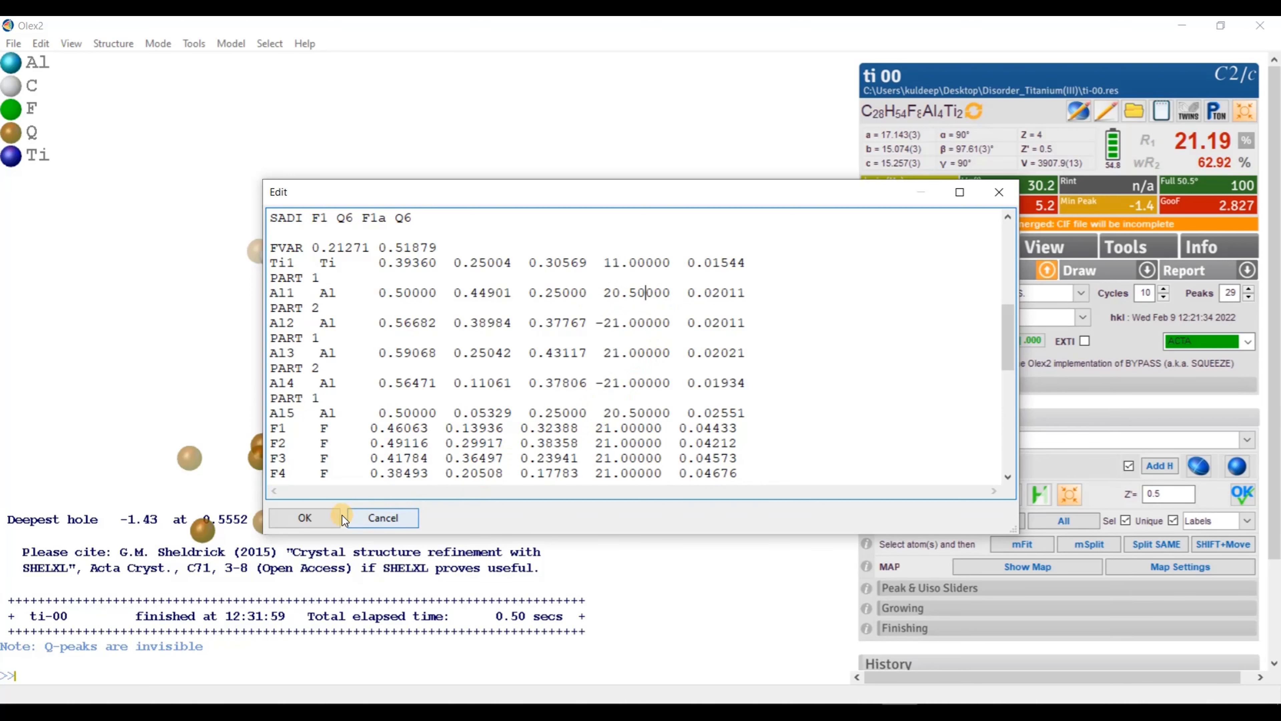
click(330, 518)
Step: Refine the structure with the fluorine atoms split over two parts
drag(608, 509, 655, 523)
click(976, 281)
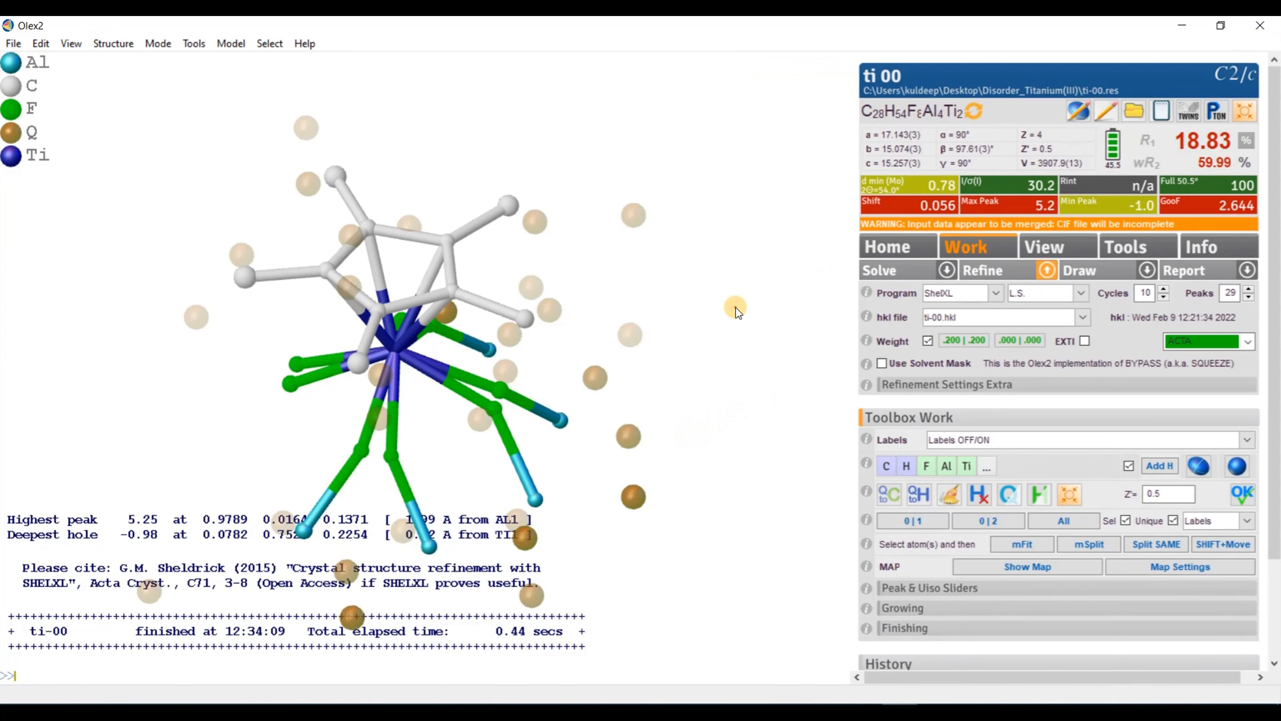
mouse_move(735, 307)
mouse_down()
mouse_move(767, 260)
mouse_move(681, 297)
mouse_move(697, 344)
mouse_move(714, 295)
mouse_move(645, 296)
mouse_move(733, 326)
mouse_up()
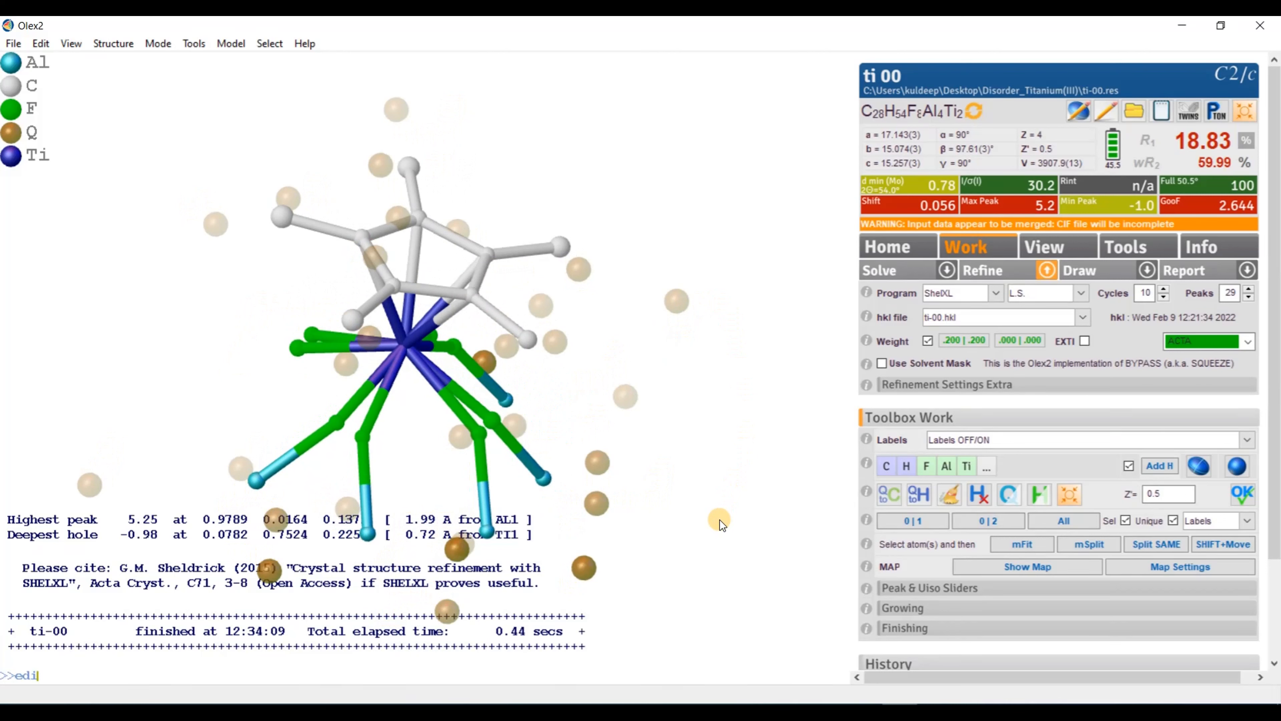
Step: Open the ti-00 result file in Notepad, check the heights of peaks Q1 to Q4, and close it
key(Return)
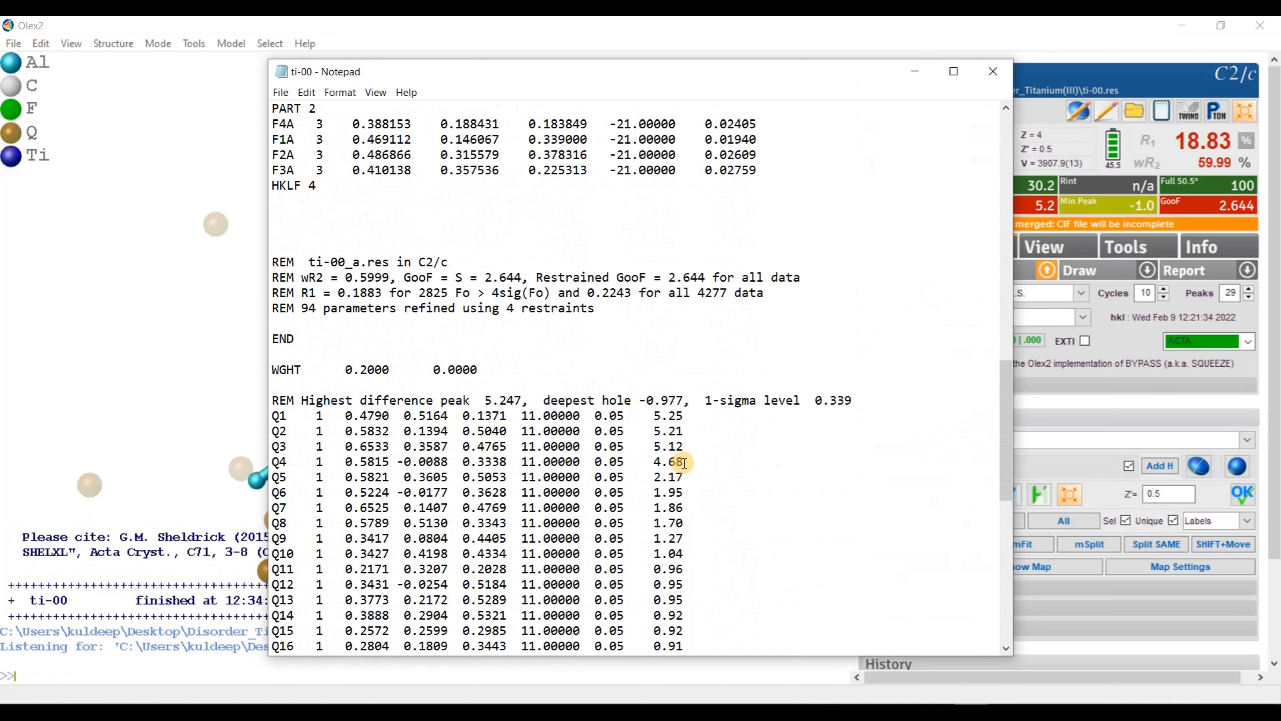
mouse_move(686, 461)
mouse_down()
mouse_move(270, 462)
mouse_move(268, 431)
mouse_move(271, 418)
mouse_move(692, 447)
mouse_move(699, 460)
mouse_up()
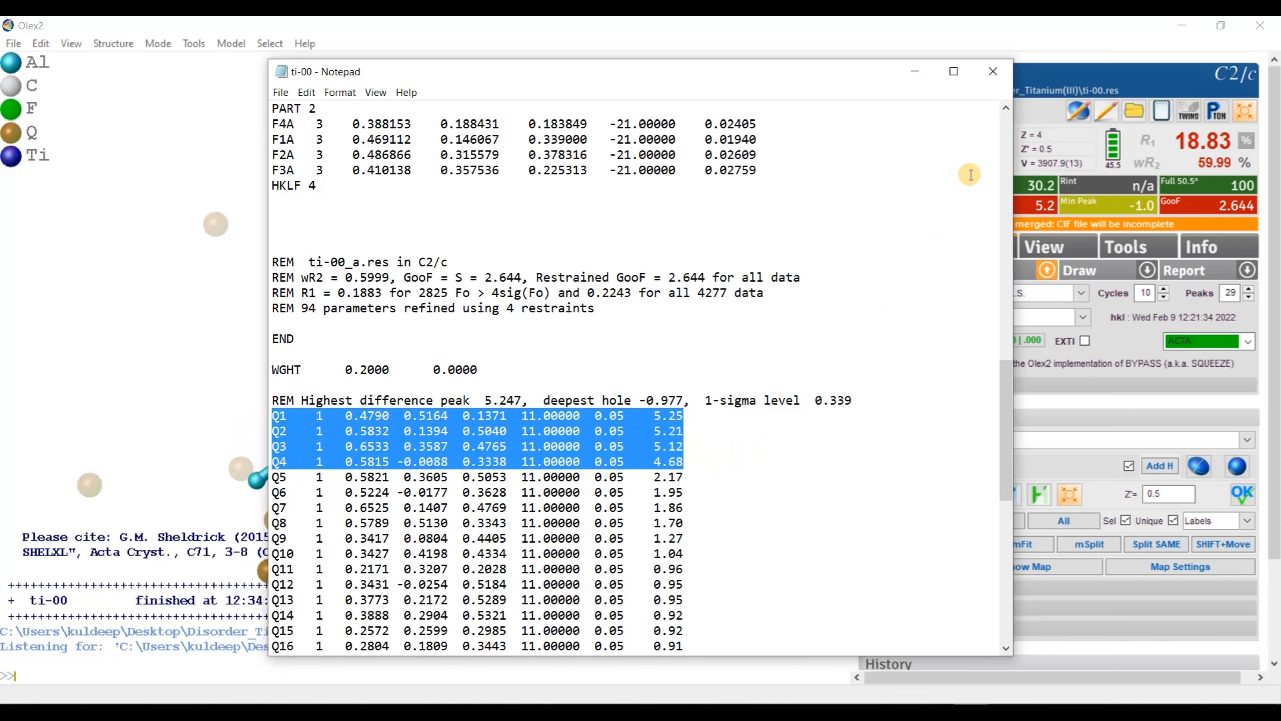
click(1005, 73)
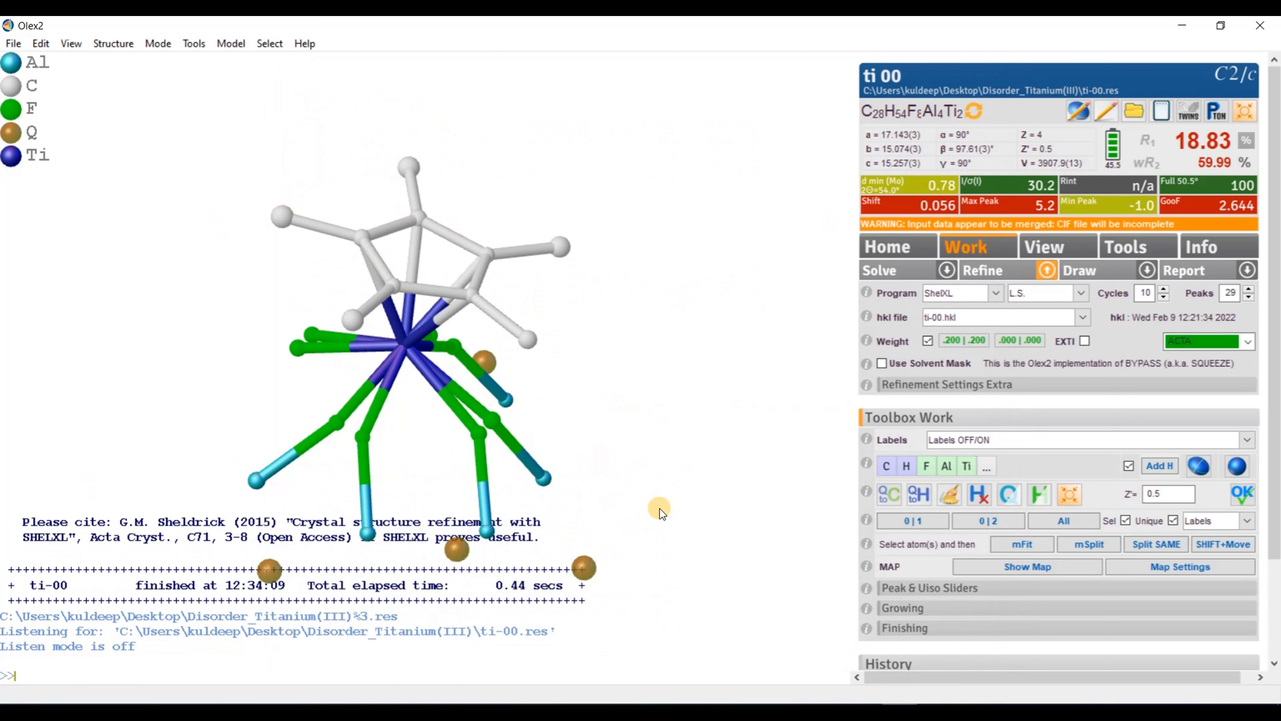
Step: Select the four strongest Q peaks near the aluminium atoms and assign them as carbon
drag(659, 509, 624, 539)
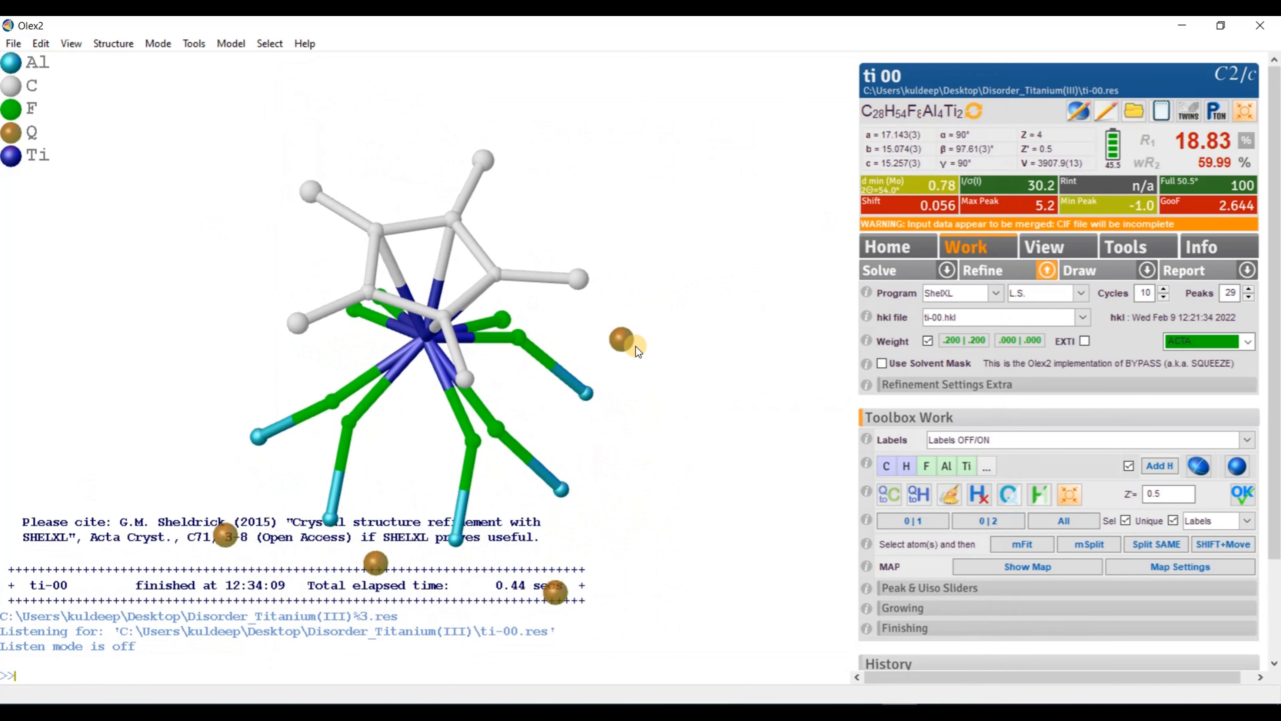
click(627, 340)
click(555, 591)
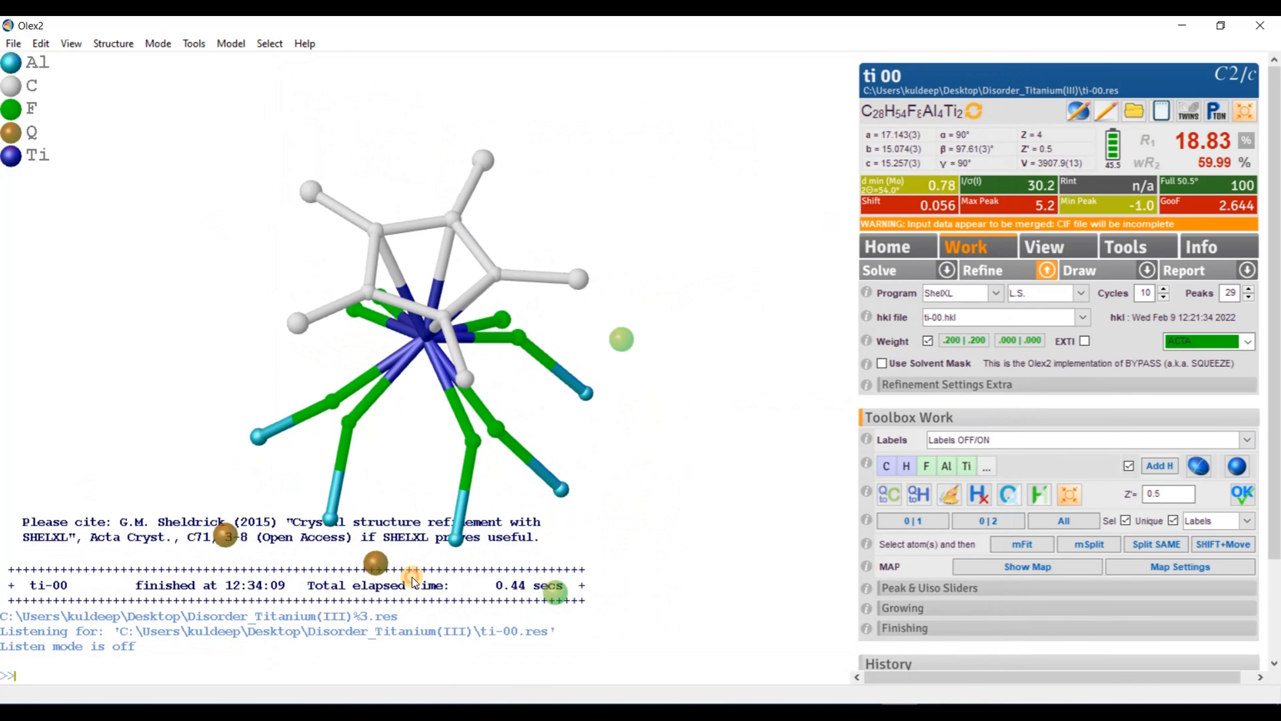
click(376, 562)
click(226, 533)
click(905, 488)
Step: Refine the structure with the new carbon atoms and inspect the Q peaks around the methyl carbons
drag(638, 569, 681, 527)
click(986, 270)
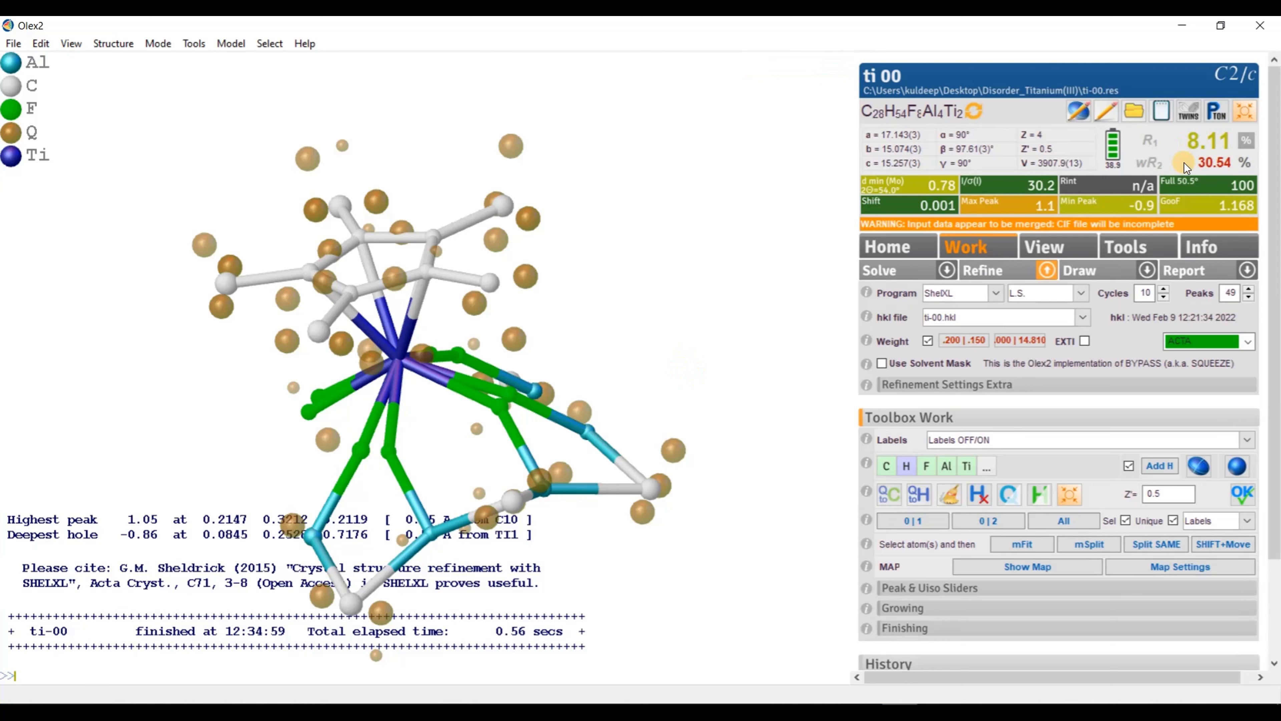
drag(674, 352, 565, 403)
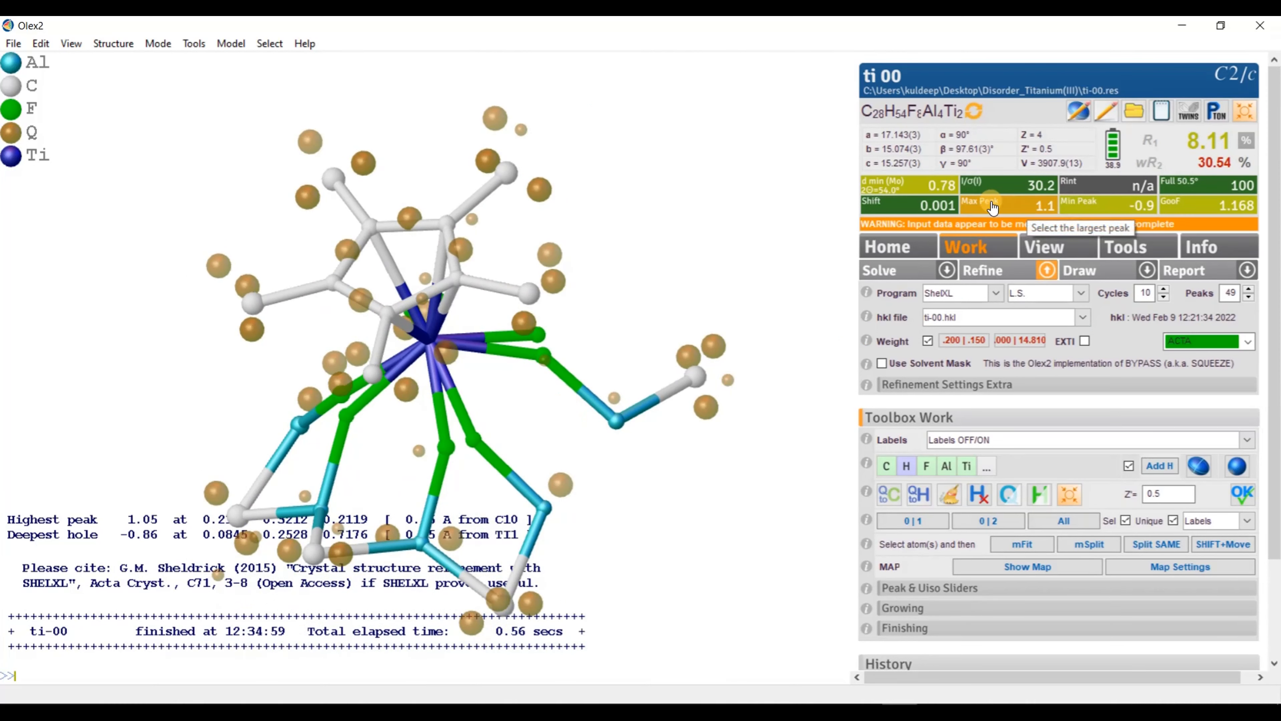
drag(711, 519, 540, 513)
drag(316, 469, 402, 486)
drag(515, 390, 528, 410)
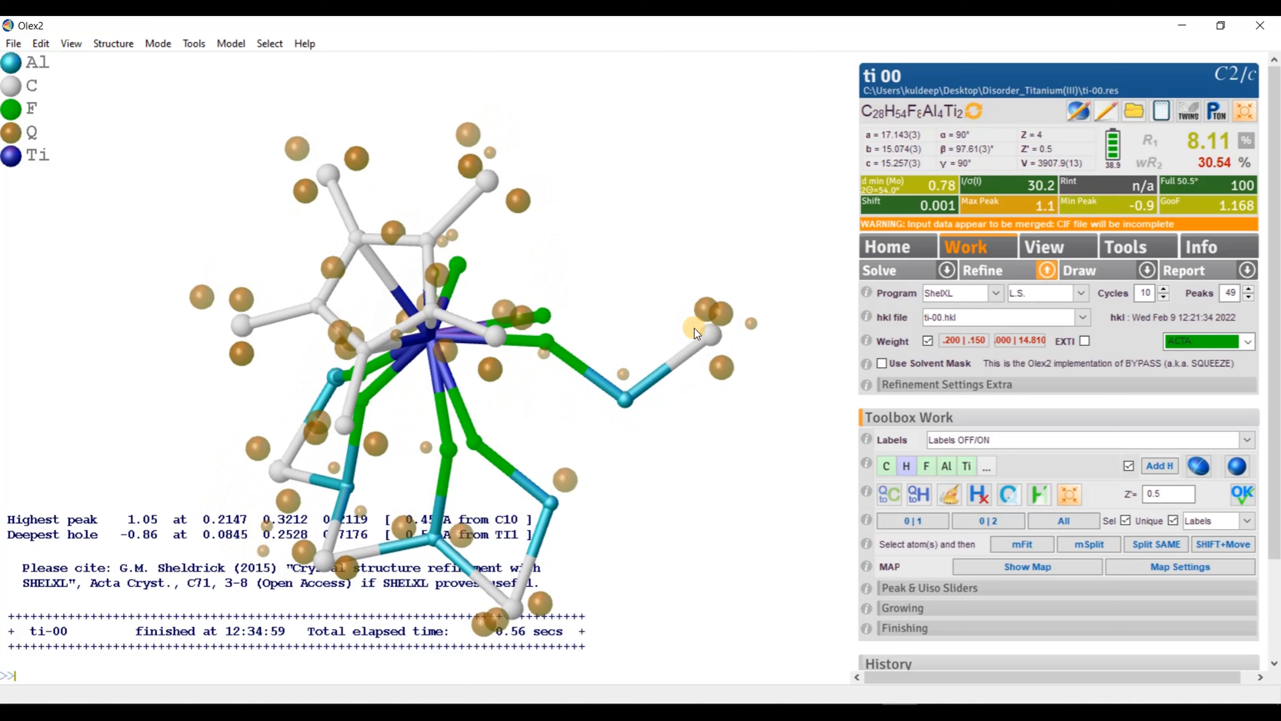
Step: Make the atoms anisotropic and add hydrogen atoms with hadd, refining the structure with both changes
drag(697, 468, 746, 495)
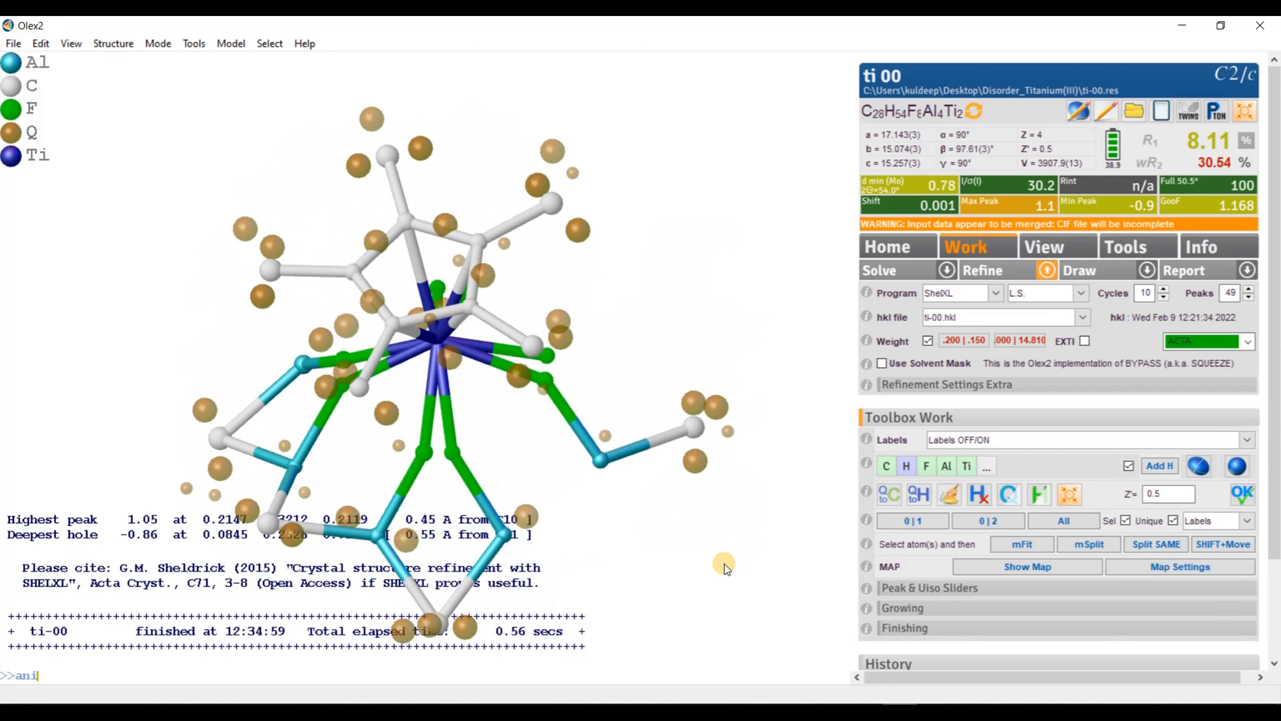
key(Return)
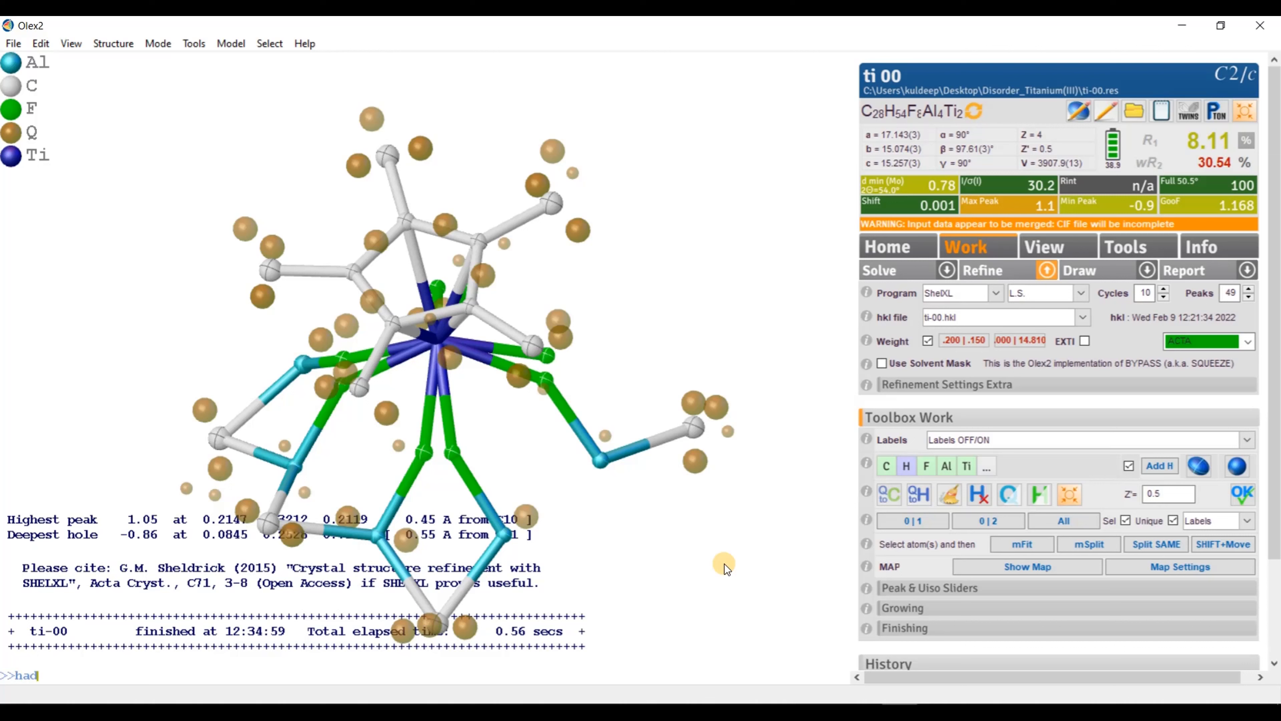
text(hadd)
key(Return)
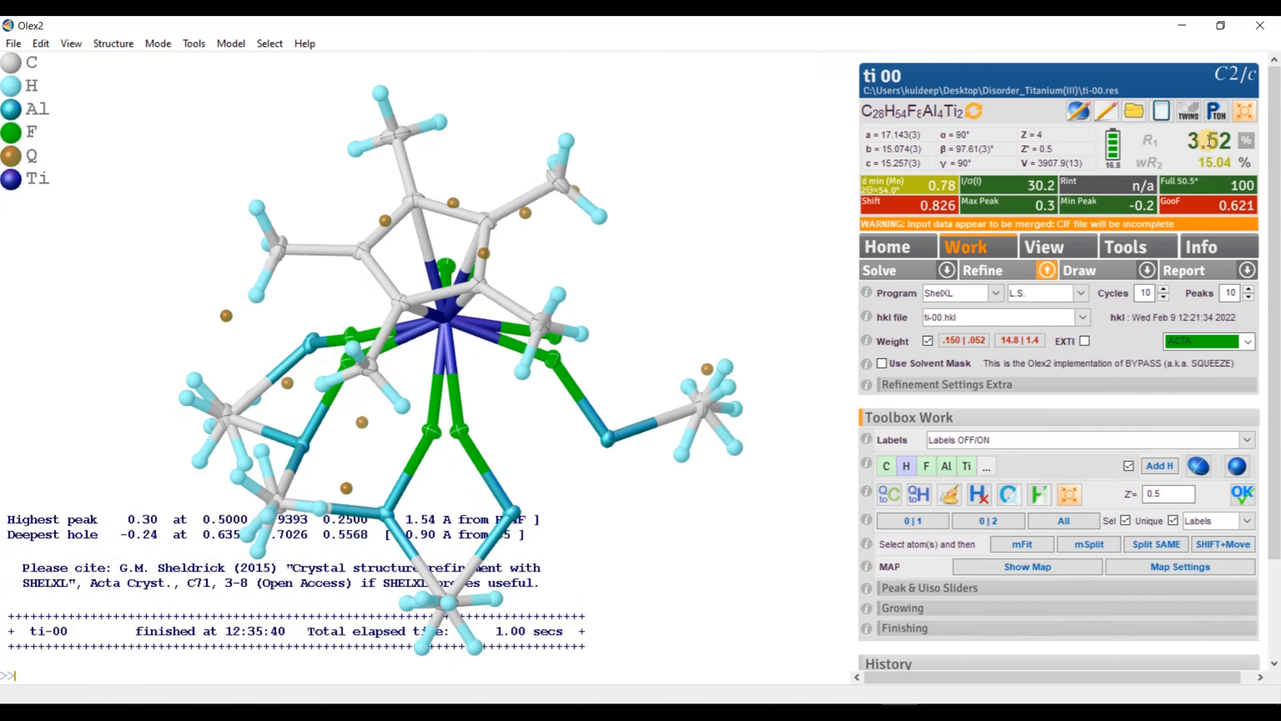
drag(541, 482, 520, 462)
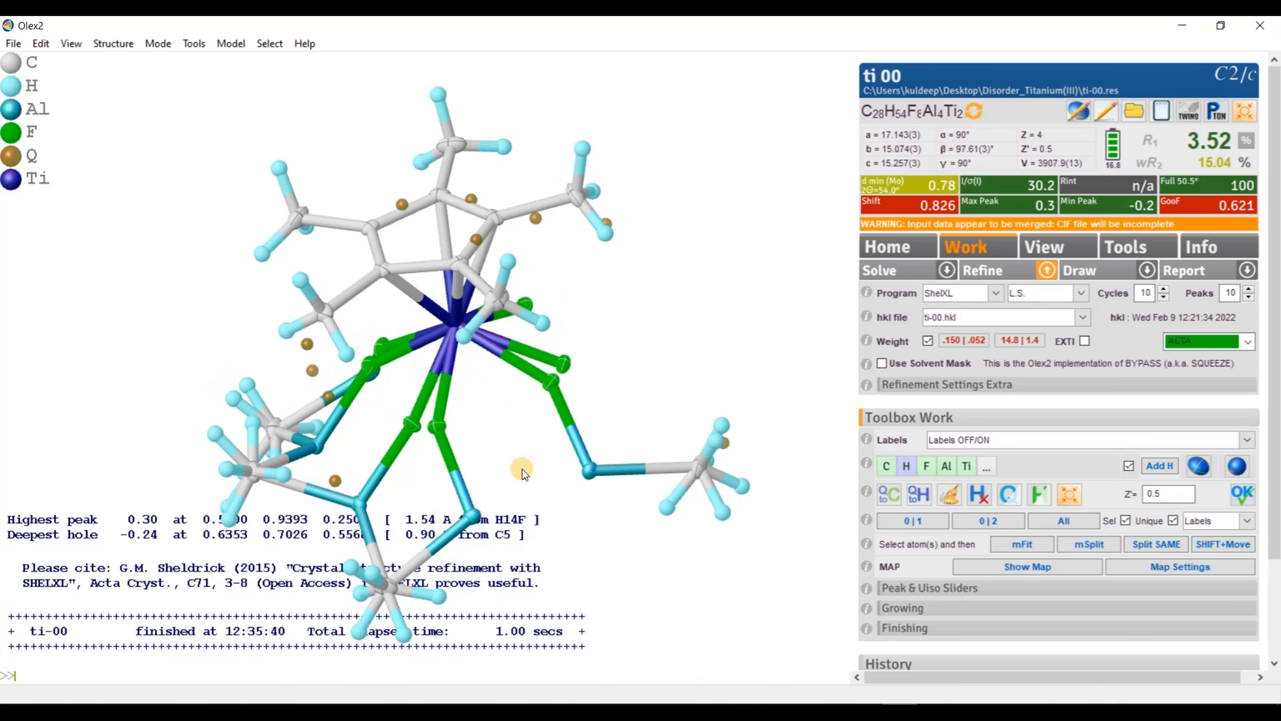
Step: Open the structure's instruction file in the editor, check the second free variable on the FVAR line, and close it
click(1085, 112)
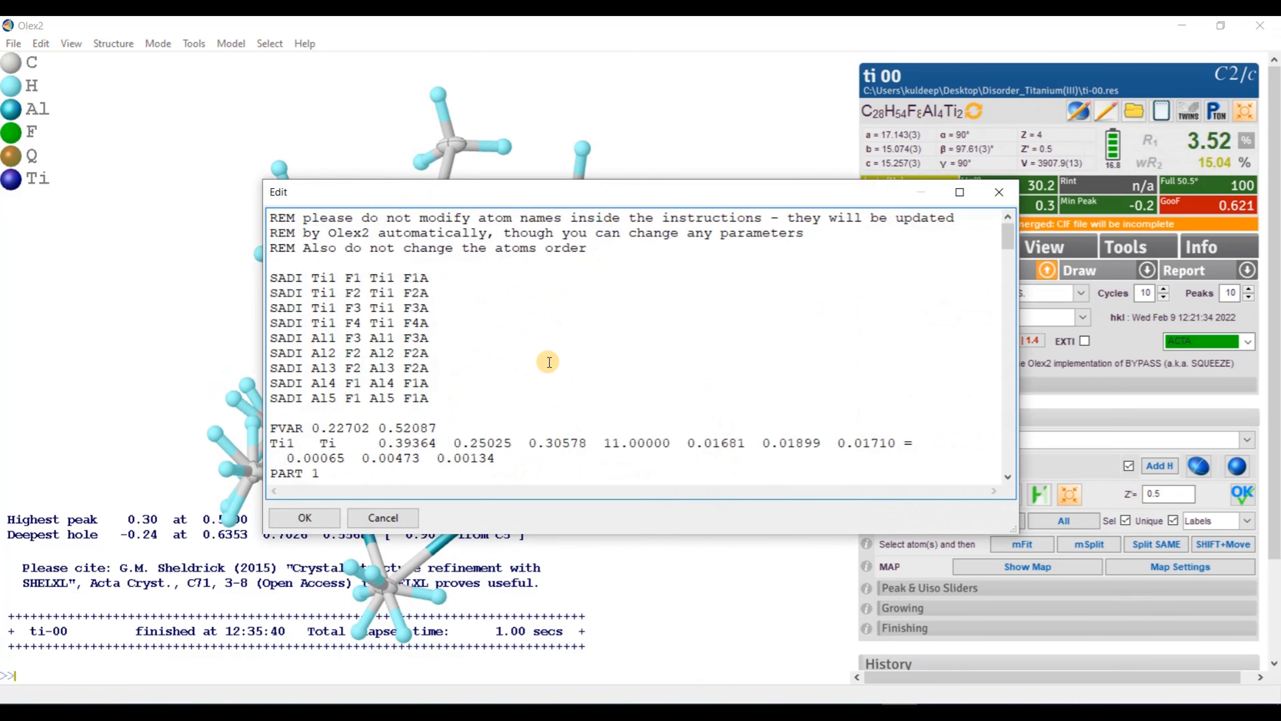
scroll(549, 362, down, 1)
drag(379, 383, 441, 379)
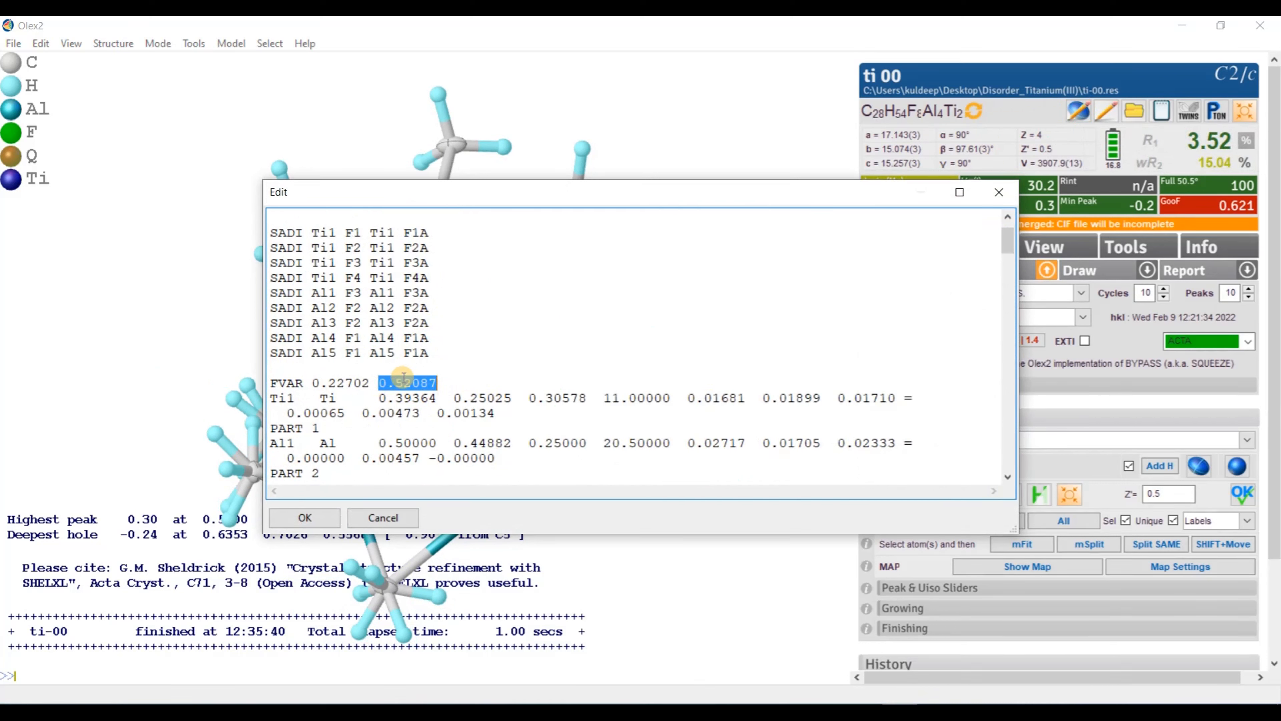
click(432, 382)
double_click(432, 382)
click(420, 382)
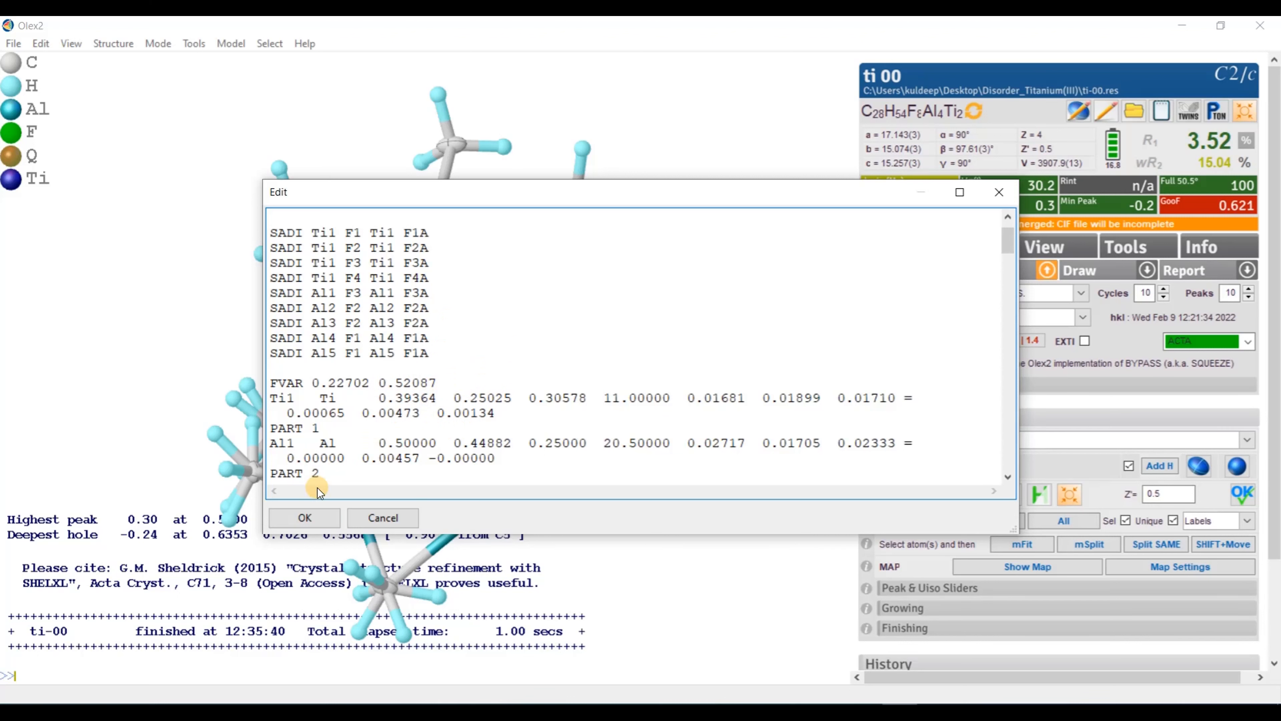
click(306, 518)
Step: Refine the structure again with ShelXL and grow it to the complete molecule
drag(535, 376, 495, 432)
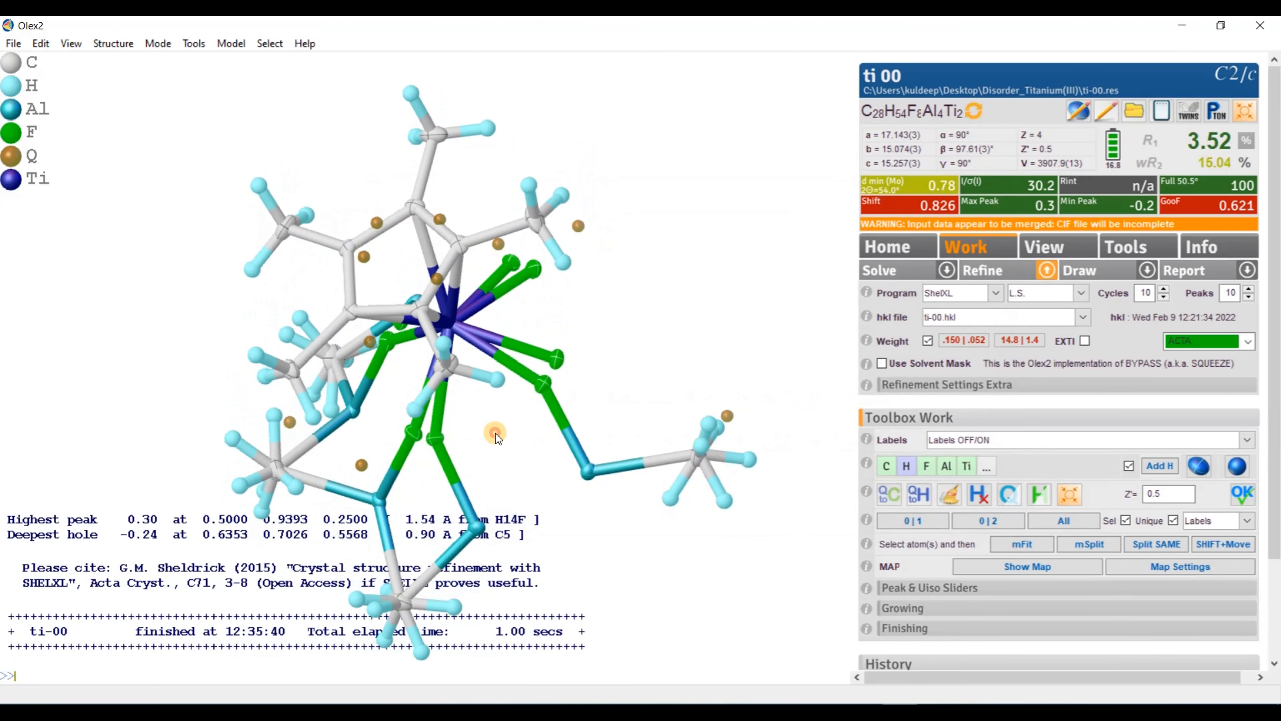
click(990, 269)
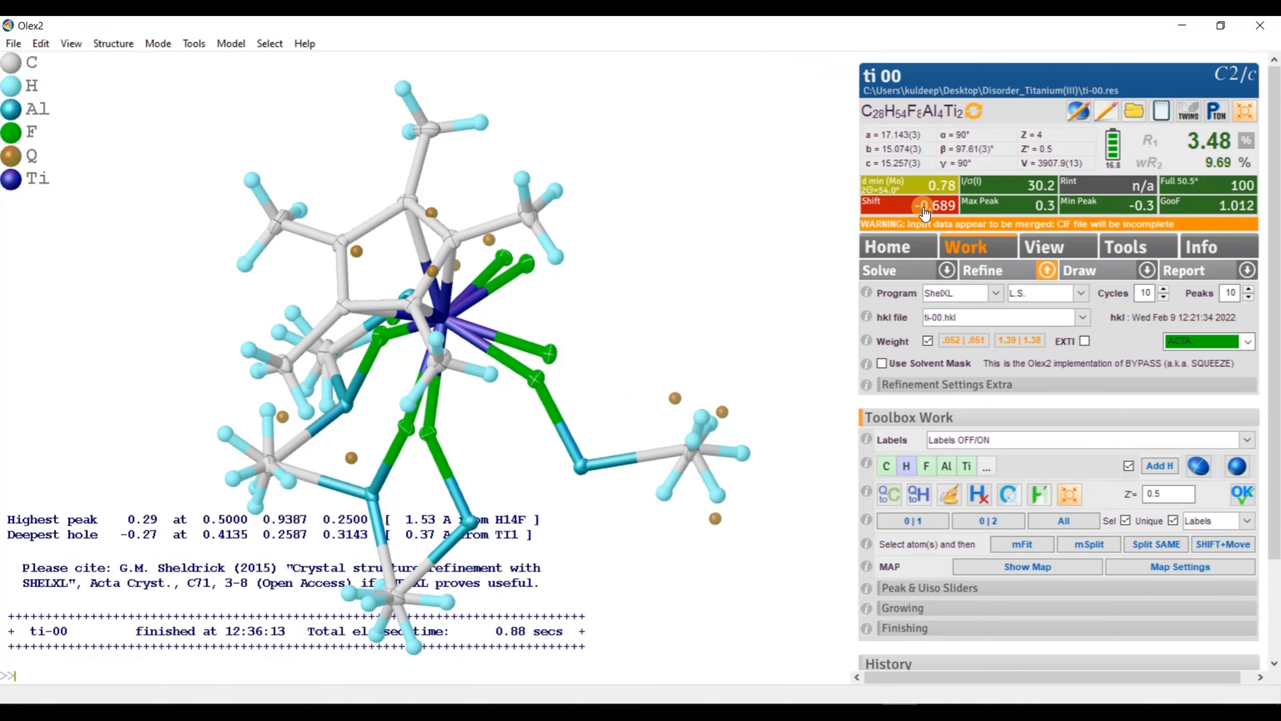
drag(653, 330, 586, 319)
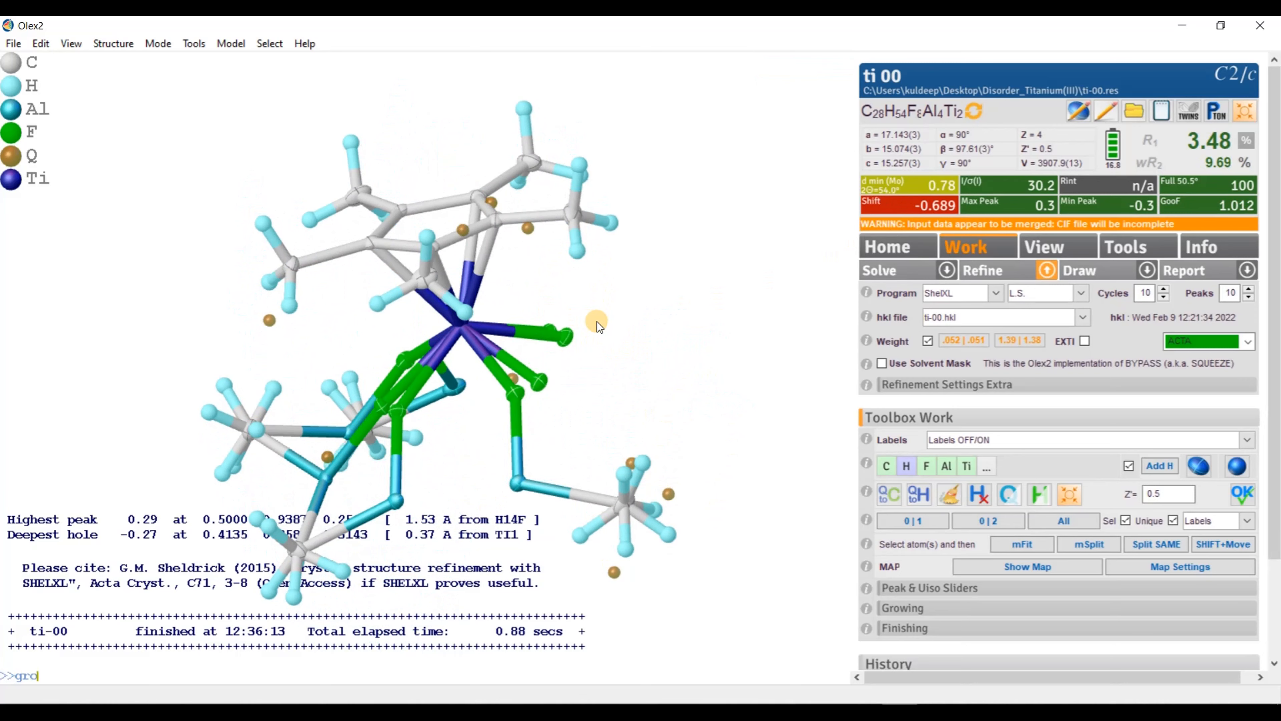
key(Return)
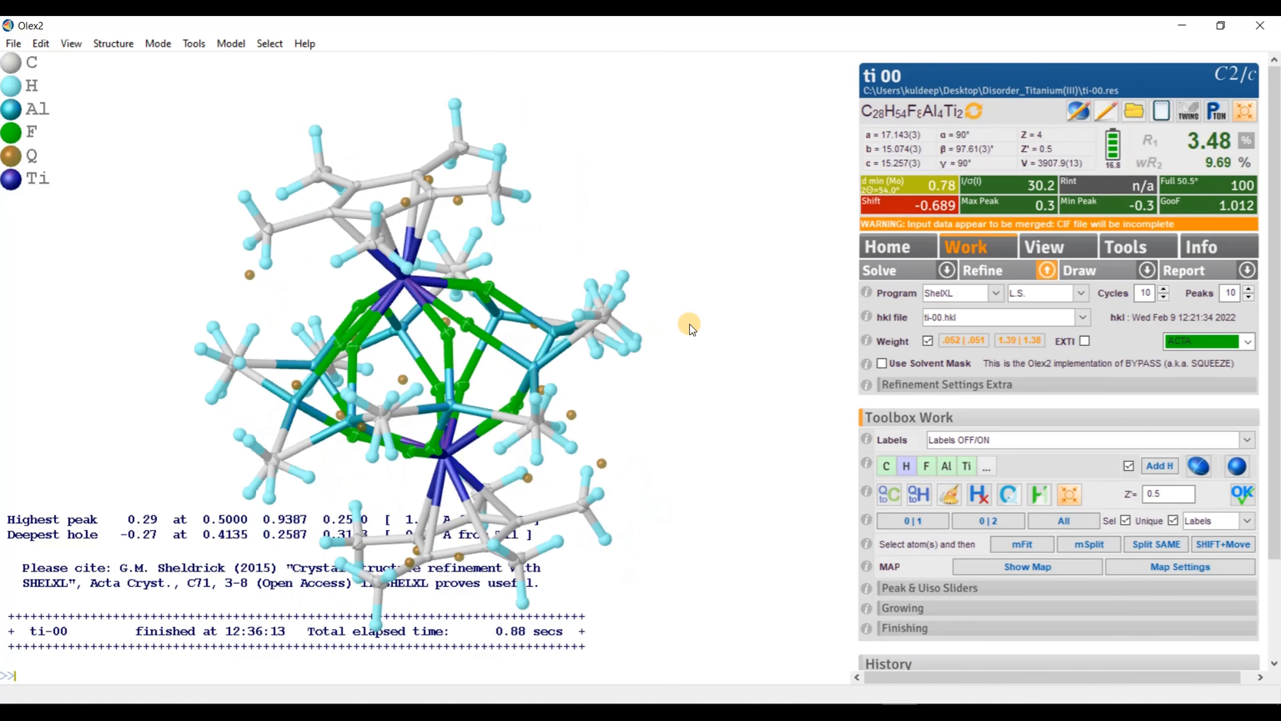
drag(689, 324, 528, 474)
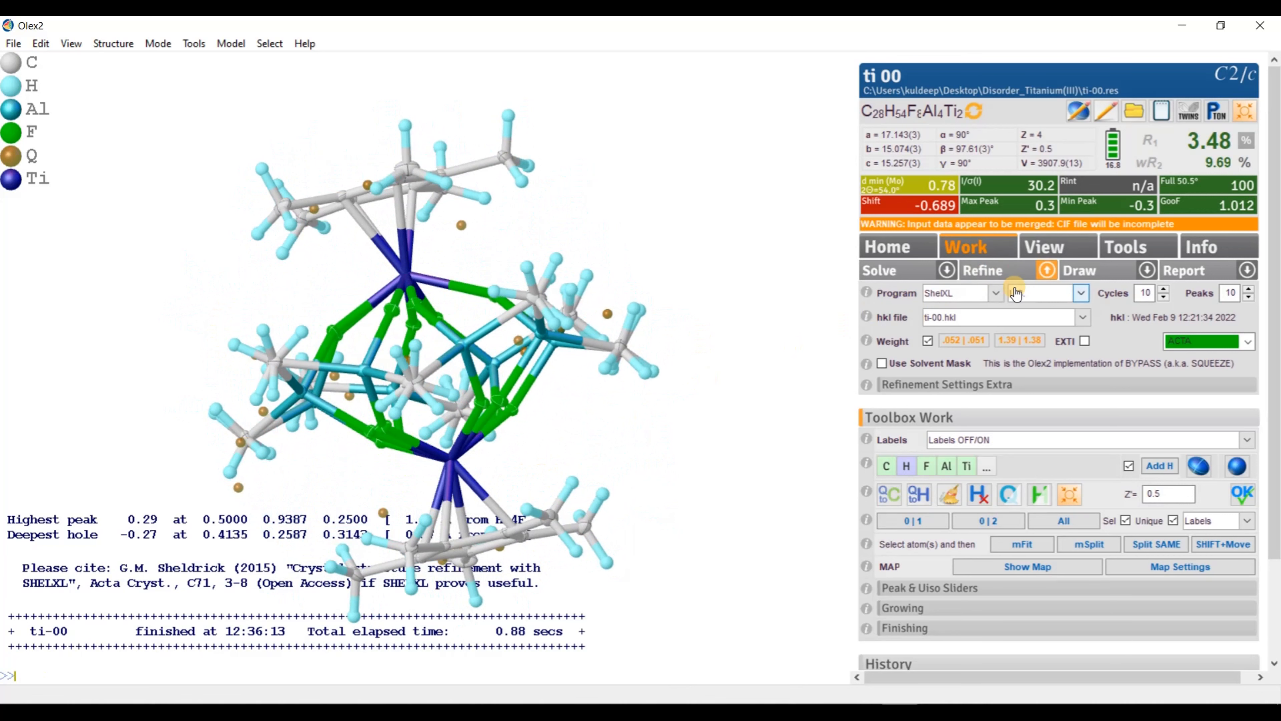
Step: Display the Fobs vs Fcalc plot, check it for outliers, and close it
click(1248, 143)
drag(428, 382, 638, 240)
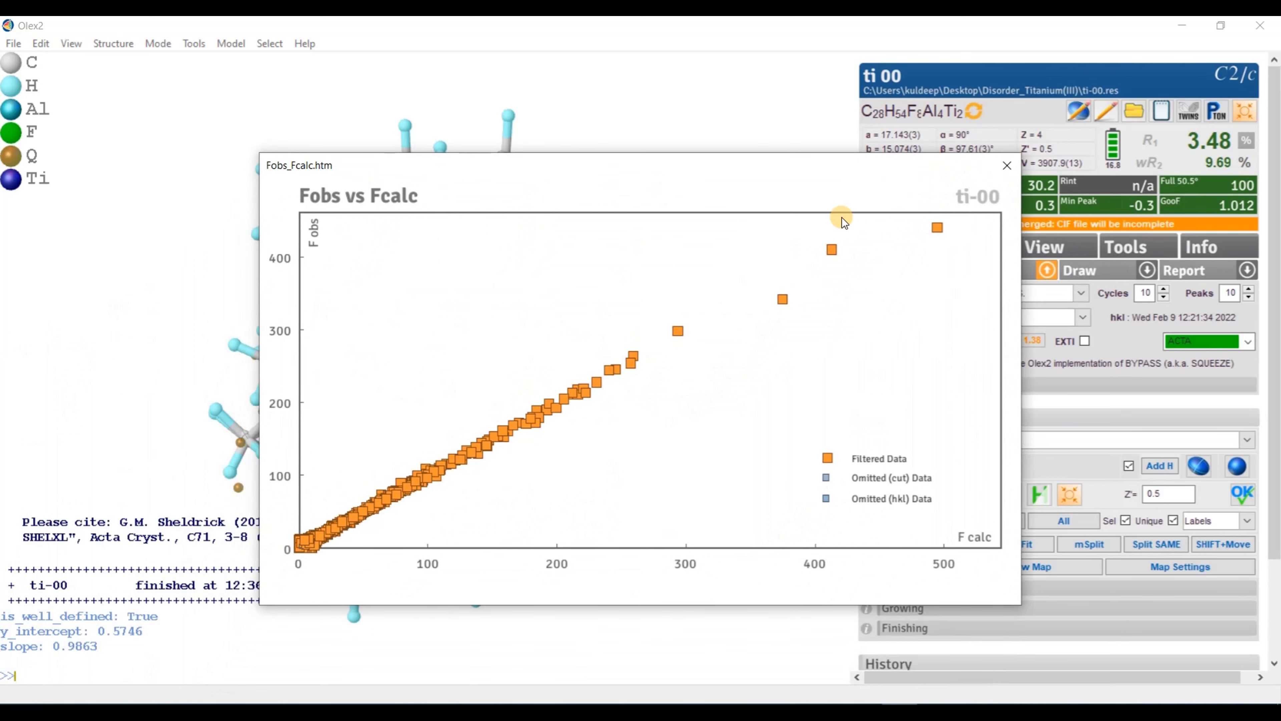
click(1007, 166)
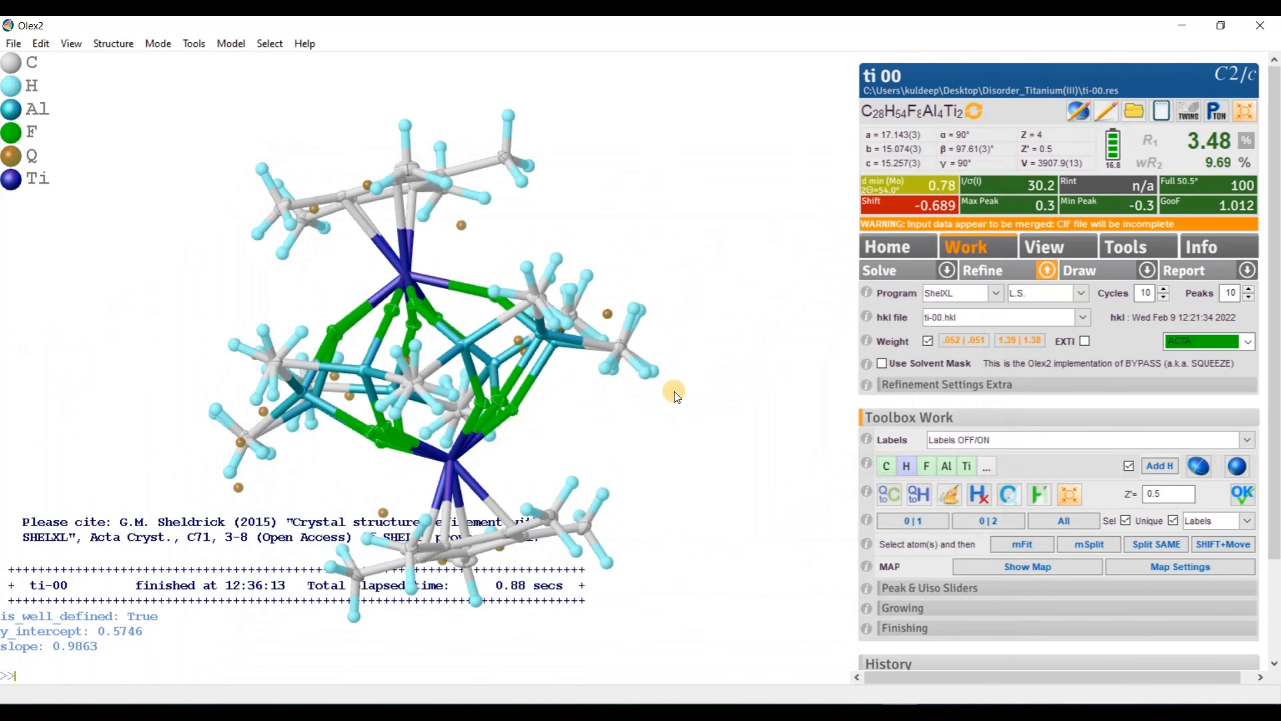
Step: Examine the disorder in the grown molecule, fuse it back to the asymmetric unit, and inspect the aluminium and fluorine positions
drag(700, 345, 840, 292)
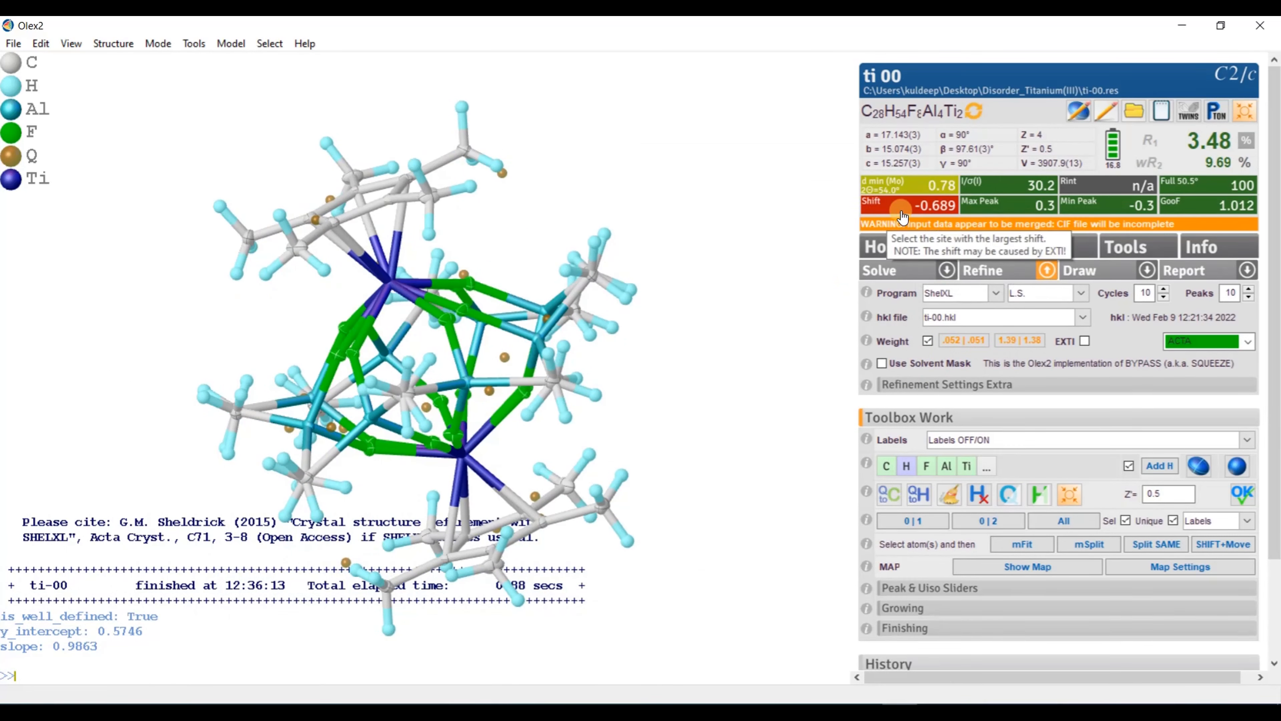
drag(654, 392, 692, 522)
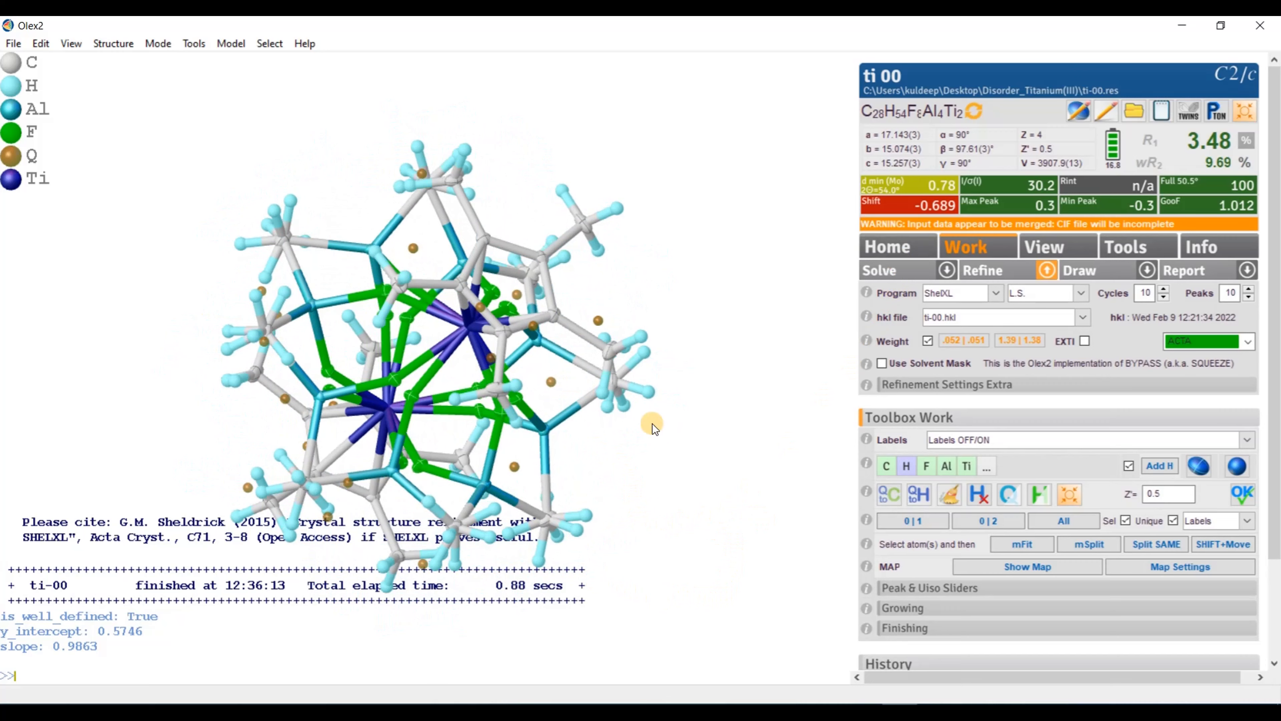
drag(652, 424, 613, 455)
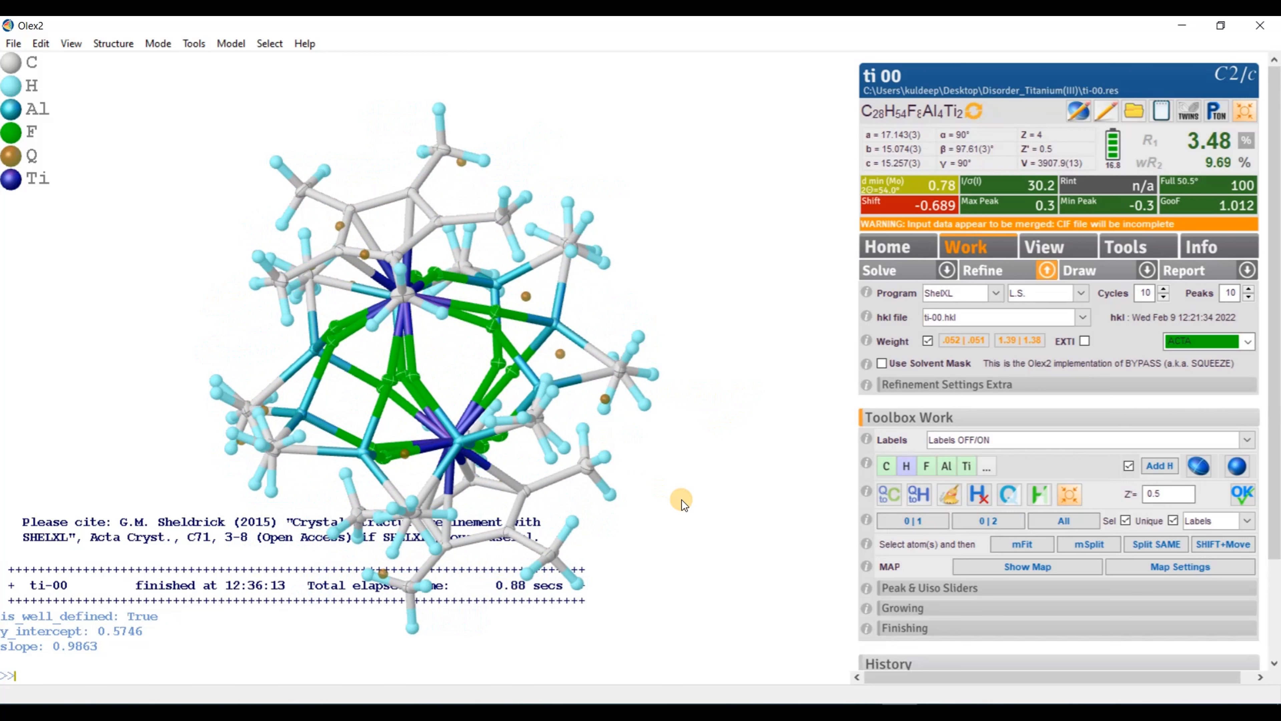
key(Return)
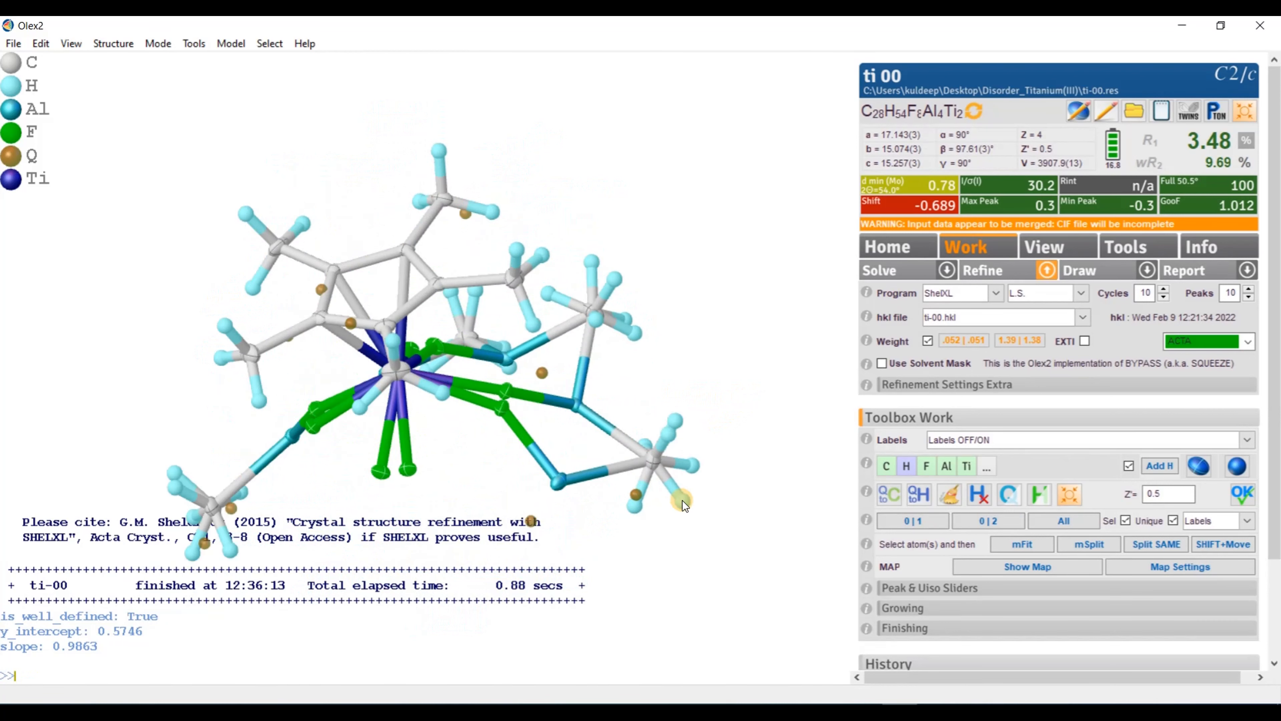
drag(526, 458, 759, 520)
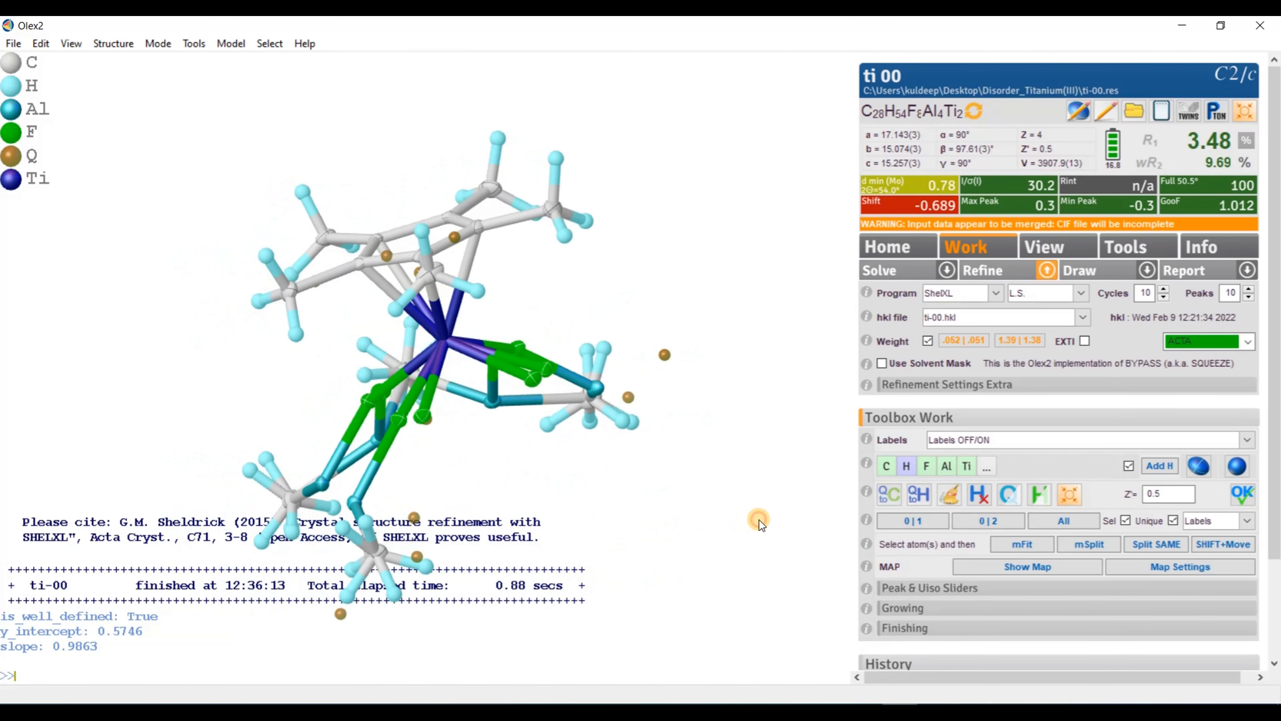
drag(747, 413, 456, 309)
drag(215, 403, 728, 302)
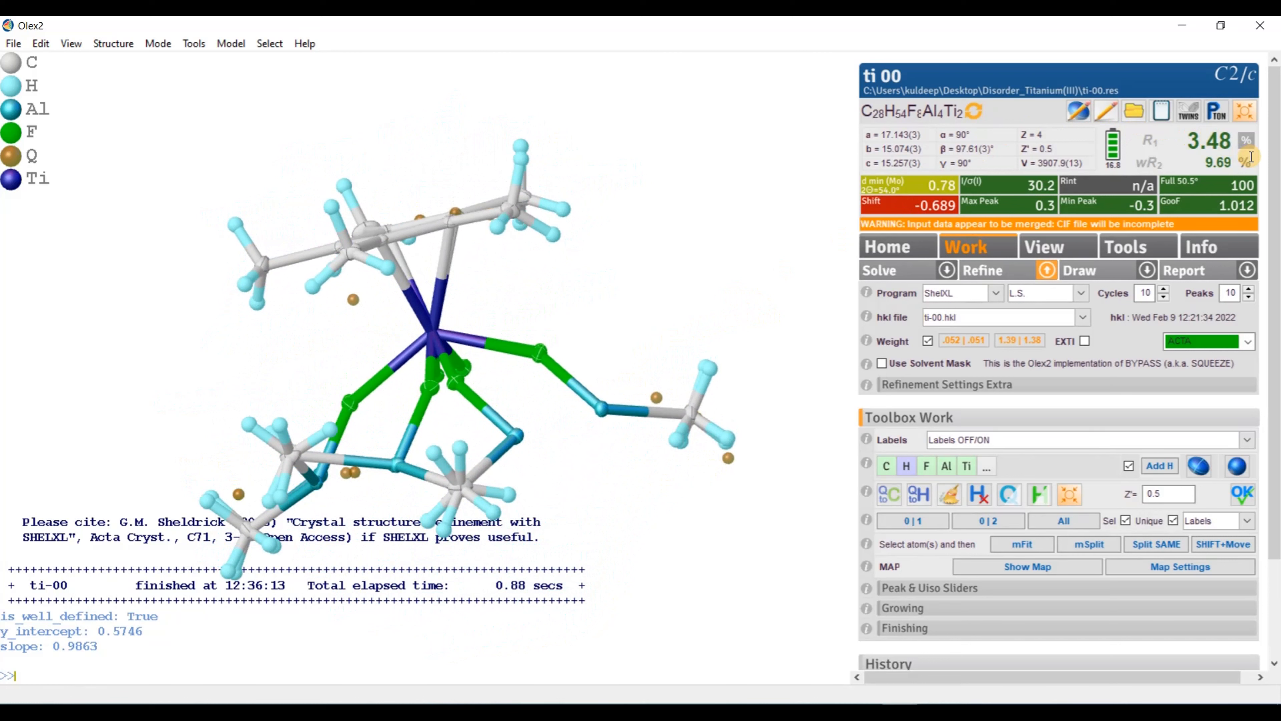
mouse_move(762, 510)
mouse_down()
mouse_move(744, 535)
mouse_move(776, 525)
mouse_up()
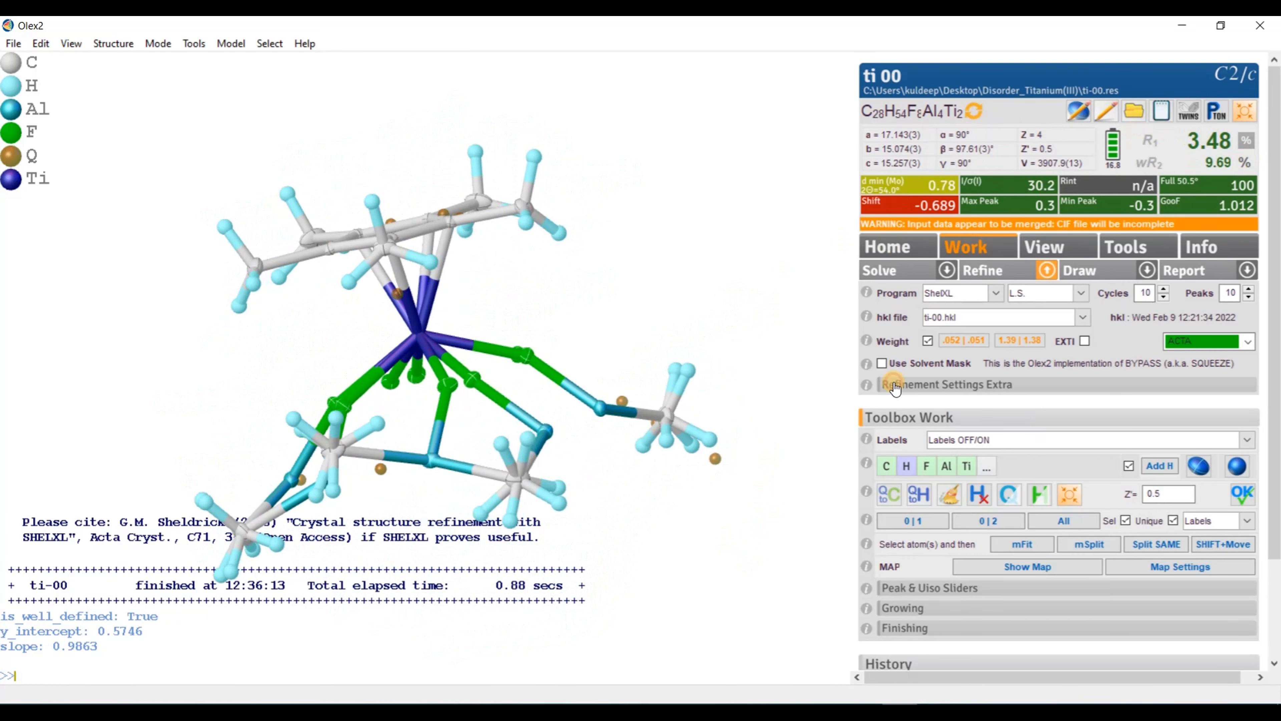
Step: Solve the structure again with ShelXT intrinsic phasing in space group Cc
click(911, 279)
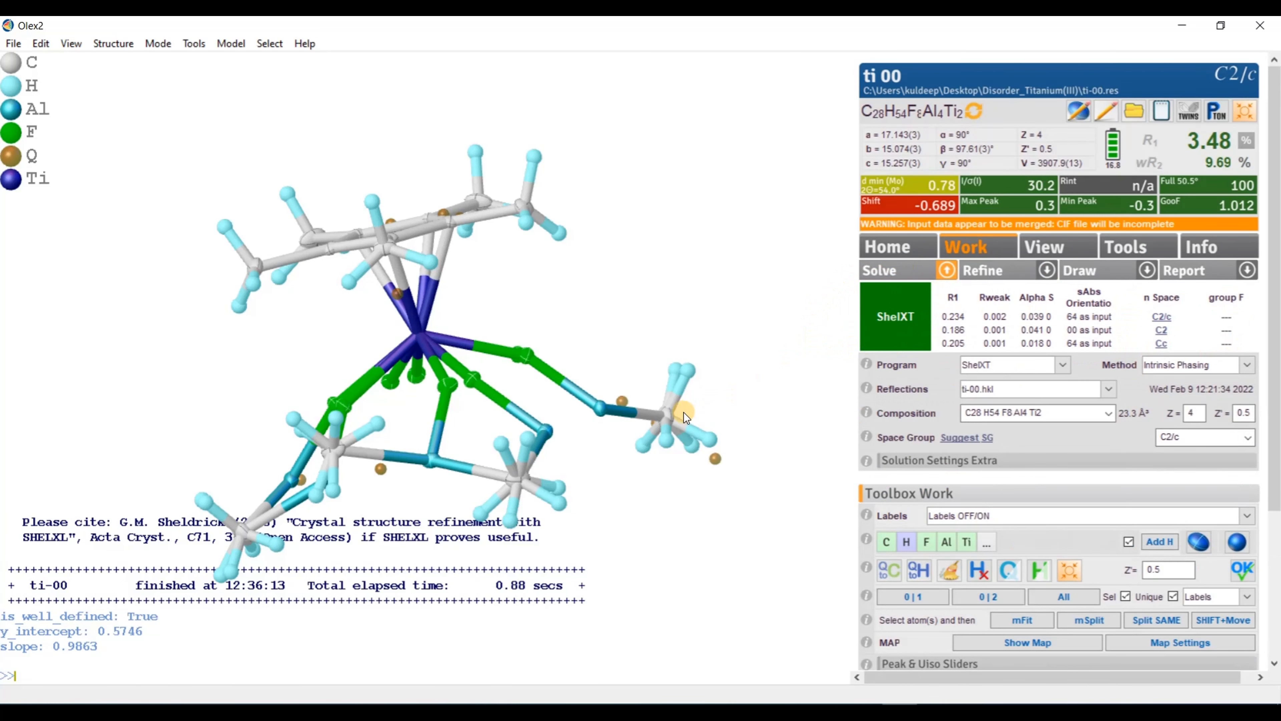
drag(608, 429, 707, 468)
click(361, 345)
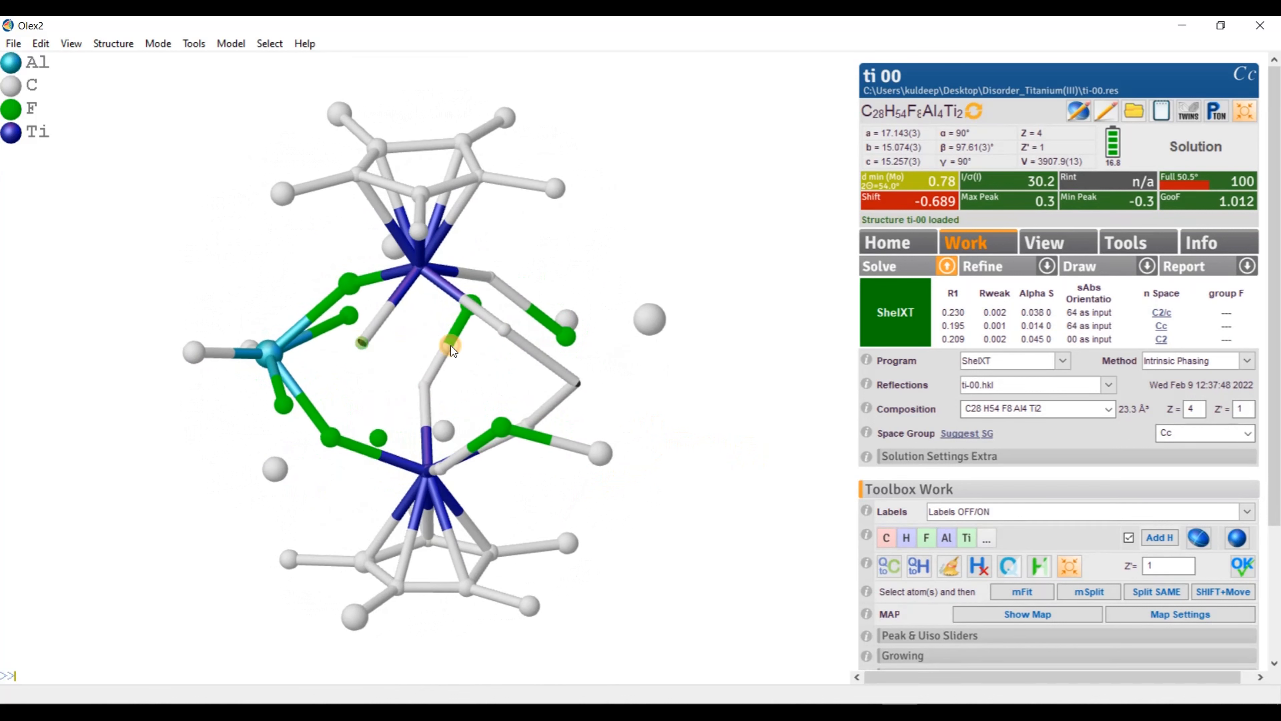
Step: Select the carbon atoms directly attached to the titanium atom with the nearby fluorine bridges and reassign them as fluorine
drag(450, 345, 511, 335)
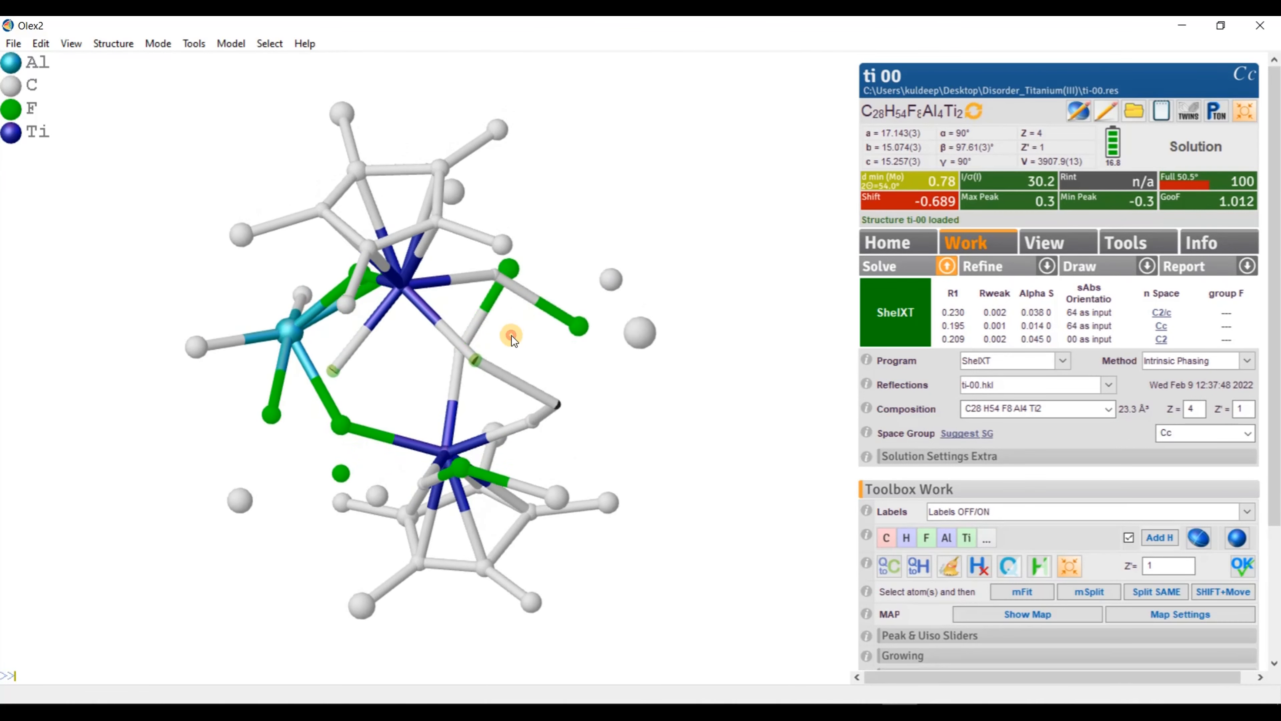
drag(491, 271, 605, 243)
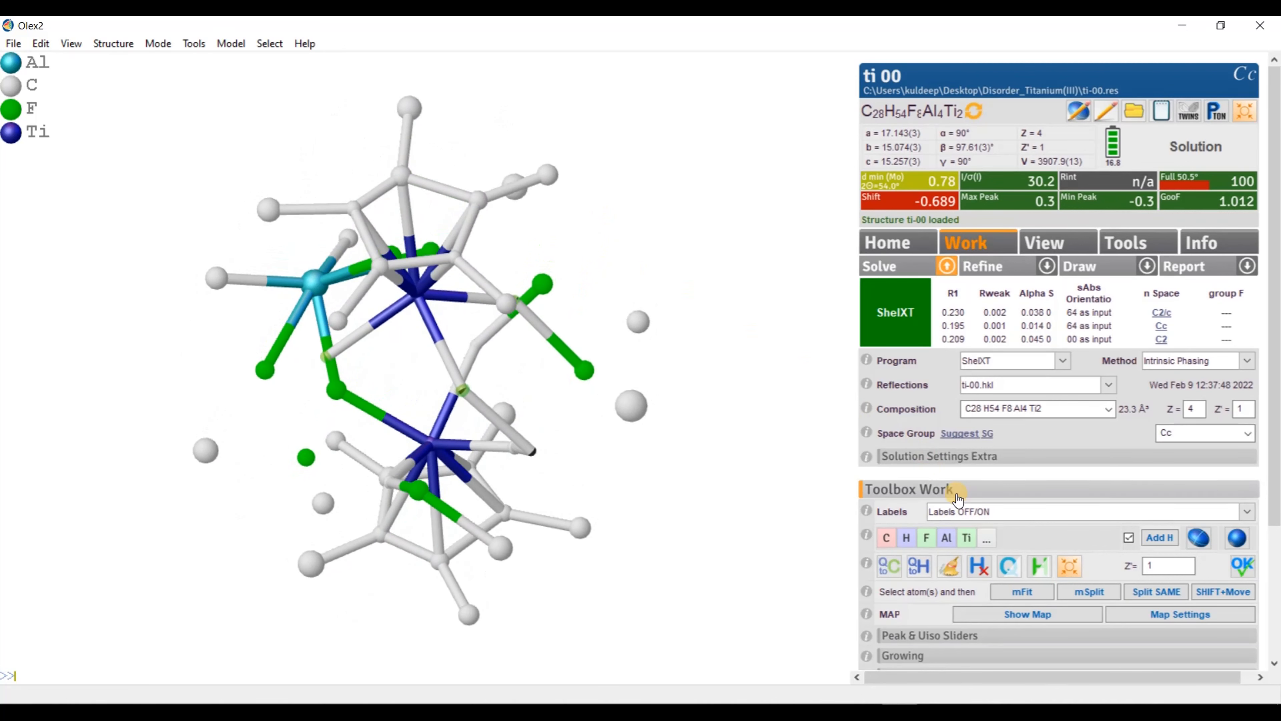
click(924, 539)
Step: Select the atoms at the aluminium positions around the titanium-fluorine core and reassign them as aluminium
drag(587, 471, 332, 427)
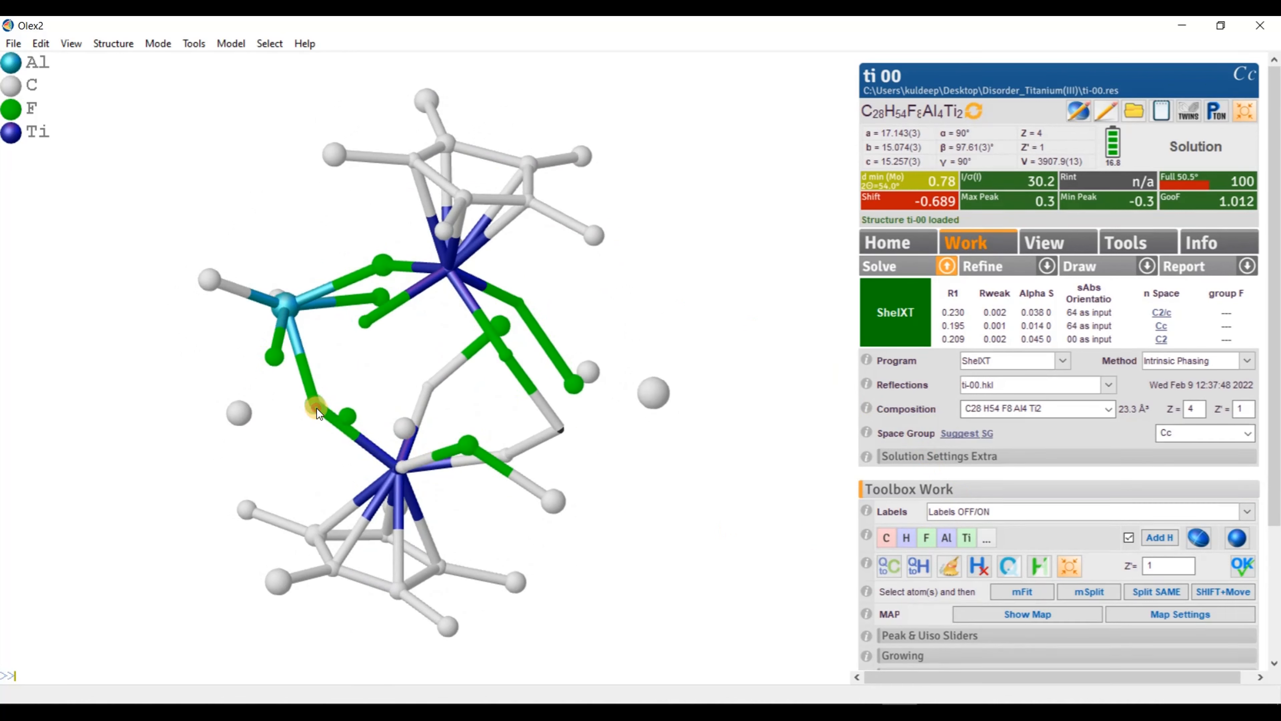
drag(428, 395, 561, 367)
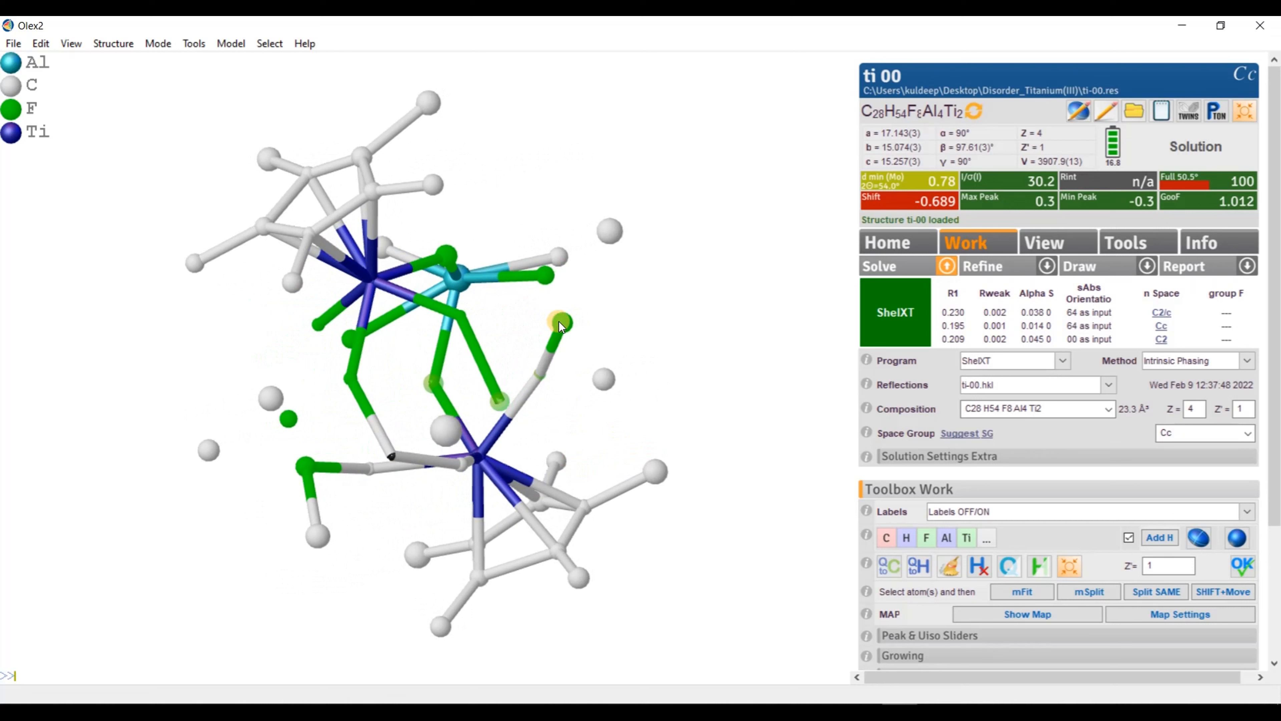
mouse_move(685, 341)
mouse_down()
mouse_move(619, 364)
mouse_move(588, 393)
mouse_move(586, 372)
mouse_move(687, 337)
mouse_move(684, 356)
mouse_up()
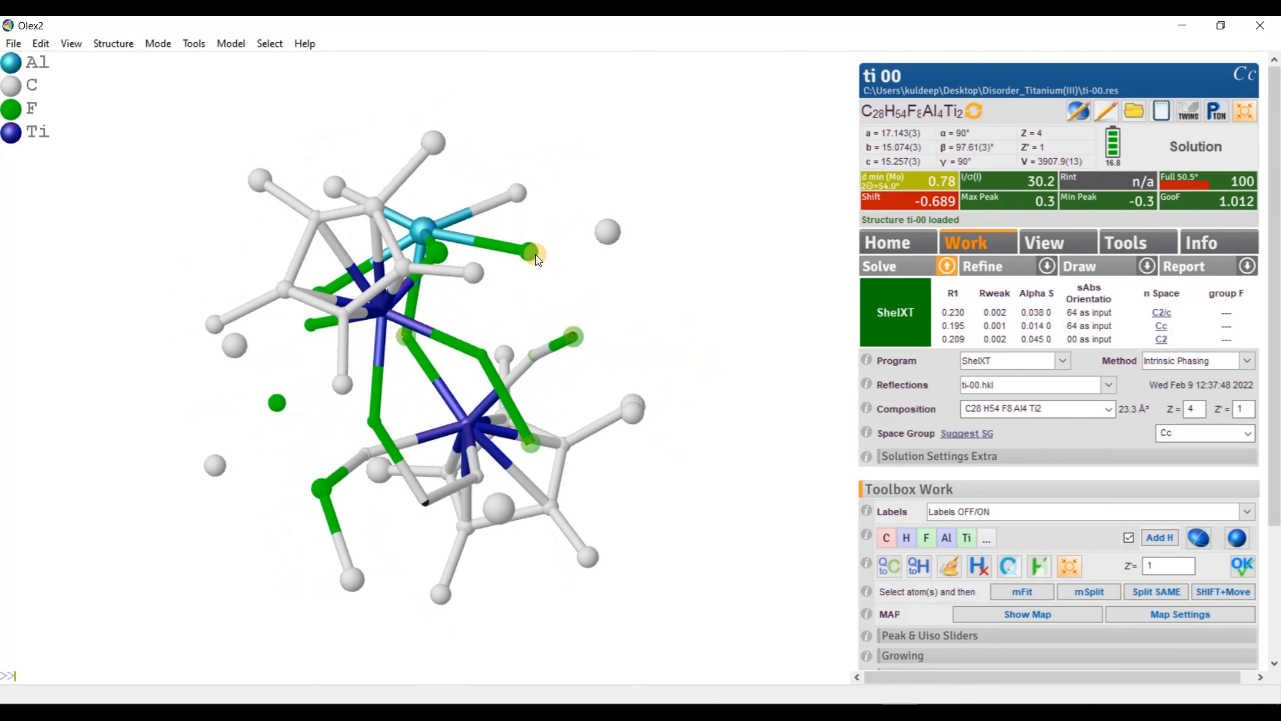
drag(536, 254, 585, 274)
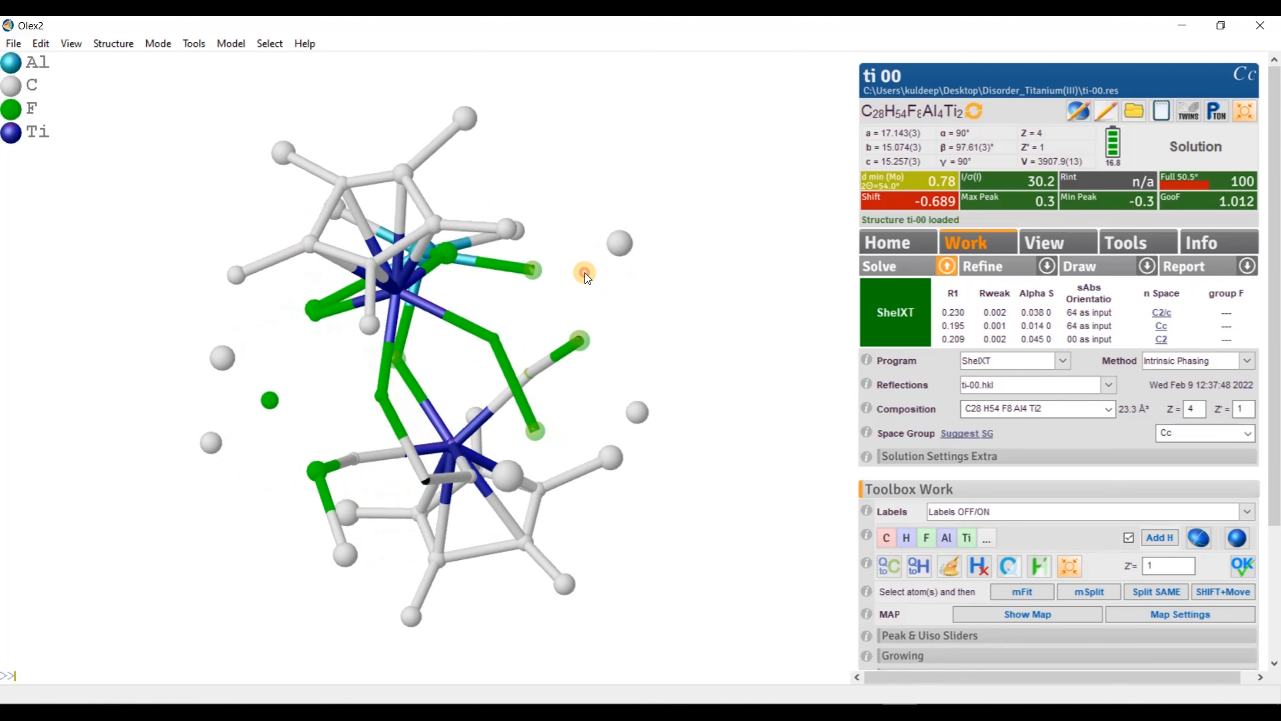
drag(463, 389, 445, 344)
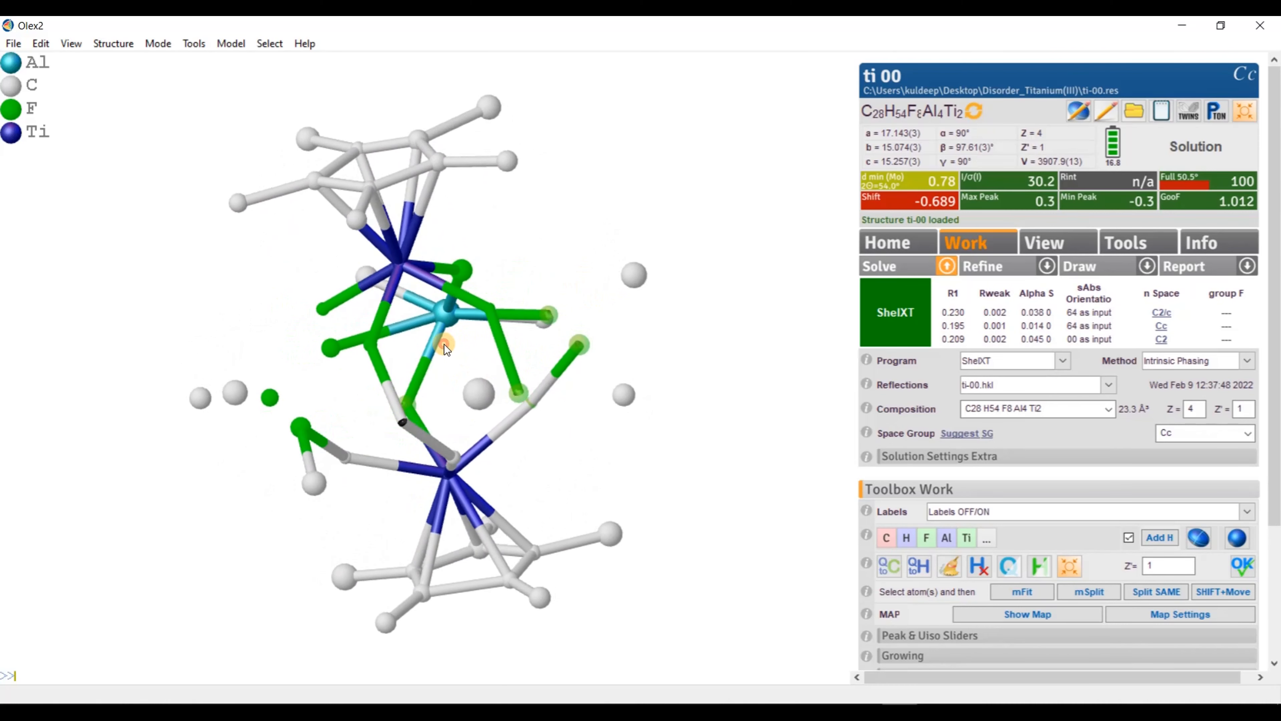
click(947, 547)
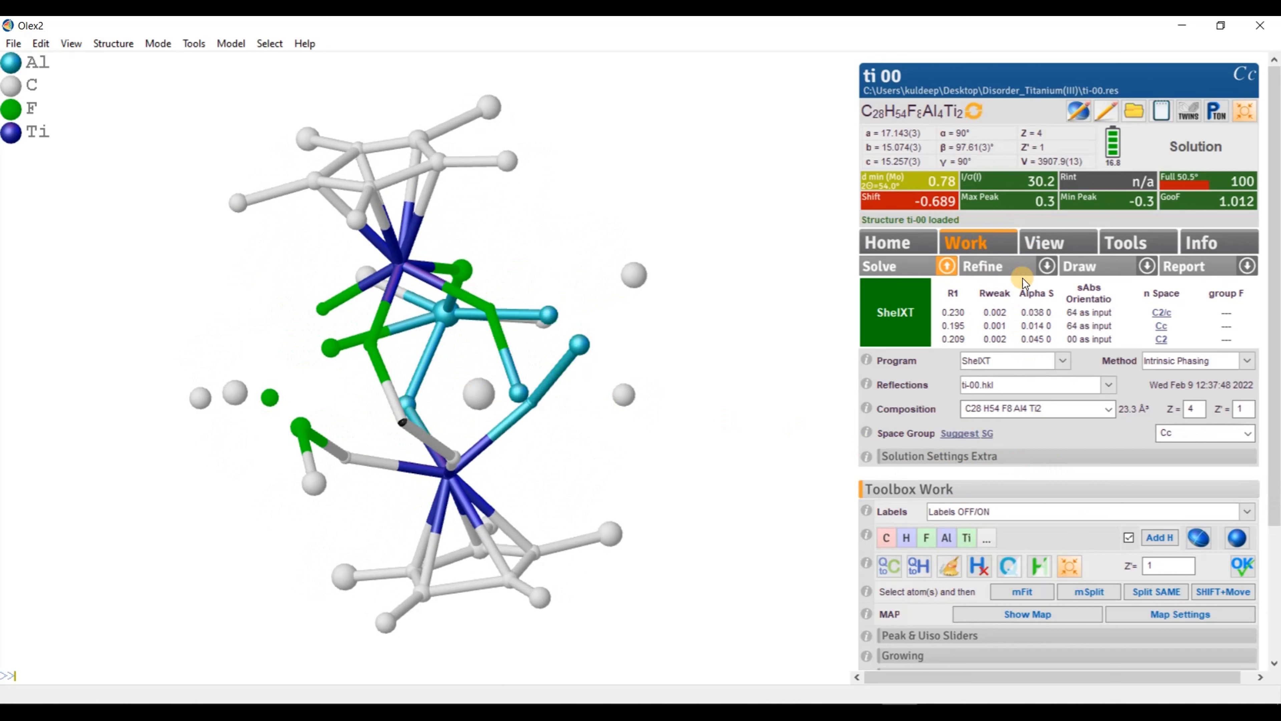
Step: Enable weight updating and ACTA, and refine the Cc solution with ShelXL
click(1043, 275)
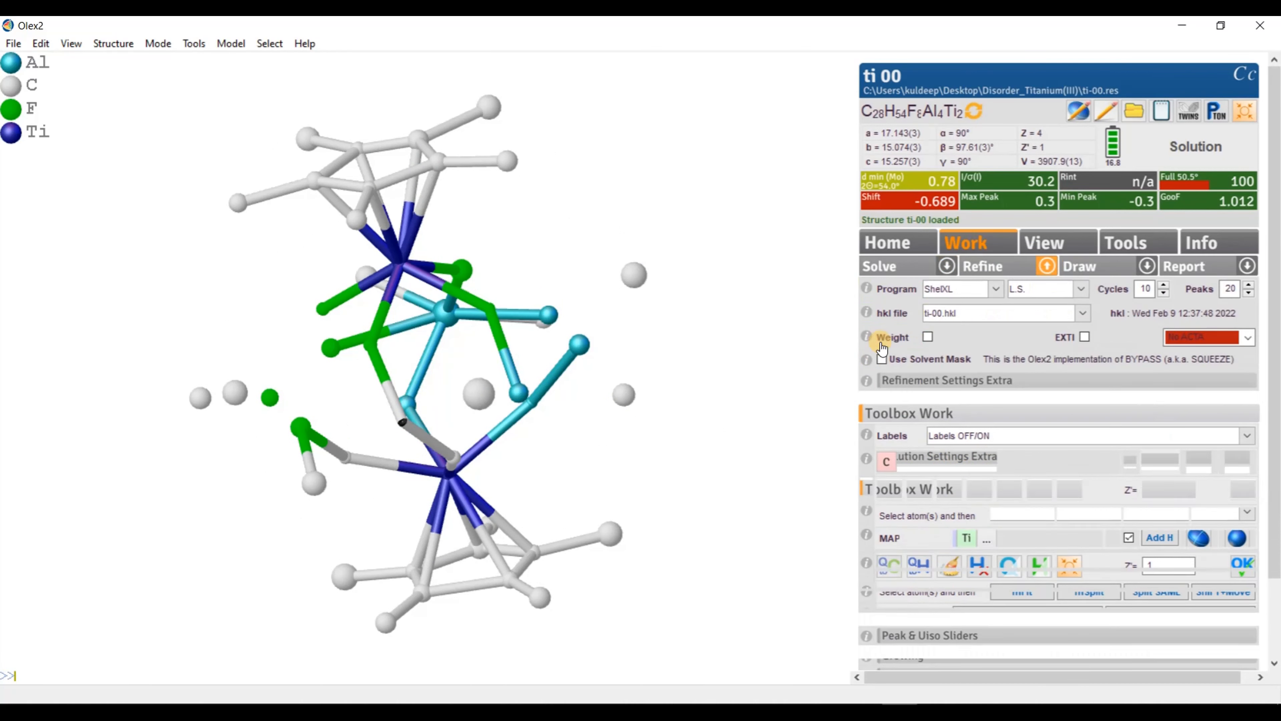
click(927, 336)
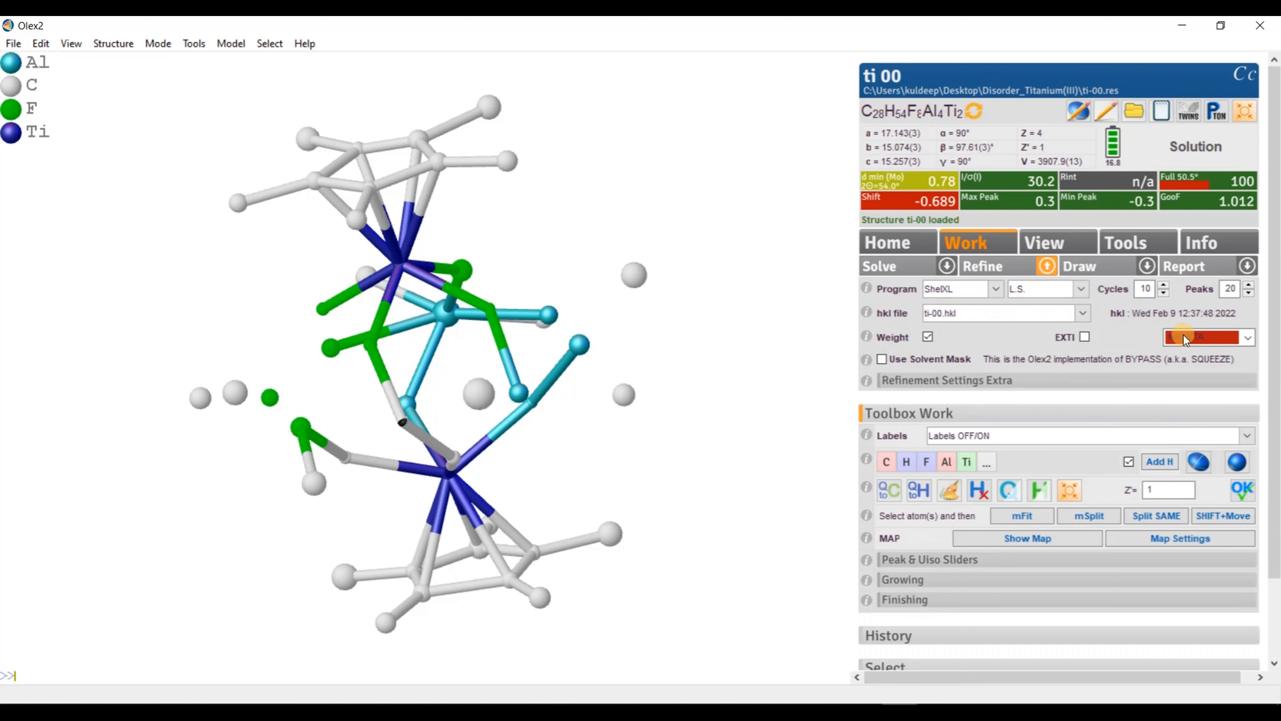
click(1245, 337)
click(1191, 376)
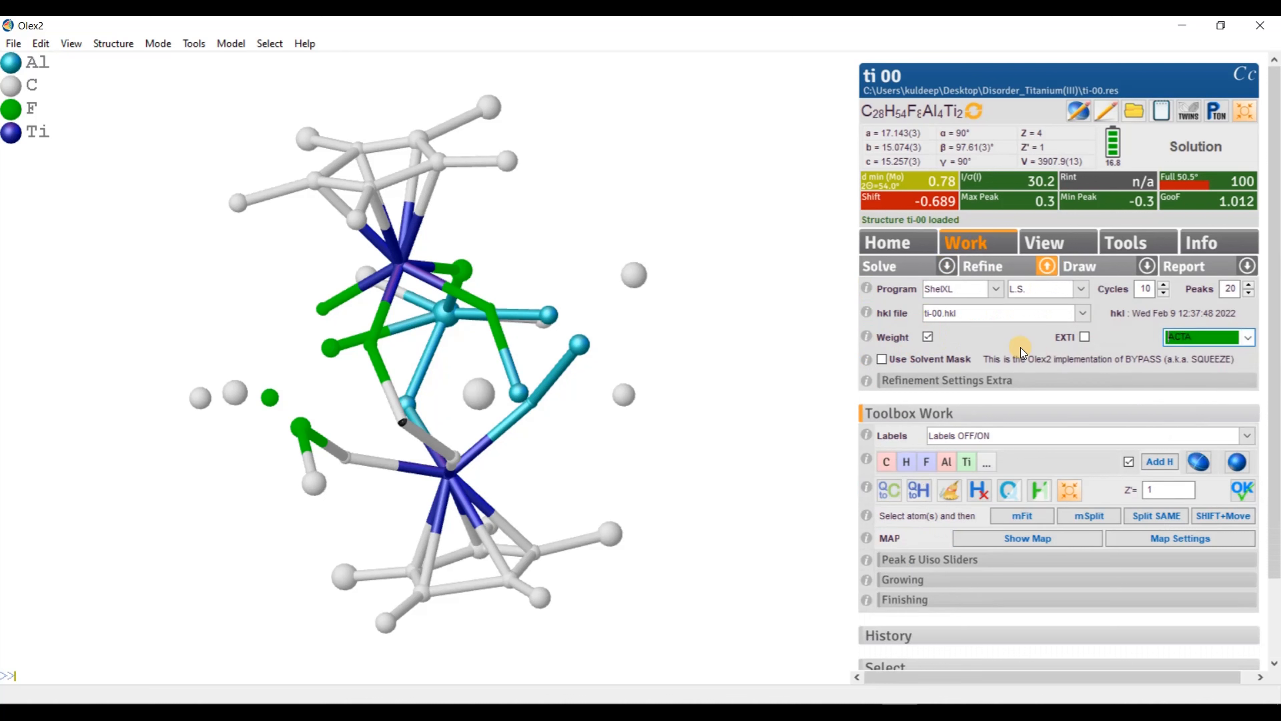
click(980, 273)
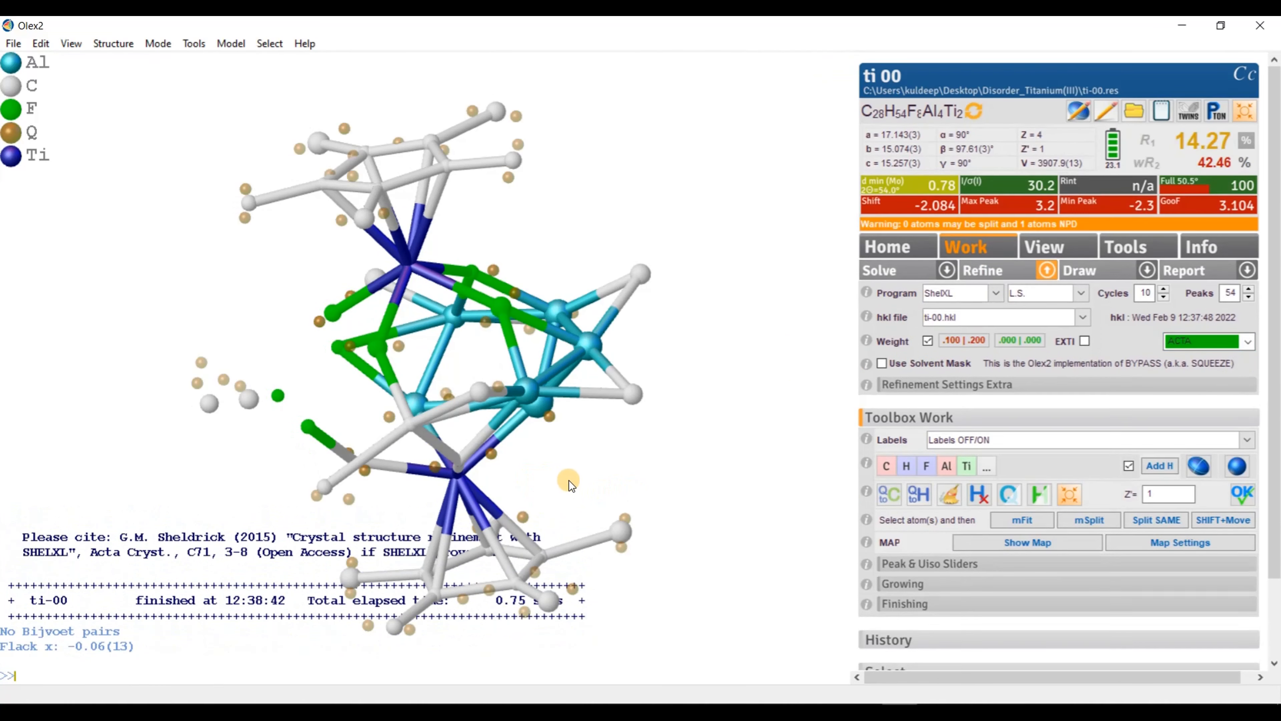
Step: Select the two wrongly assigned aluminium atoms bonded to one titanium atom and reassign them as fluorine
drag(541, 481, 529, 368)
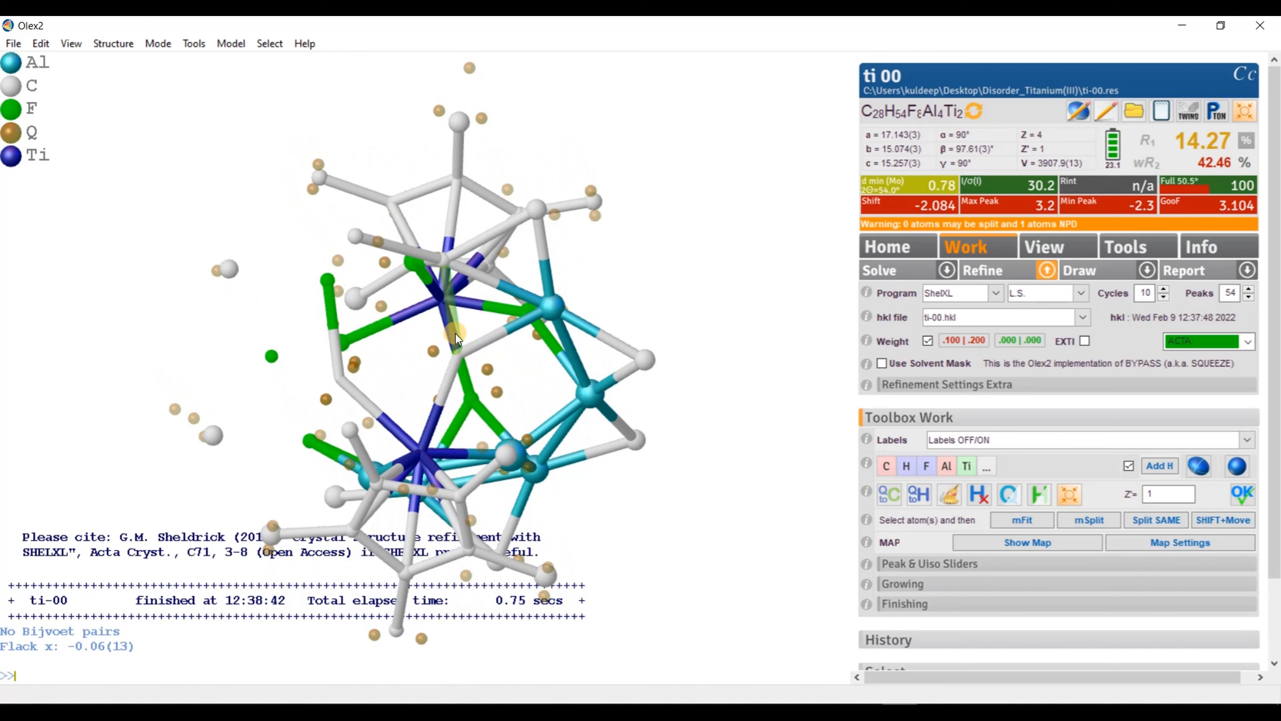
drag(455, 334, 510, 363)
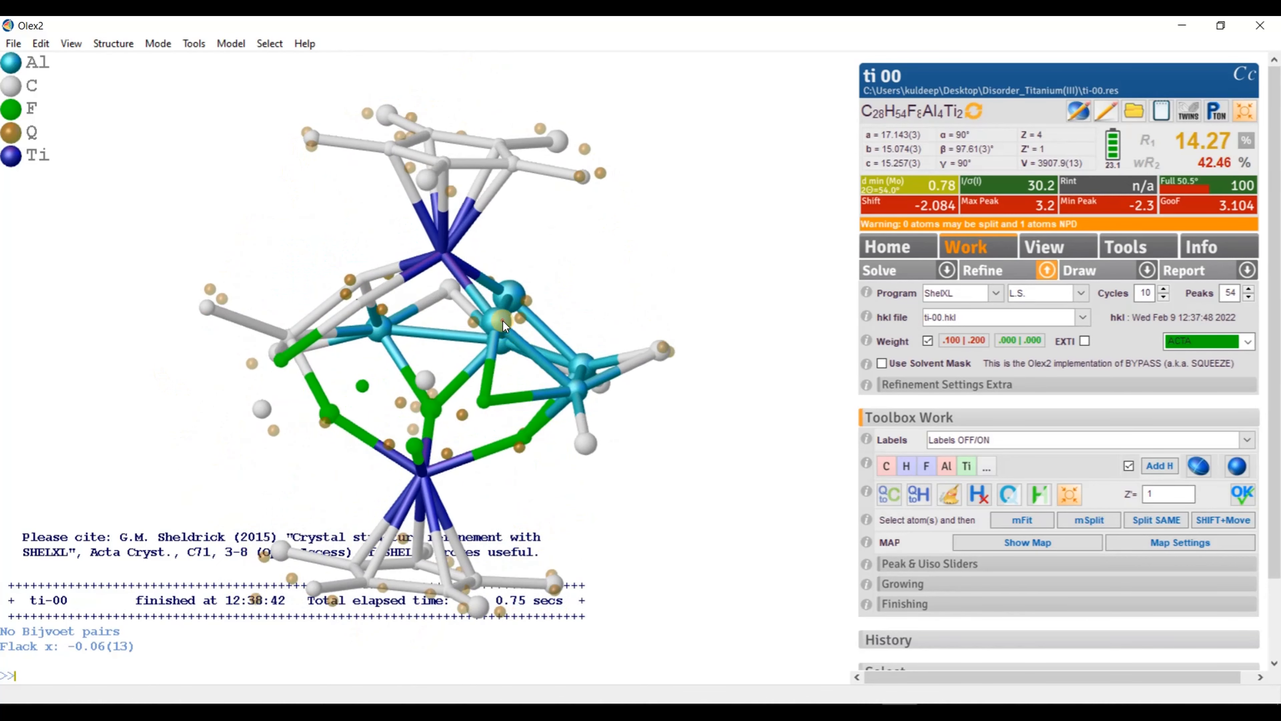
drag(586, 318, 637, 366)
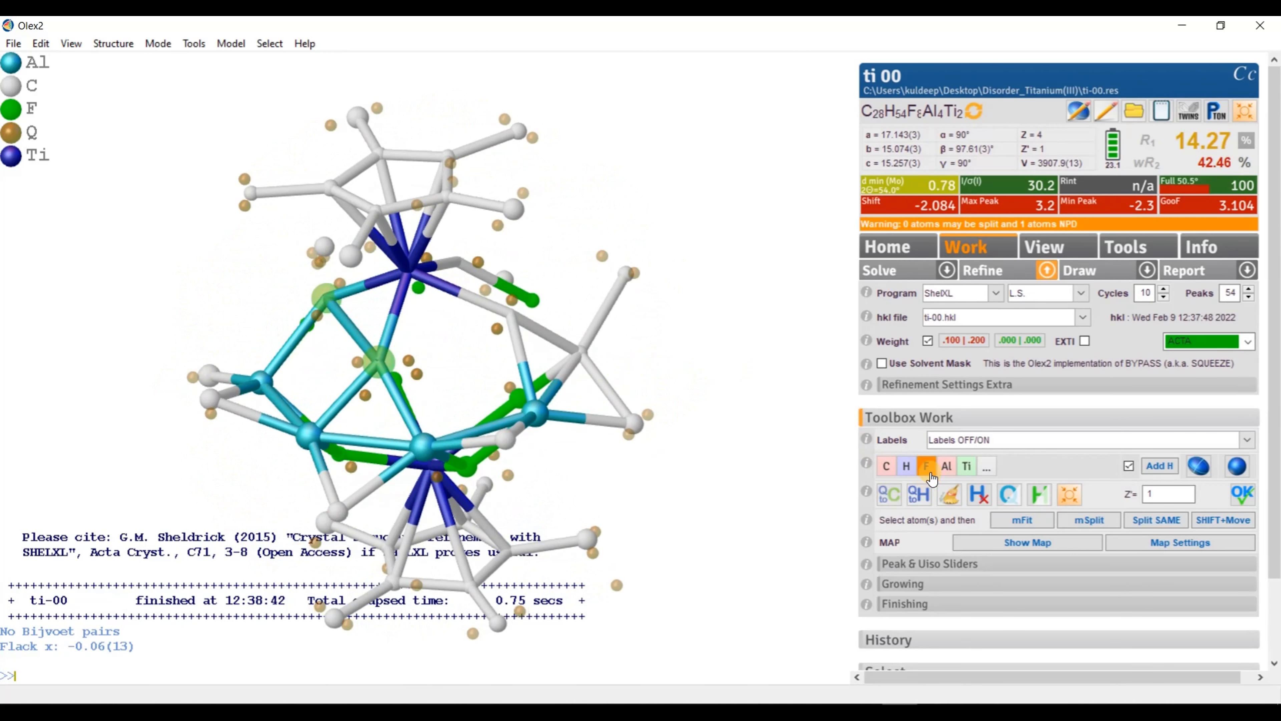
drag(686, 403, 576, 369)
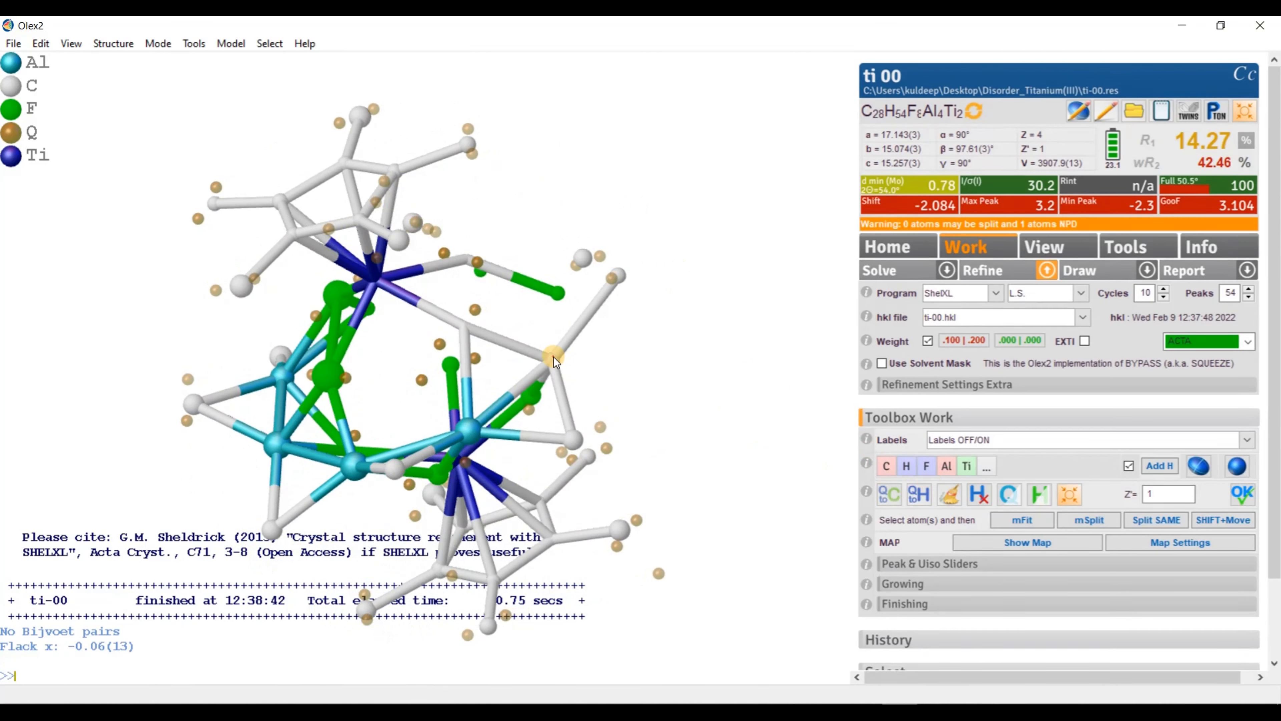
Step: Reassign the isolated fluorine atom beside the titanium-fluorine core as aluminium, and refine the structure with ShelXL
drag(792, 451, 713, 474)
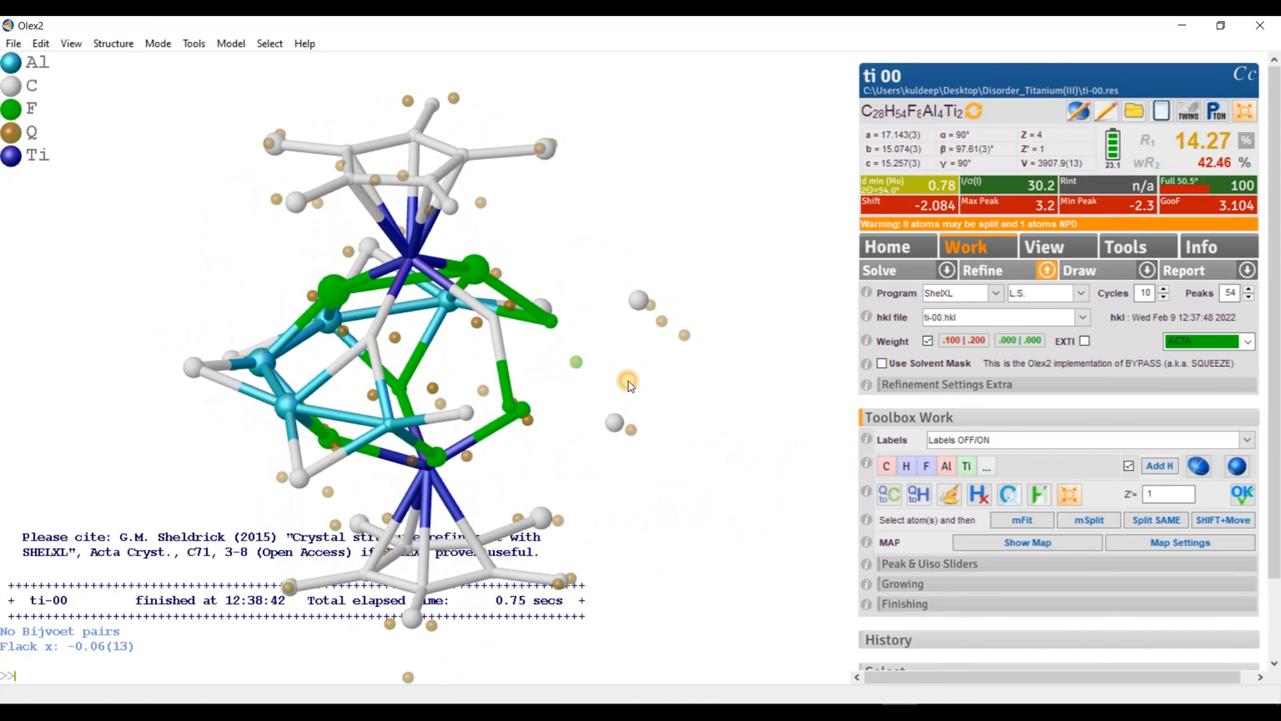
drag(732, 473, 638, 525)
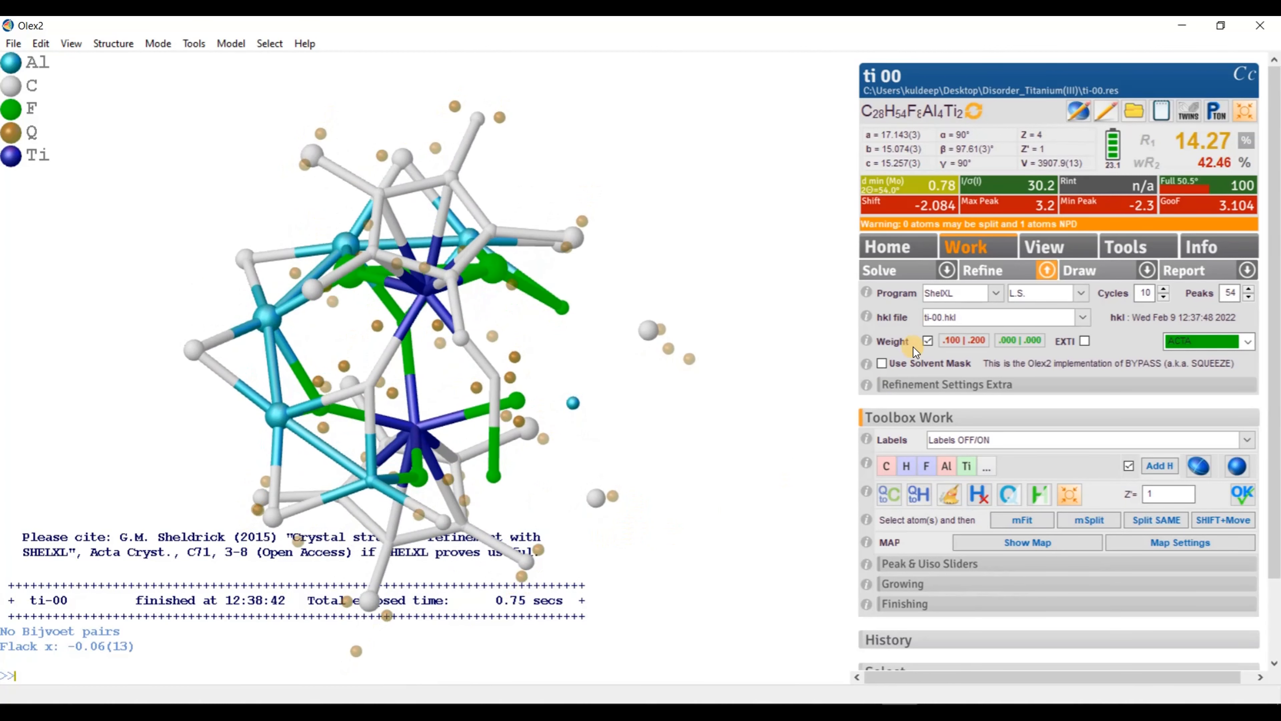
click(982, 270)
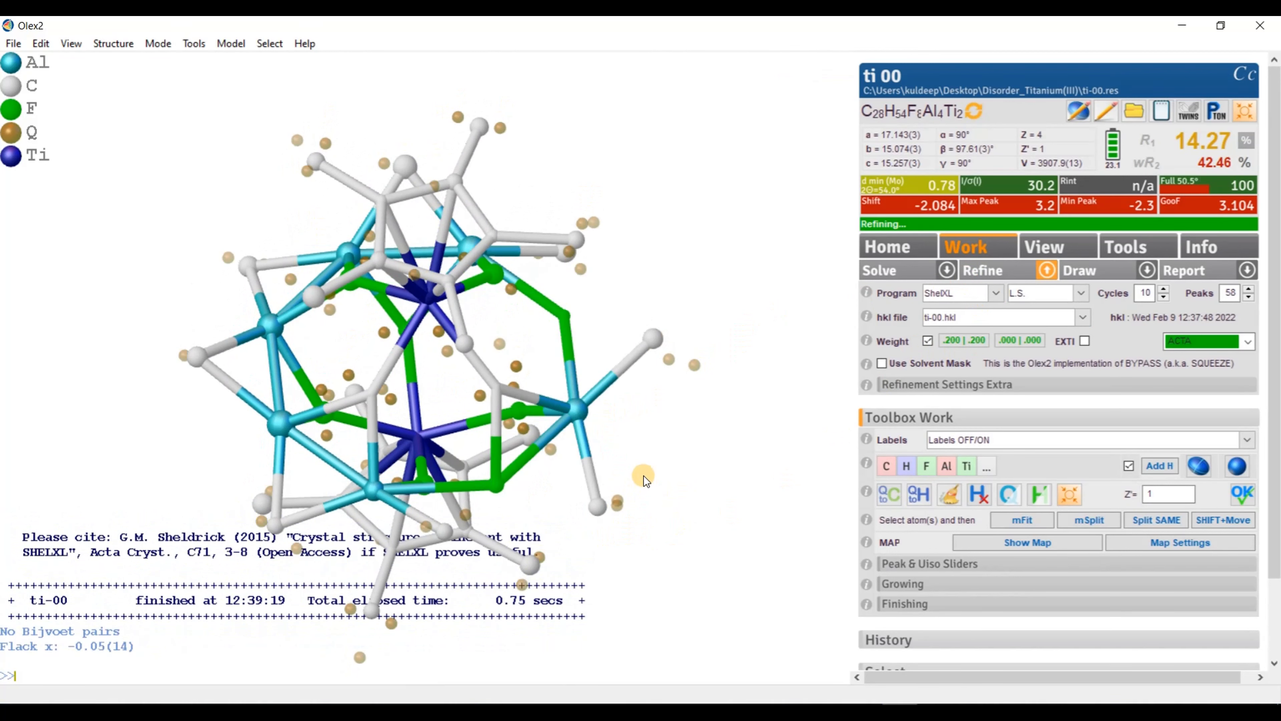
Step: Select the two fluorine atoms sitting at aluminium positions in the outer ring and reassign them as aluminium
drag(671, 505, 474, 477)
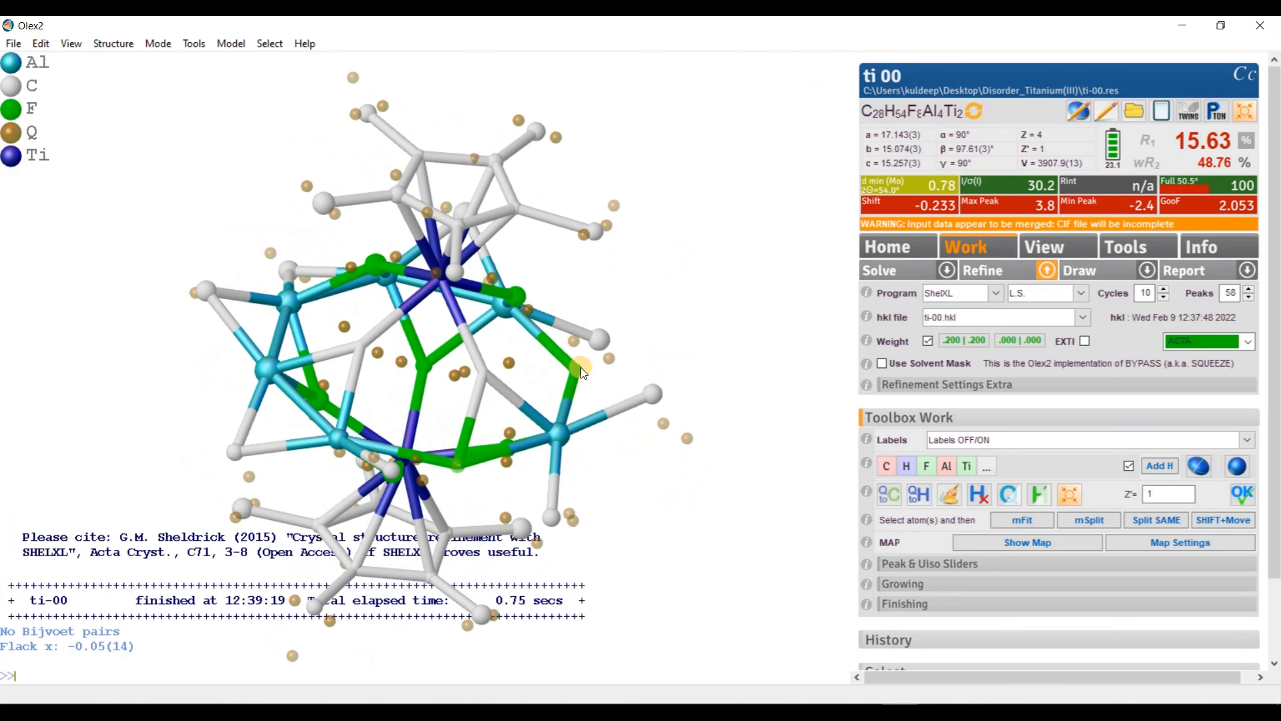
drag(691, 321, 672, 374)
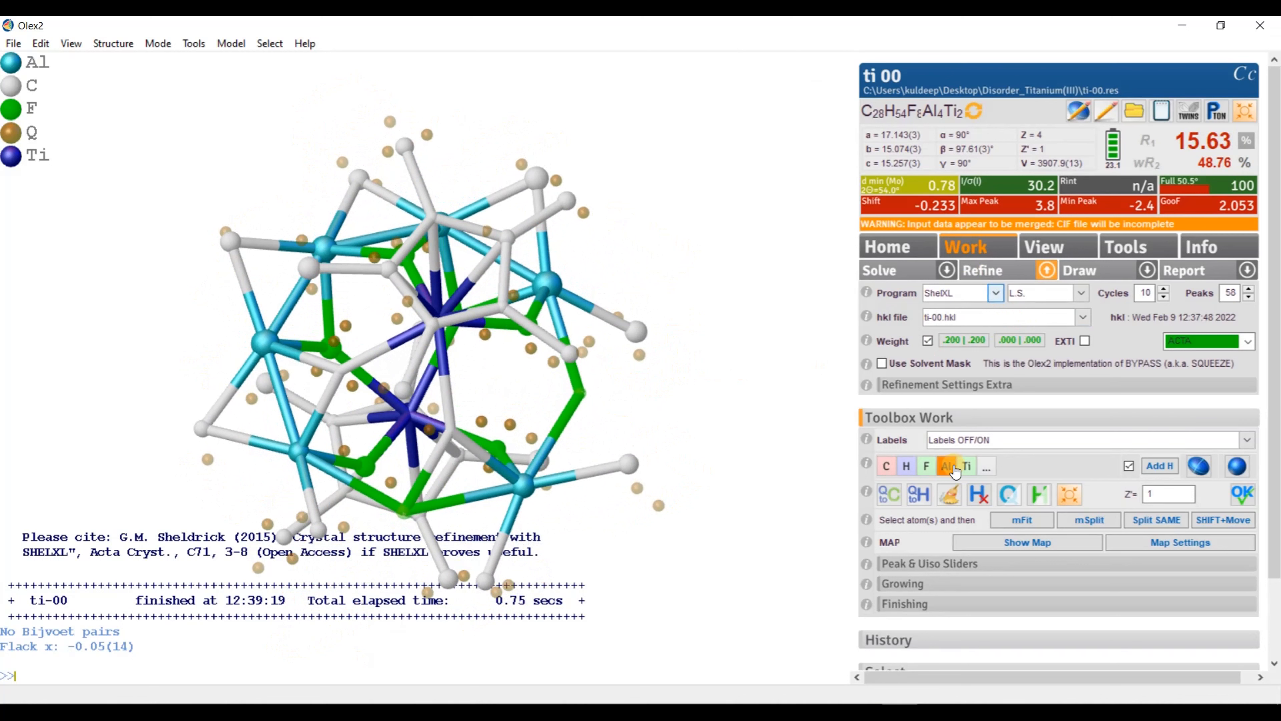
drag(697, 463, 770, 433)
drag(460, 386, 482, 403)
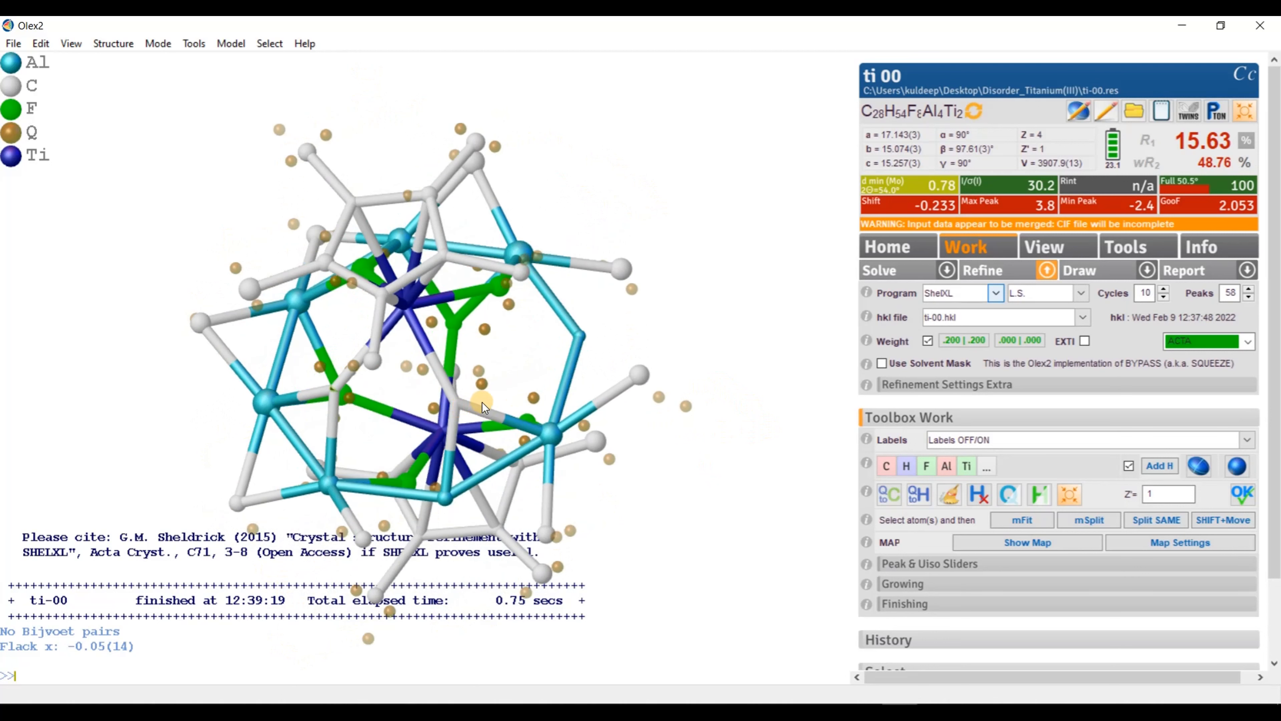
Step: Reassign one carbon atom bridging titanium and the aluminium ring as fluorine, and refine the structure
click(458, 402)
drag(767, 476, 655, 409)
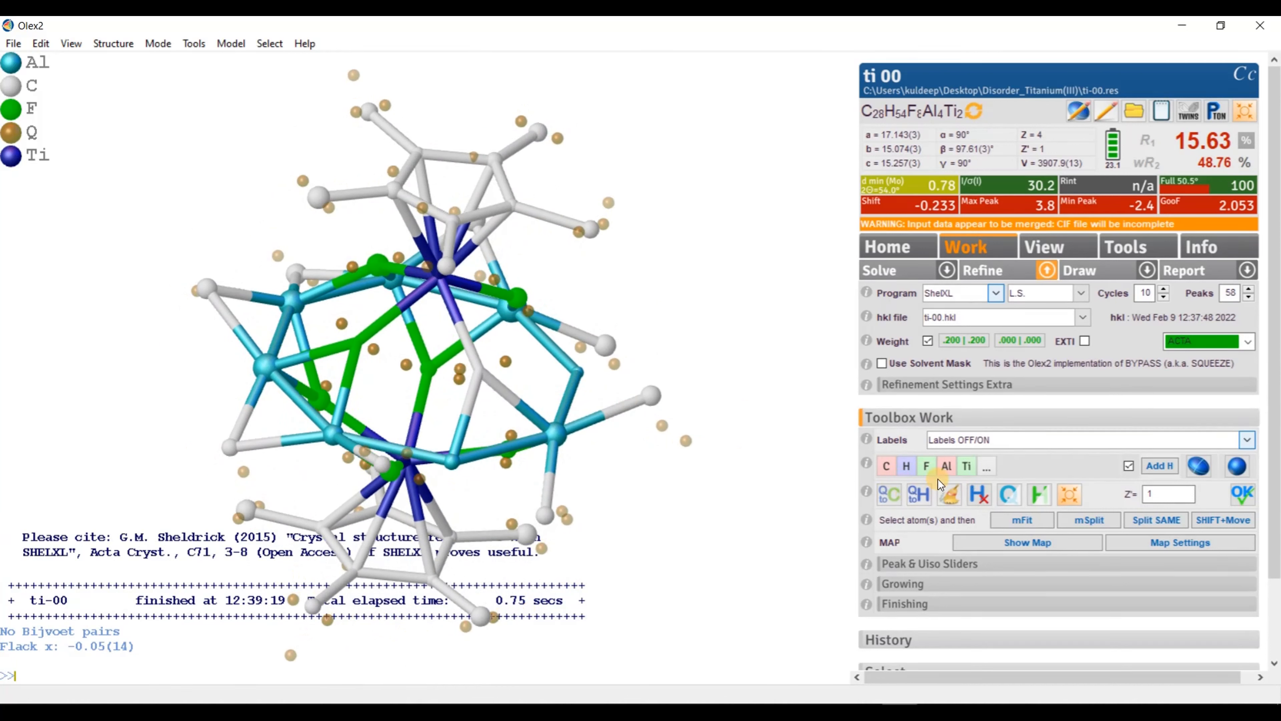
click(972, 277)
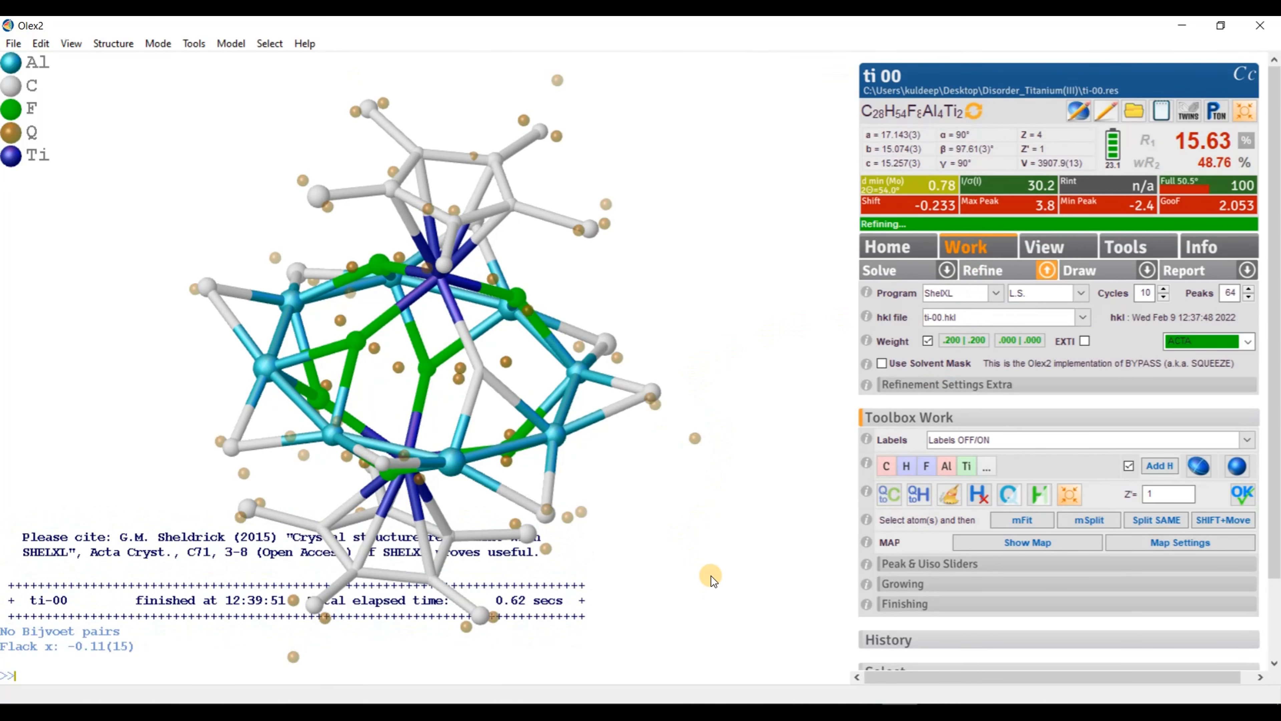
Step: Select the remaining carbon atom bridging titanium and two aluminium atoms, reassign it as fluorine, and refine again
drag(686, 542, 653, 514)
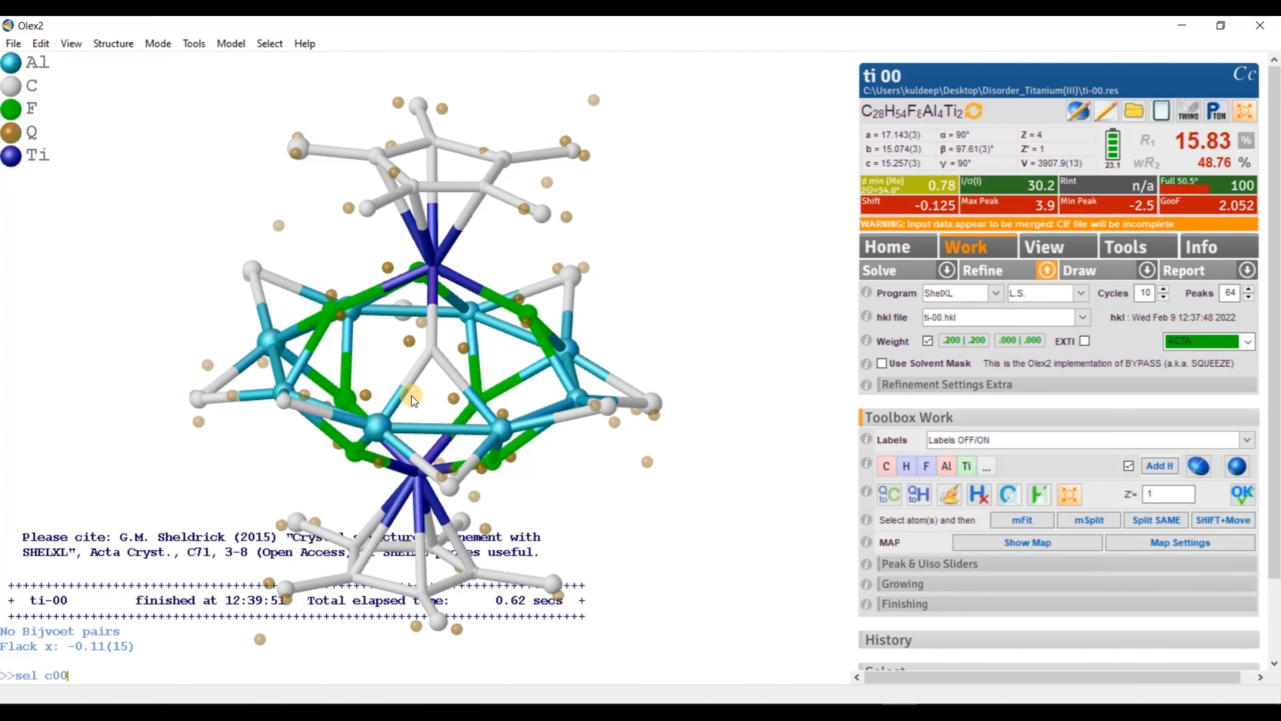
key(Return)
click(927, 465)
drag(702, 424, 721, 463)
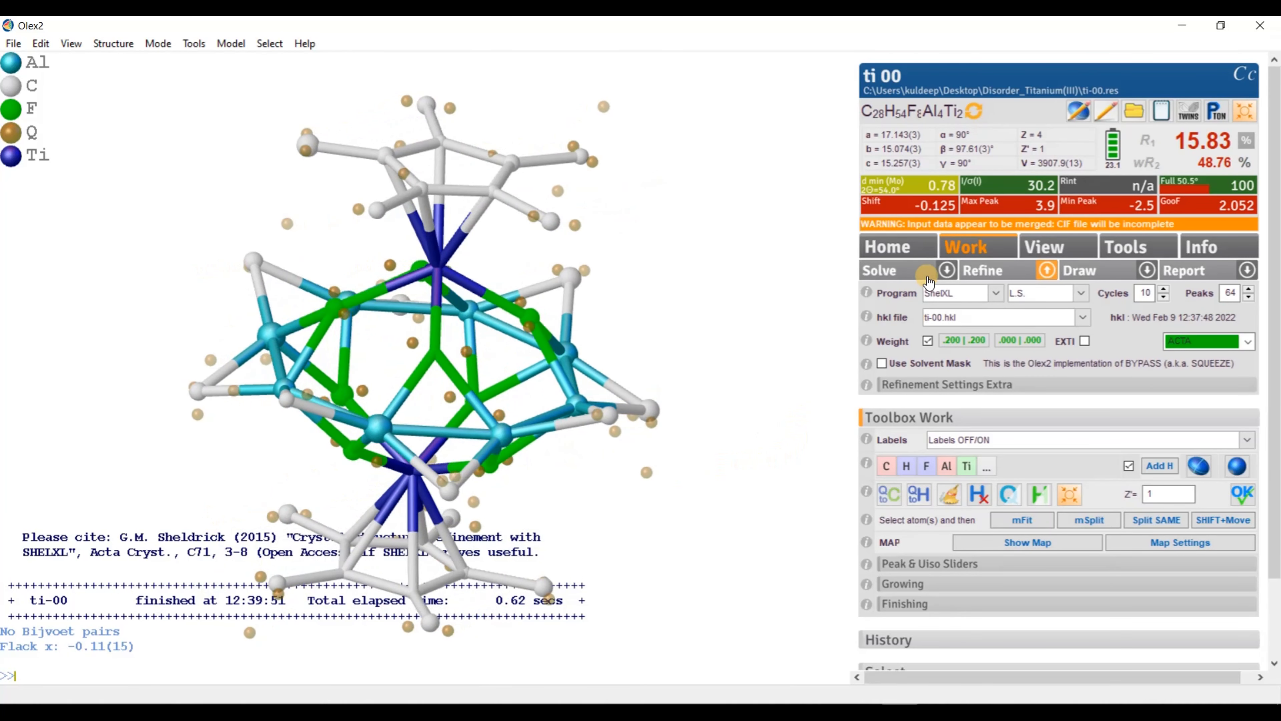
click(992, 271)
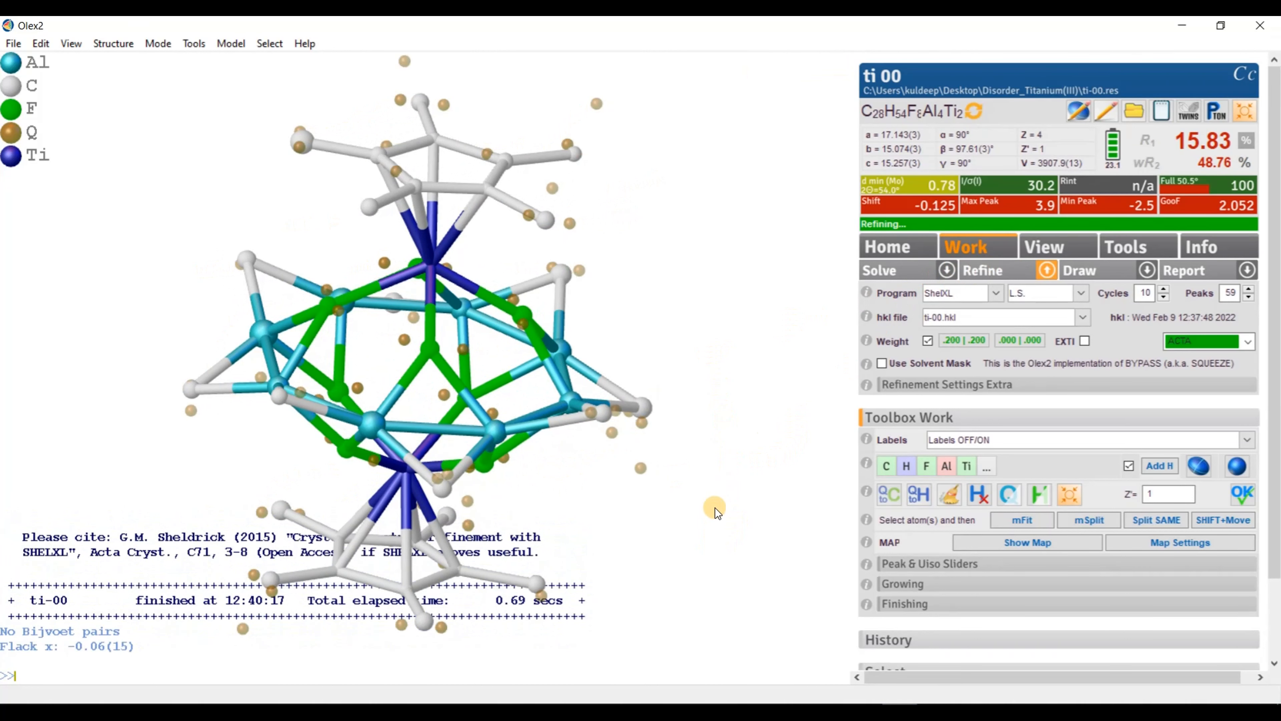
Step: Select every other aluminium atom around the ring and assign these atoms to disorder part 1
drag(703, 467, 531, 468)
drag(595, 417, 565, 391)
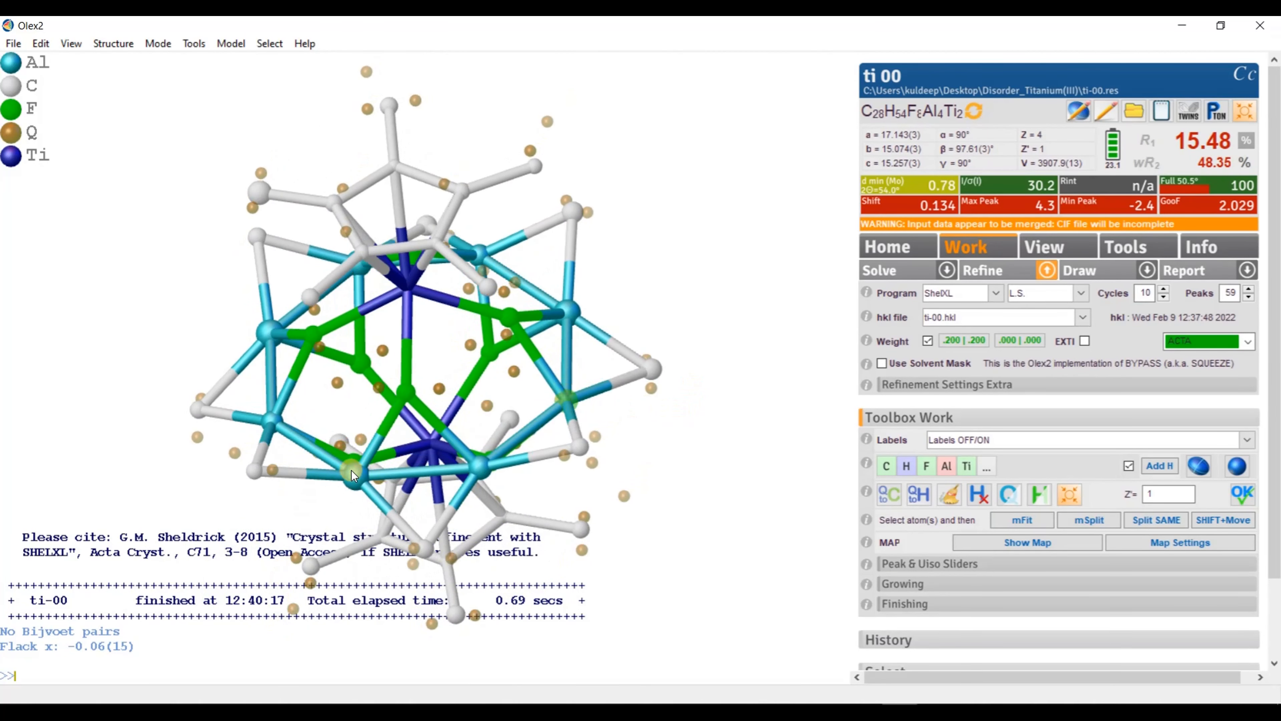
drag(430, 357, 494, 256)
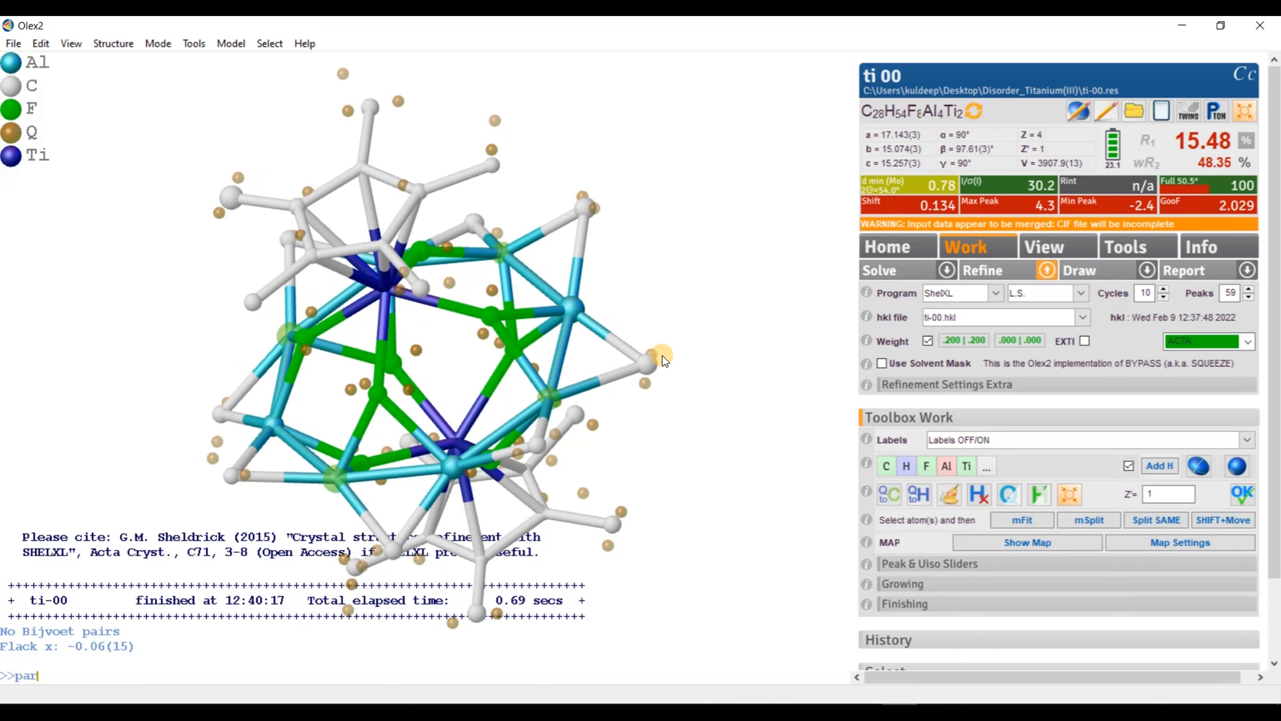
key(Return)
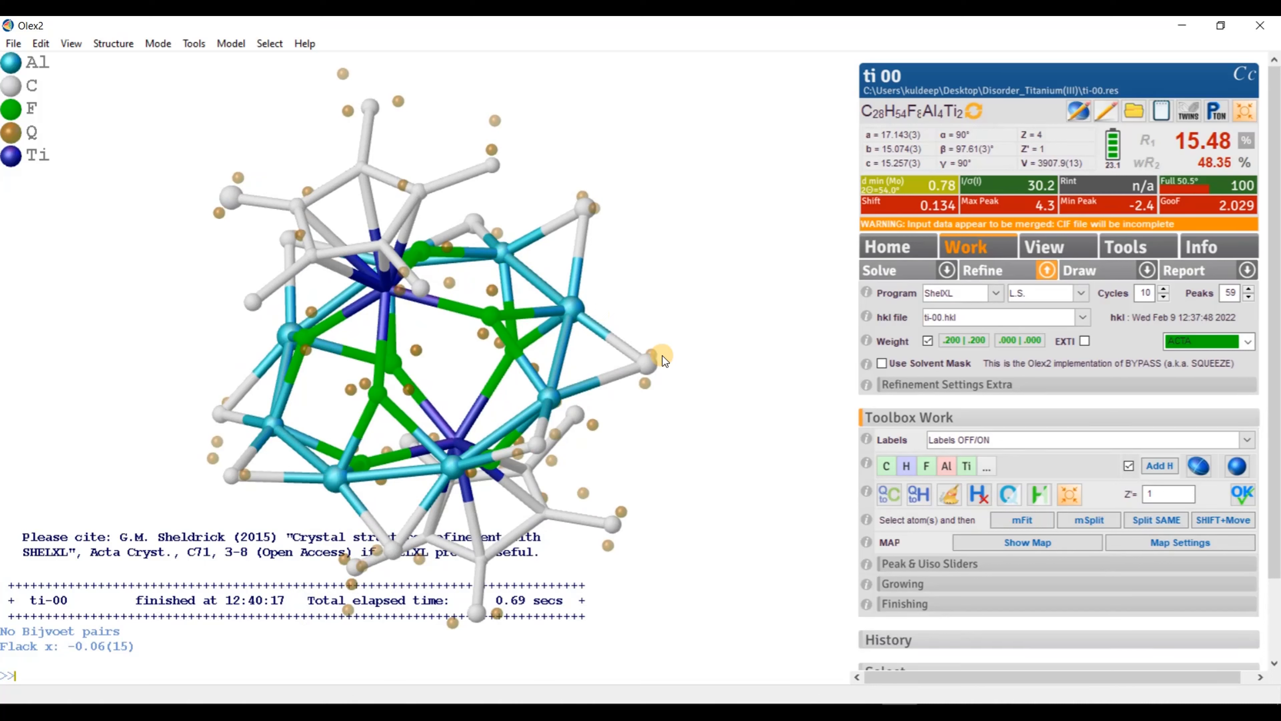
Step: Select the other four alternating aluminium atoms in the ring and assign them to disorder part 2
mouse_move(448, 469)
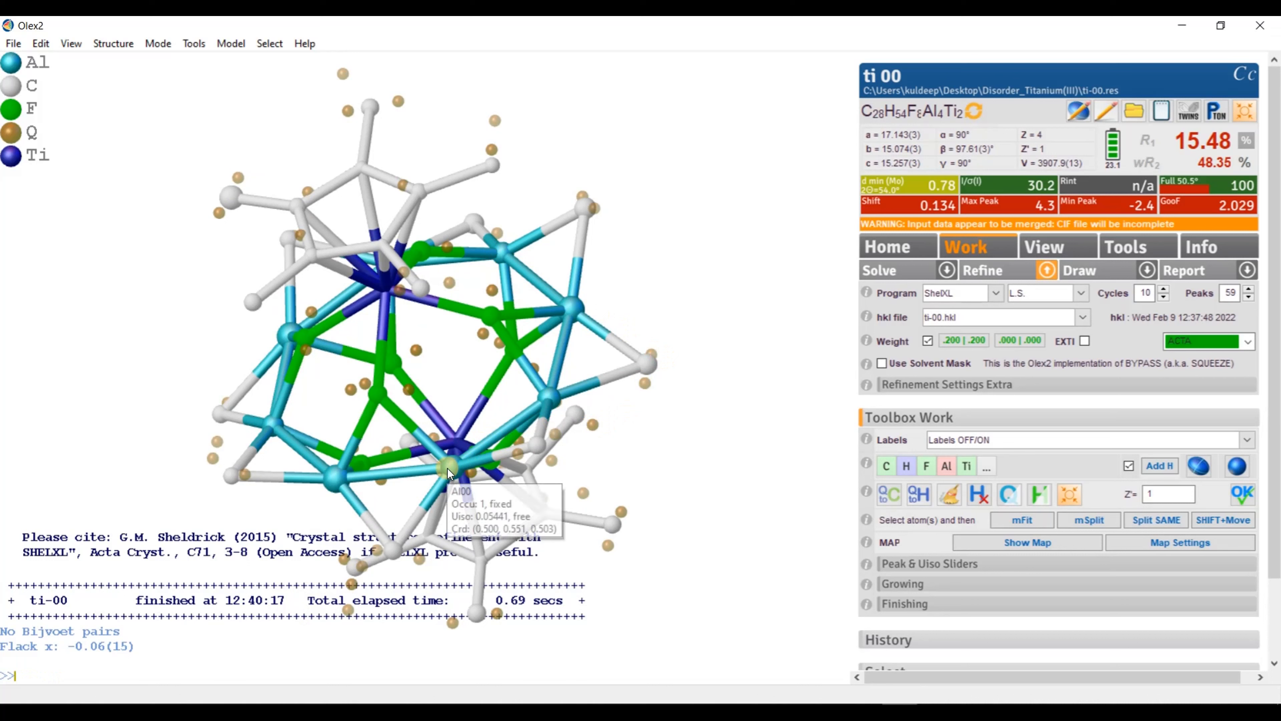
click(448, 469)
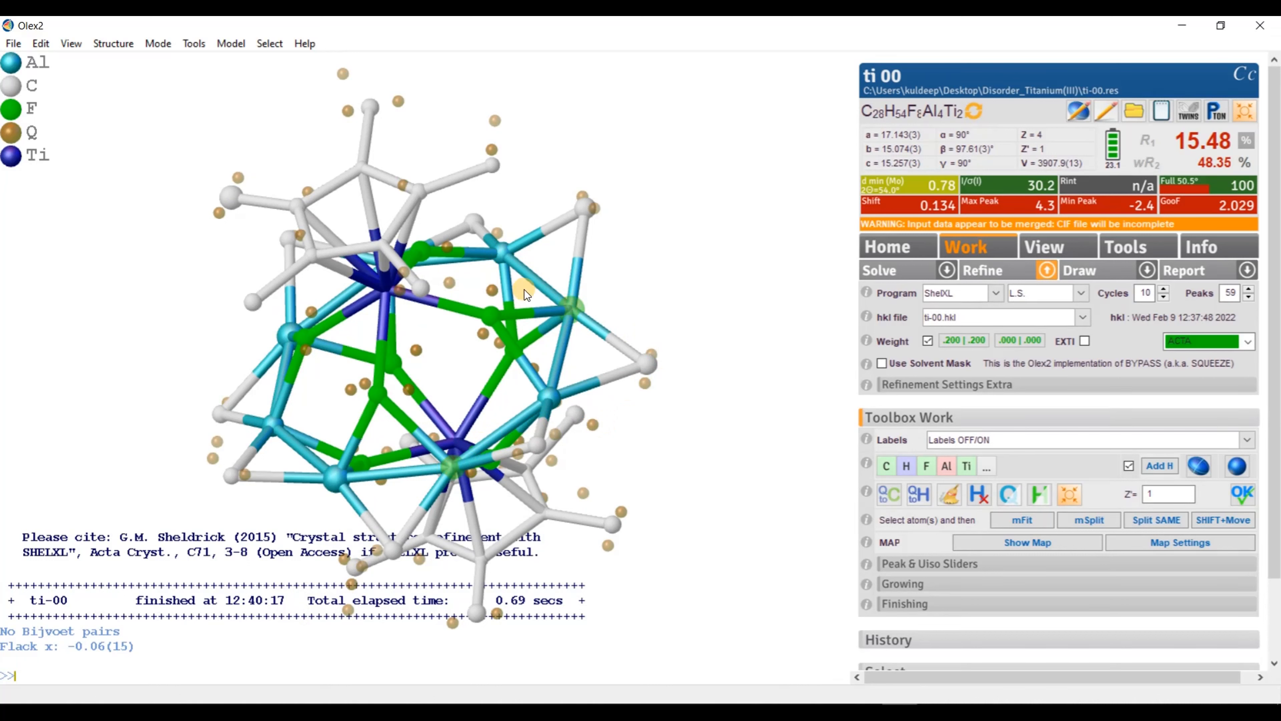
drag(524, 289, 547, 254)
click(304, 290)
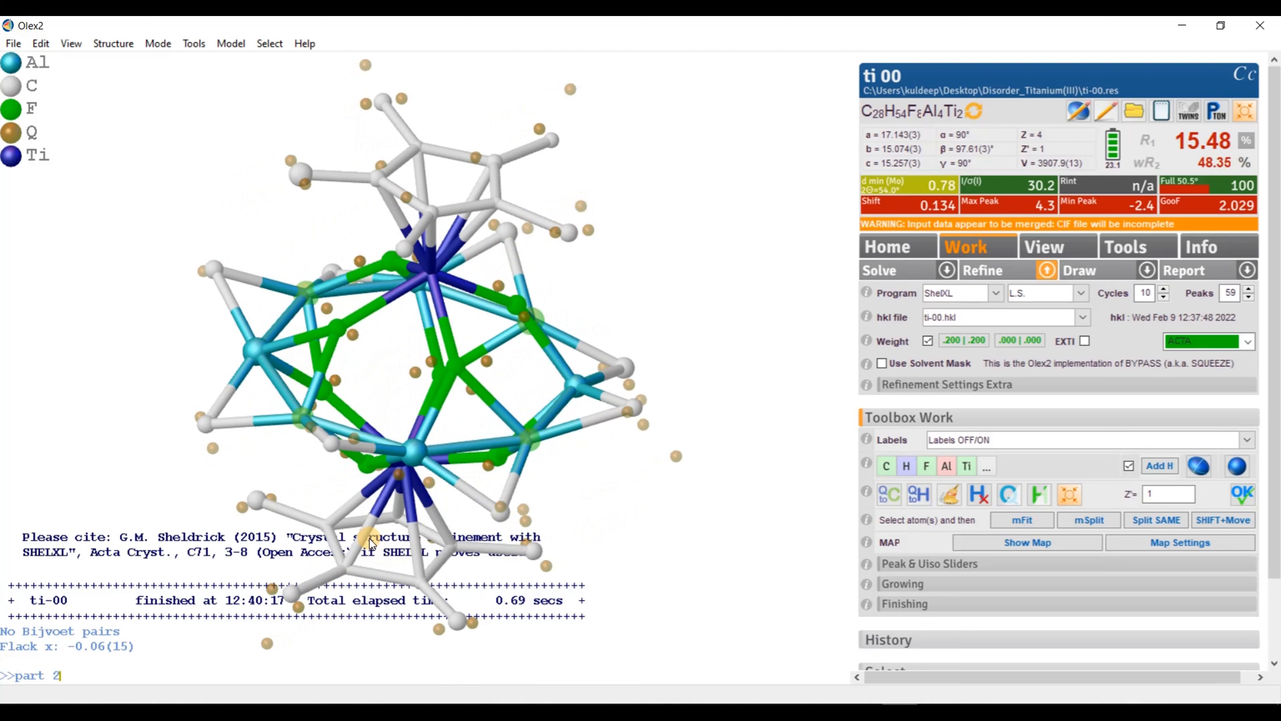
key(Return)
Step: Select the part 1 aluminium atoms and link their occupancies to the free variable with fvar 2 1
drag(718, 539, 638, 540)
text(sel )
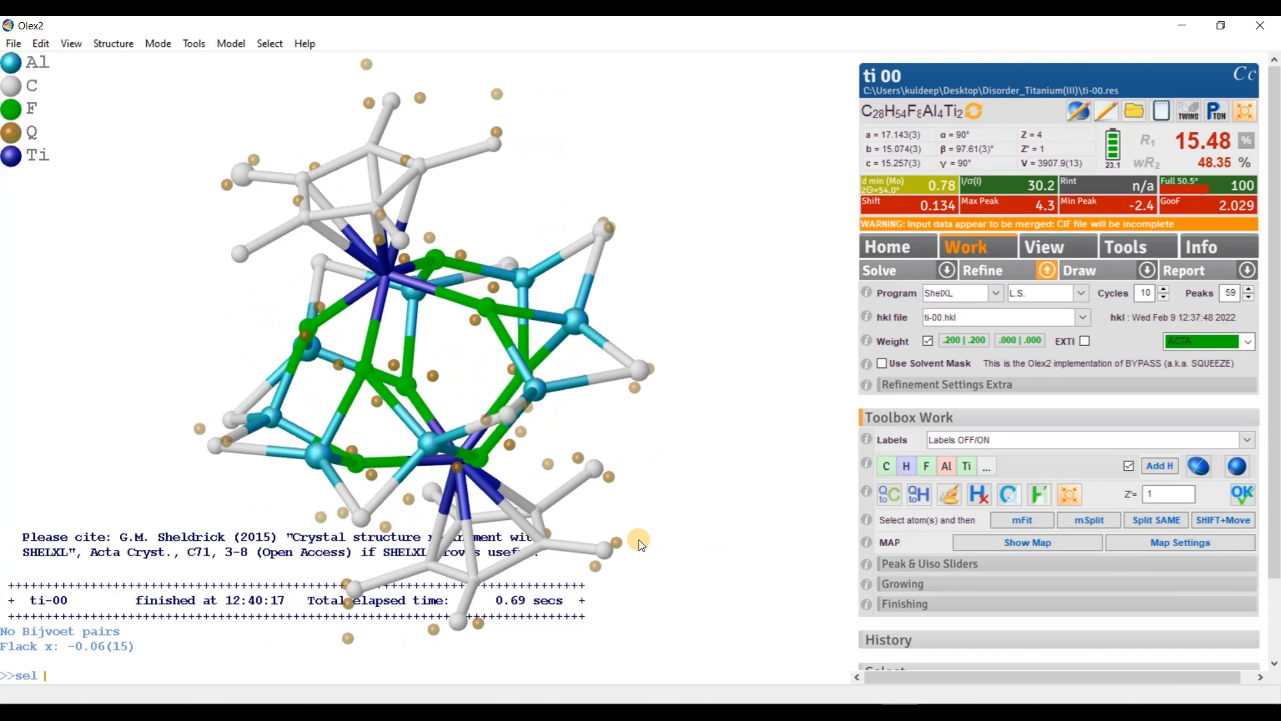
text(part 1)
key(Return)
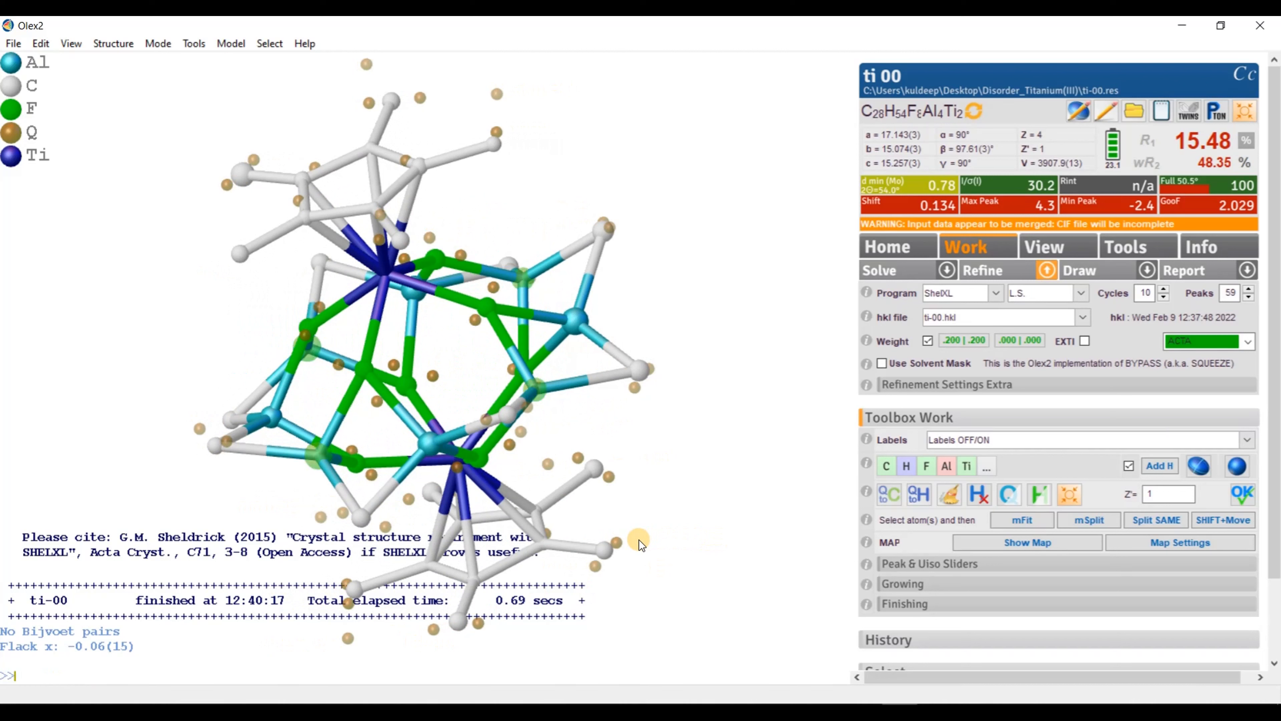
text(fvar 2 1)
key(Return)
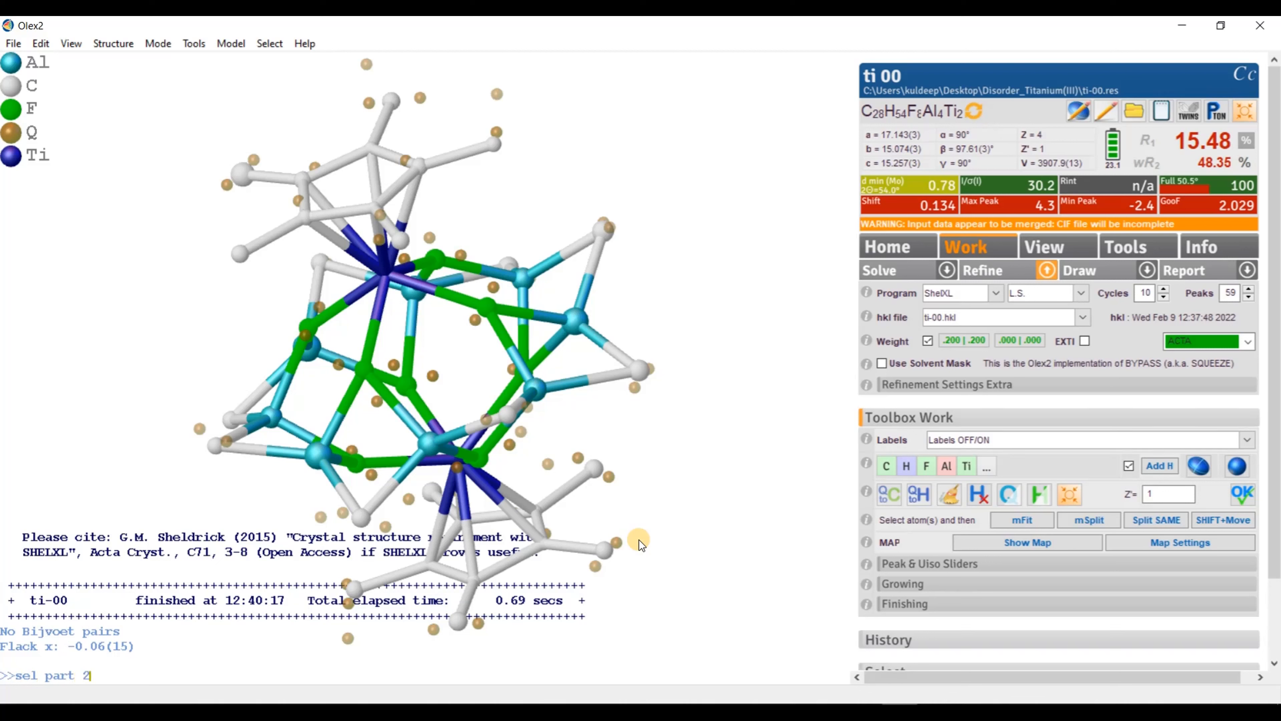
Step: Select the part 2 aluminium atoms, link their occupancies with fvar -2 1, and refine the disorder model
text(sel part 2)
key(Return)
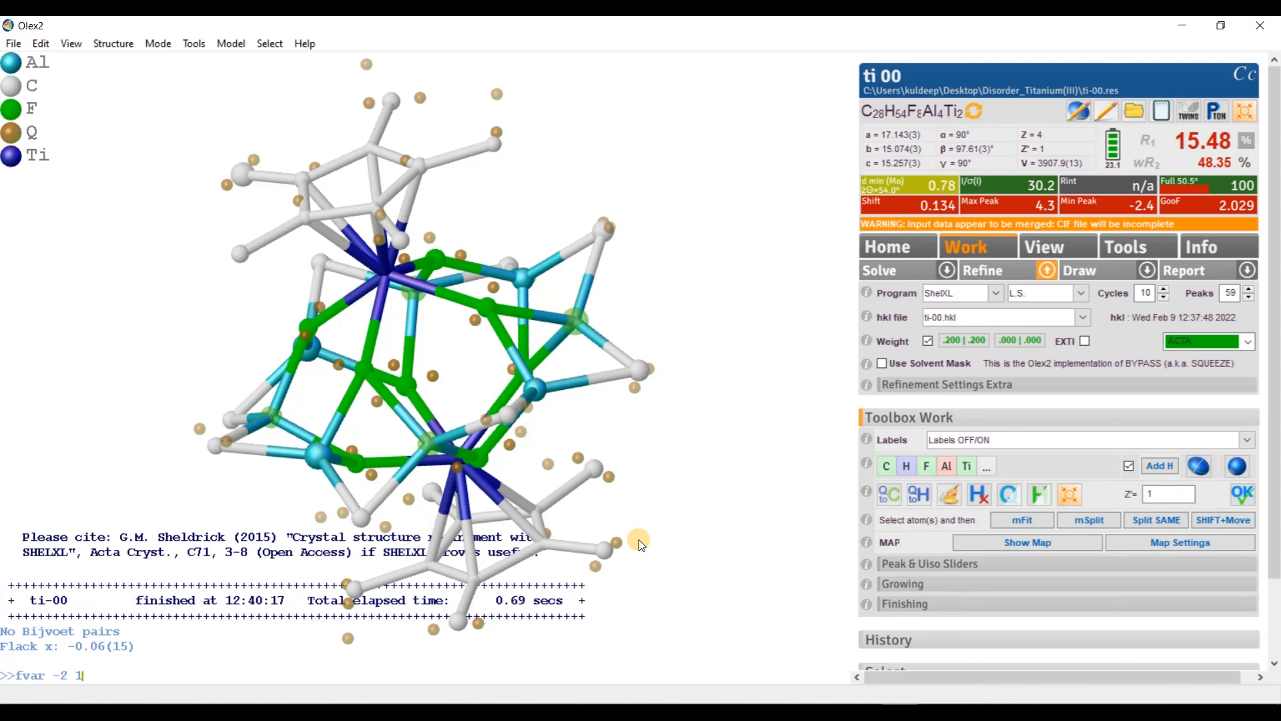
key(Return)
drag(638, 540, 724, 518)
click(966, 271)
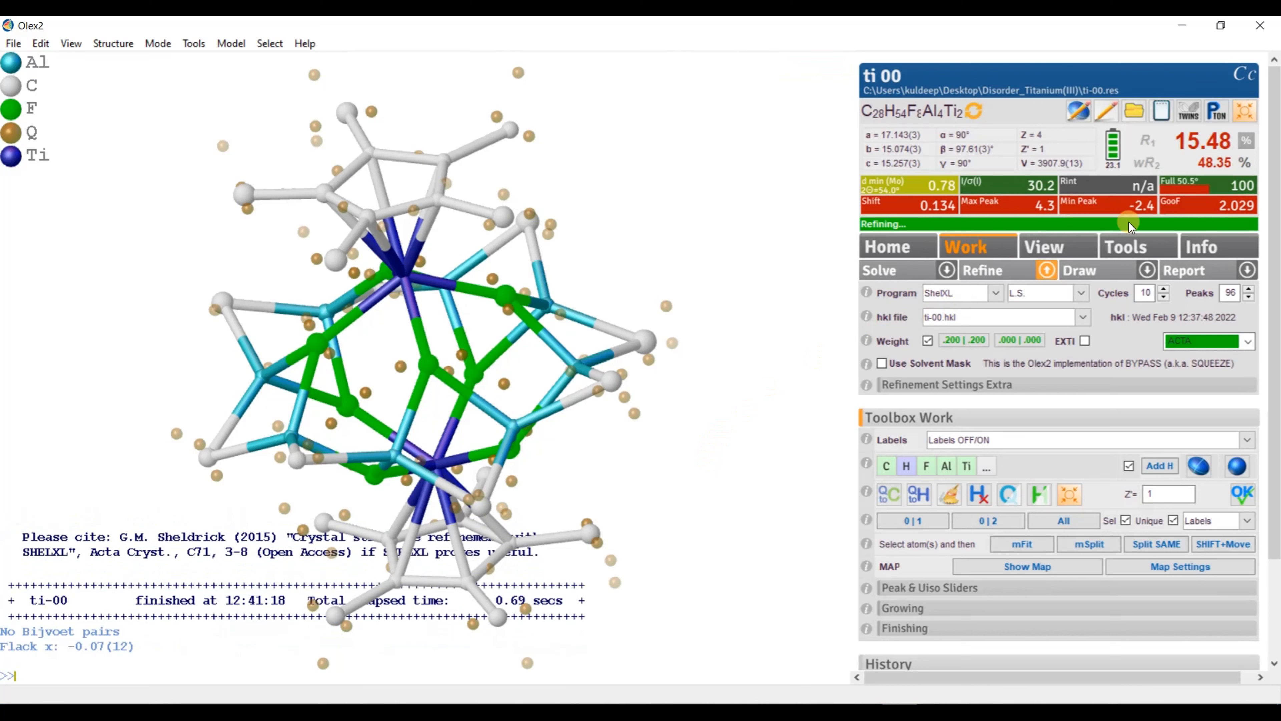
Step: Select the fluorine atoms around the titanium core and split them with Split SAME, moving the second positions towards the nearby residual peaks
drag(710, 324, 474, 314)
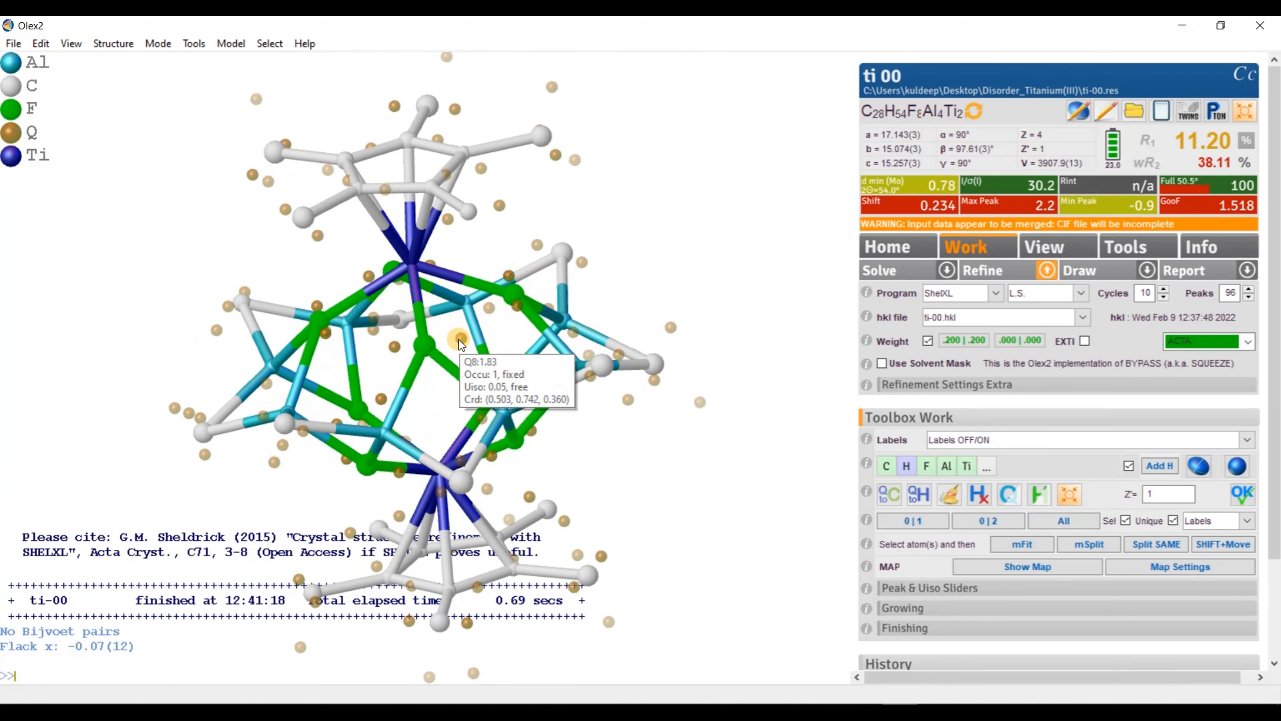
mouse_move(394, 347)
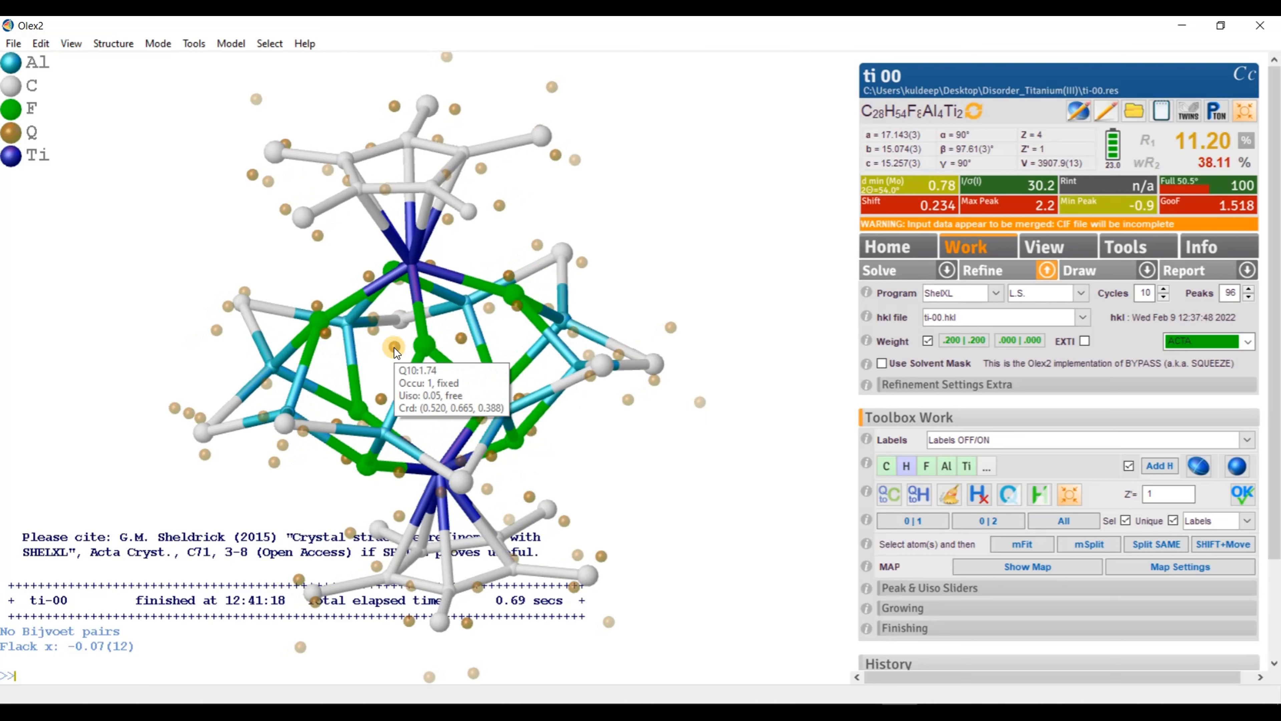
drag(380, 359, 425, 352)
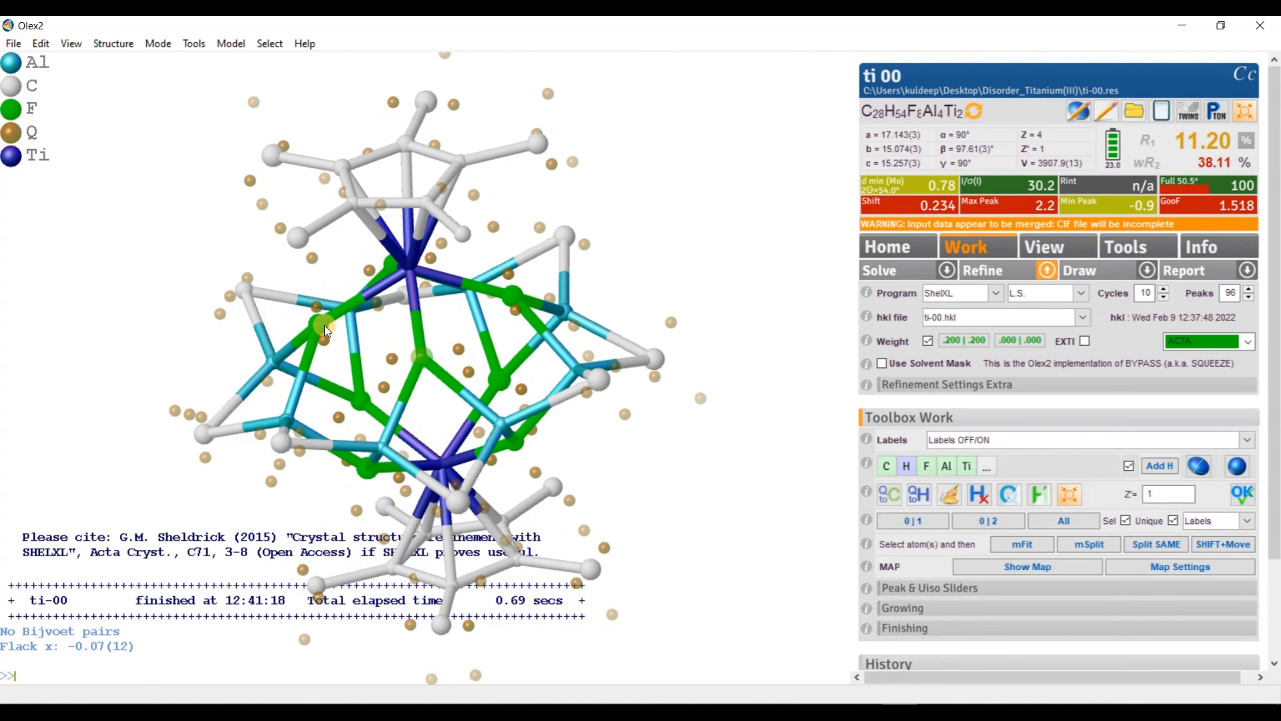
drag(595, 263, 449, 247)
drag(493, 356, 405, 472)
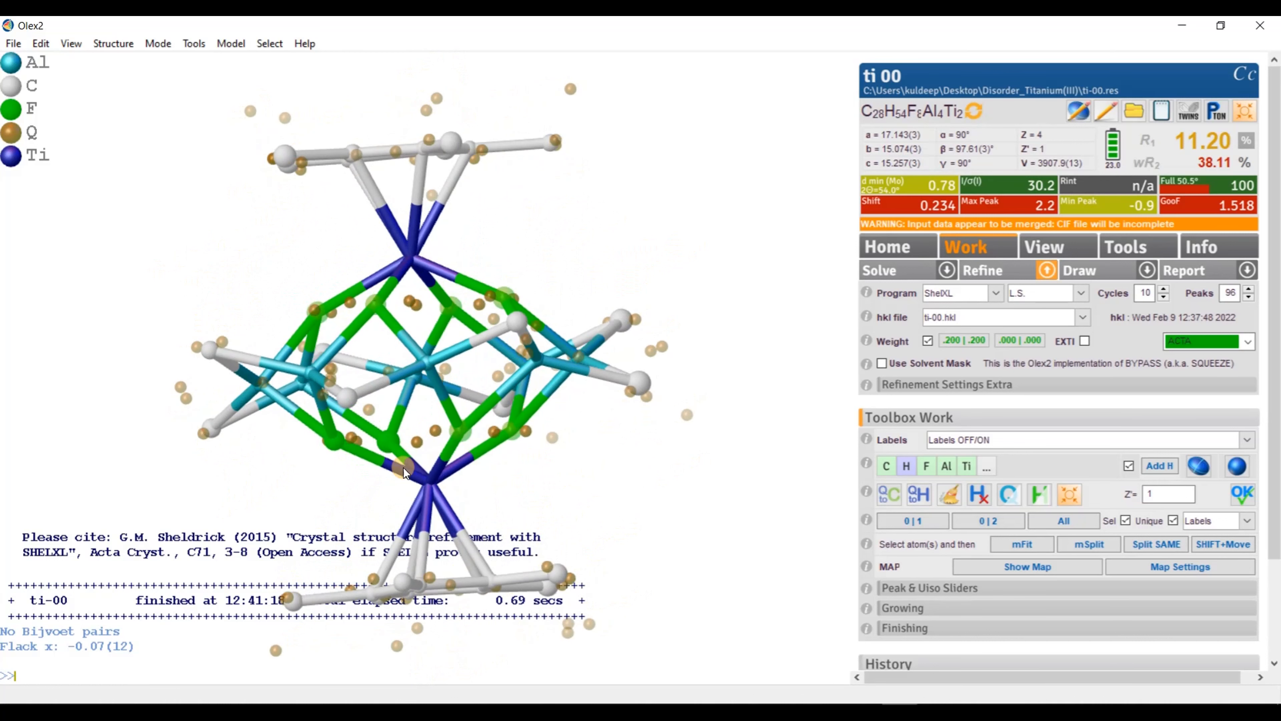
drag(331, 443, 707, 477)
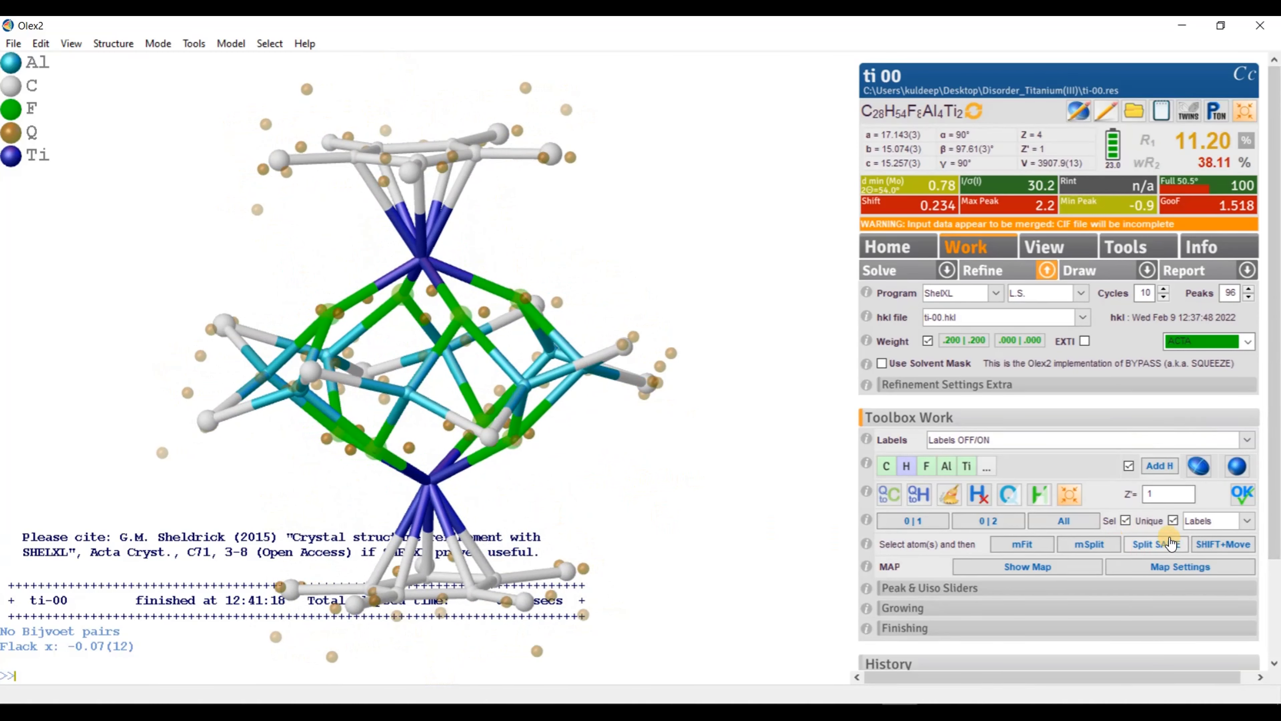
click(1160, 545)
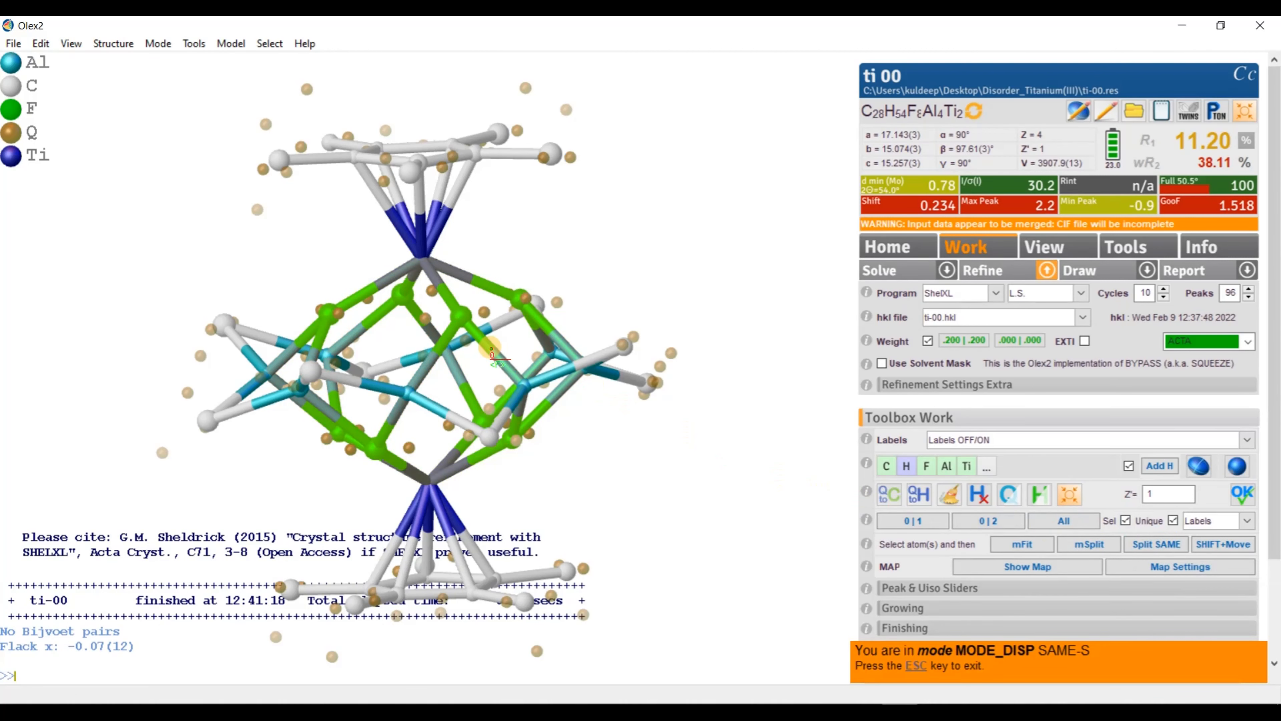
mouse_move(466, 337)
mouse_down()
mouse_move(442, 369)
mouse_move(458, 346)
mouse_up()
click(443, 349)
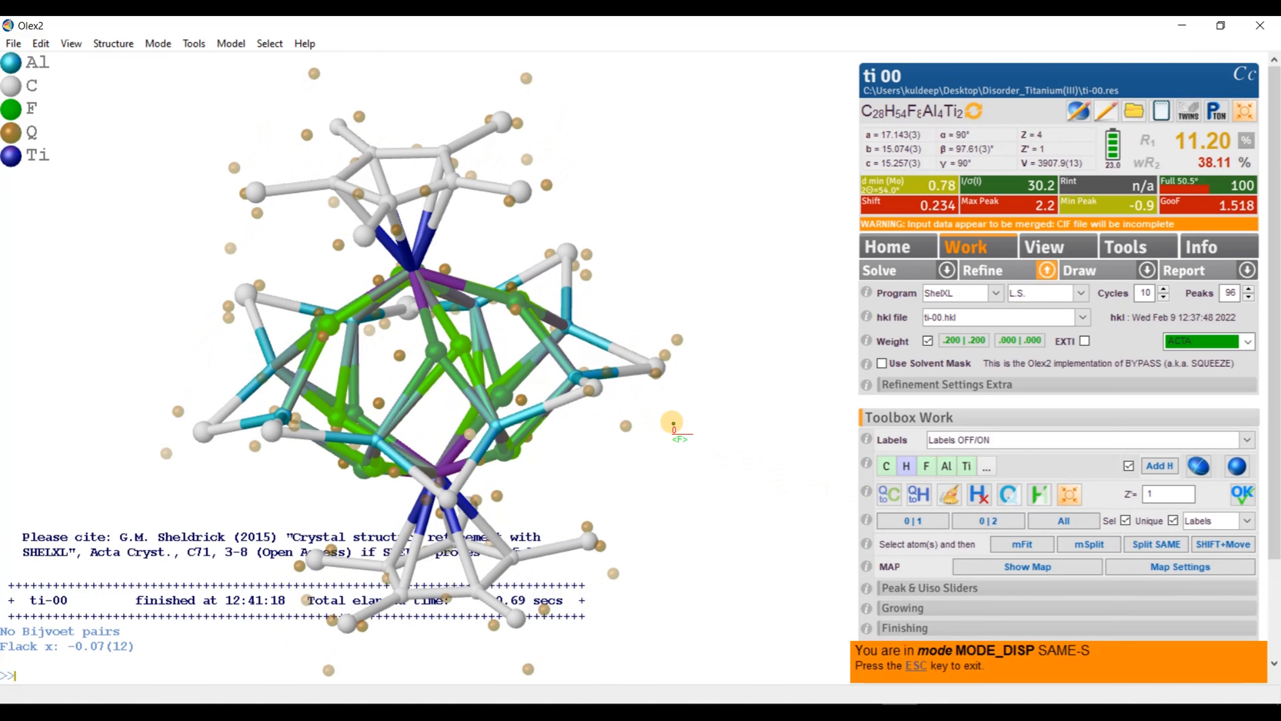
drag(675, 426, 733, 282)
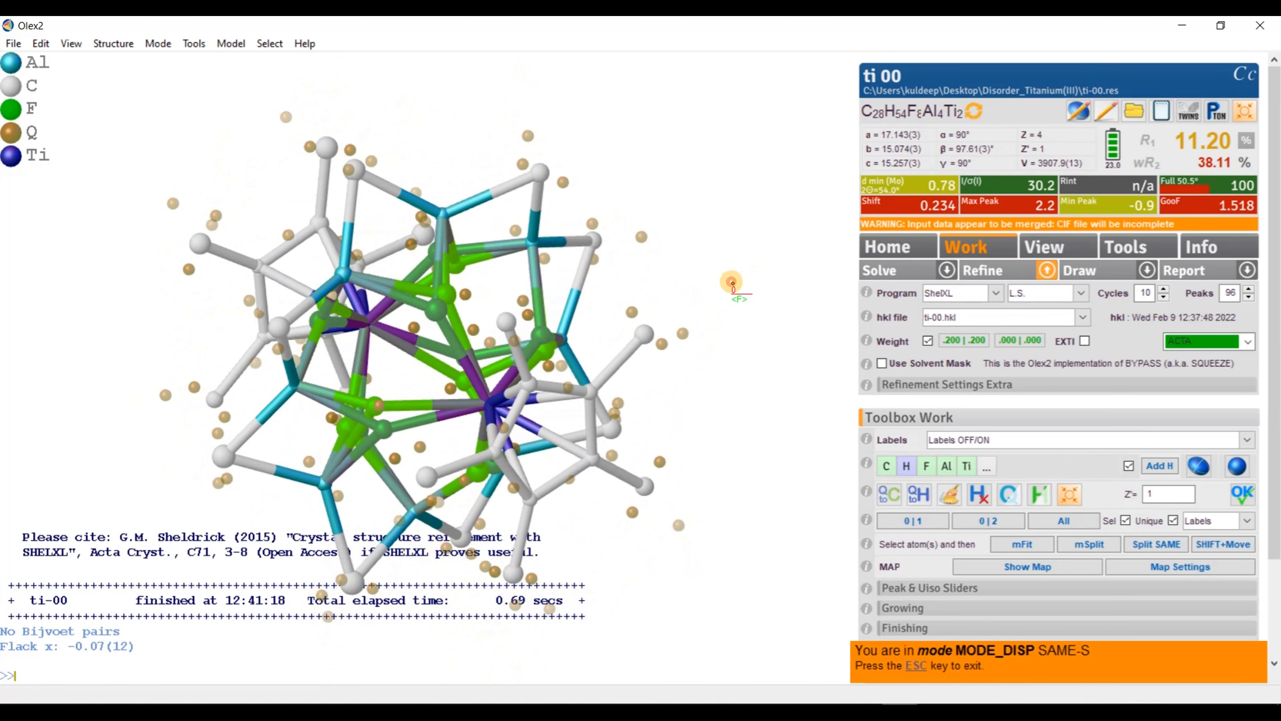
click(914, 667)
Step: Select all part 1 atoms, including the split fluorines, and link their occupancies to the free variable with fvar
drag(744, 490, 772, 595)
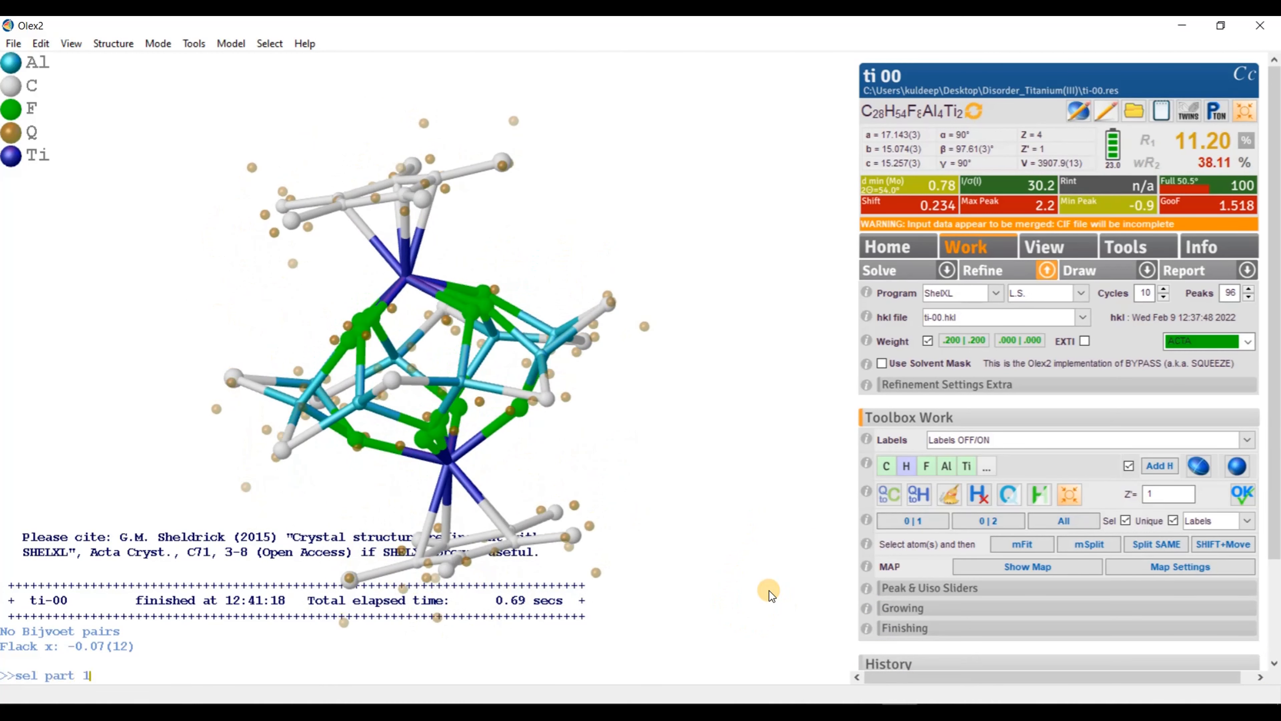
key(Return)
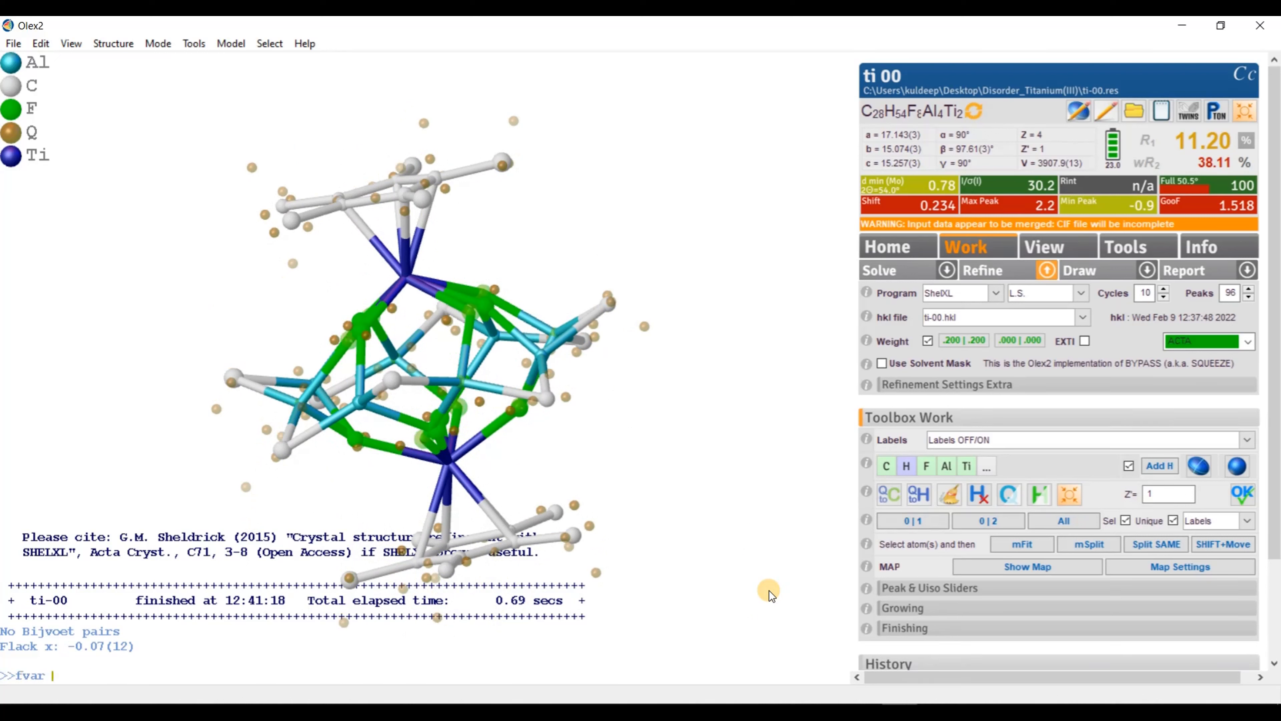
key(Return)
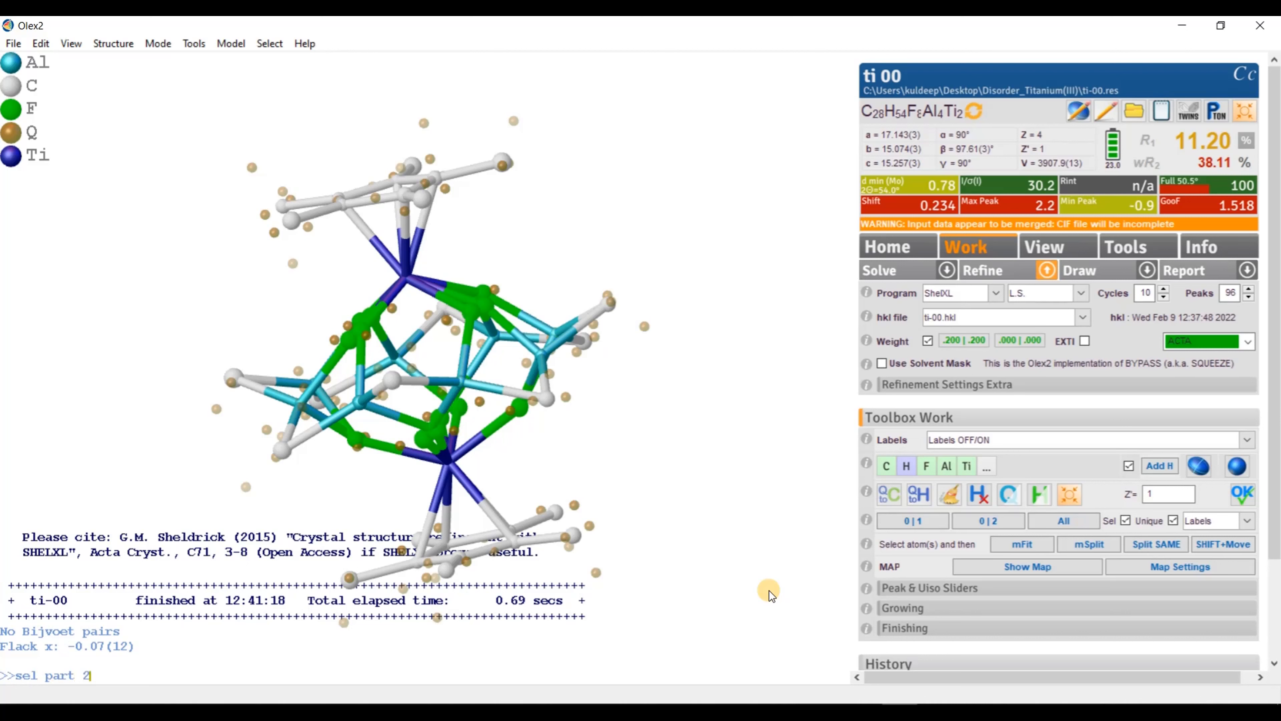
Step: Select all part 2 atoms, link their occupancies with fvar -2 1, and refine the model with the split fluorines
text(sel part 2)
key(Return)
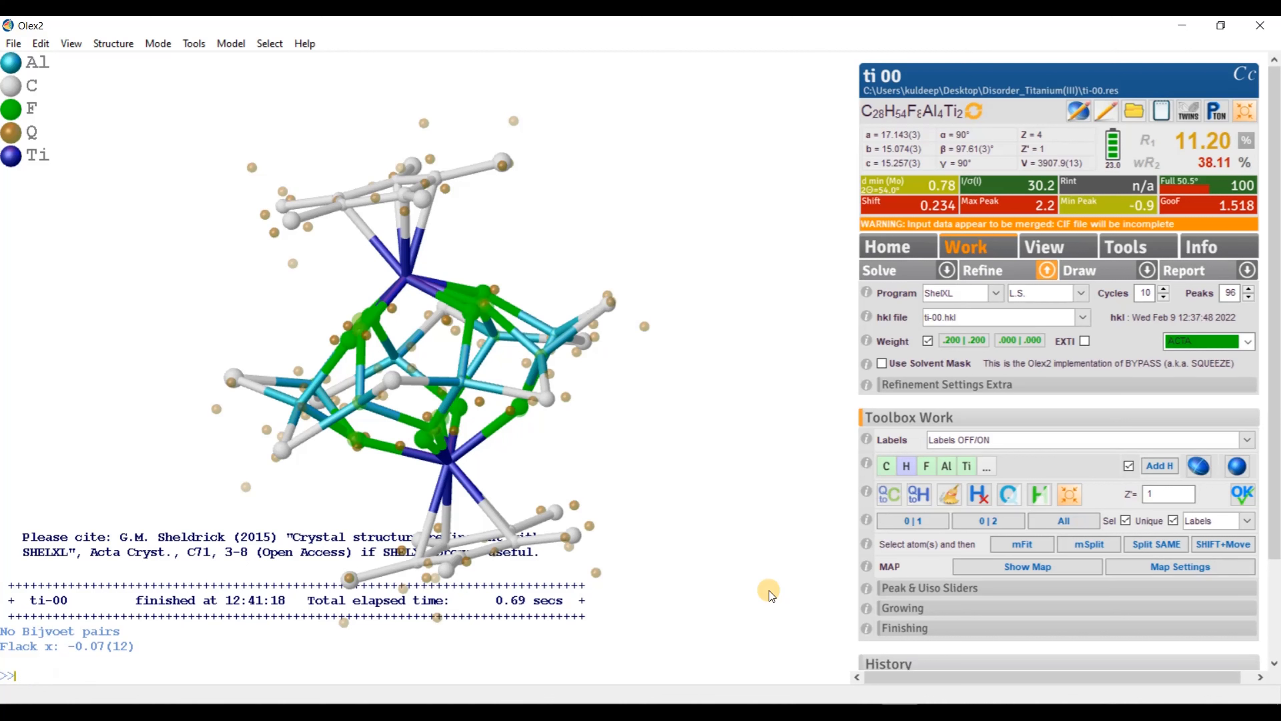
text(fvar -2 1)
key(Return)
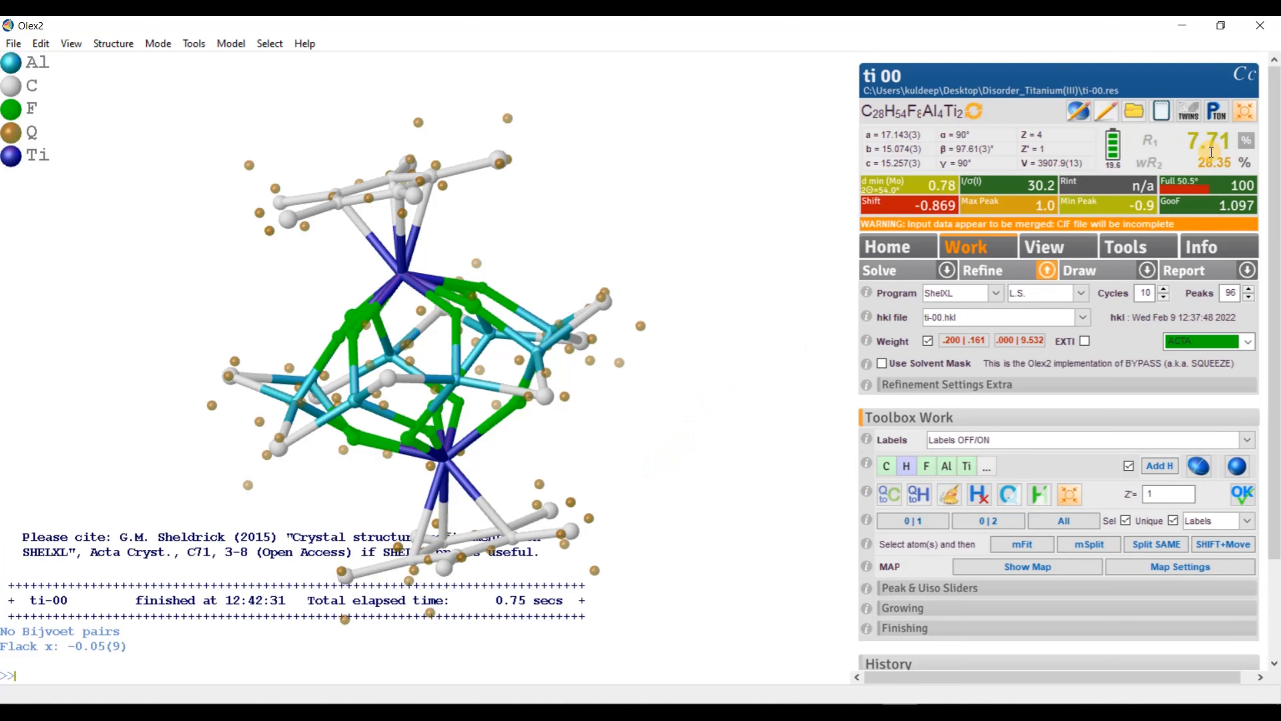
Step: Make the non-hydrogen atoms anisotropic and refine the disordered structure again
drag(669, 335, 795, 338)
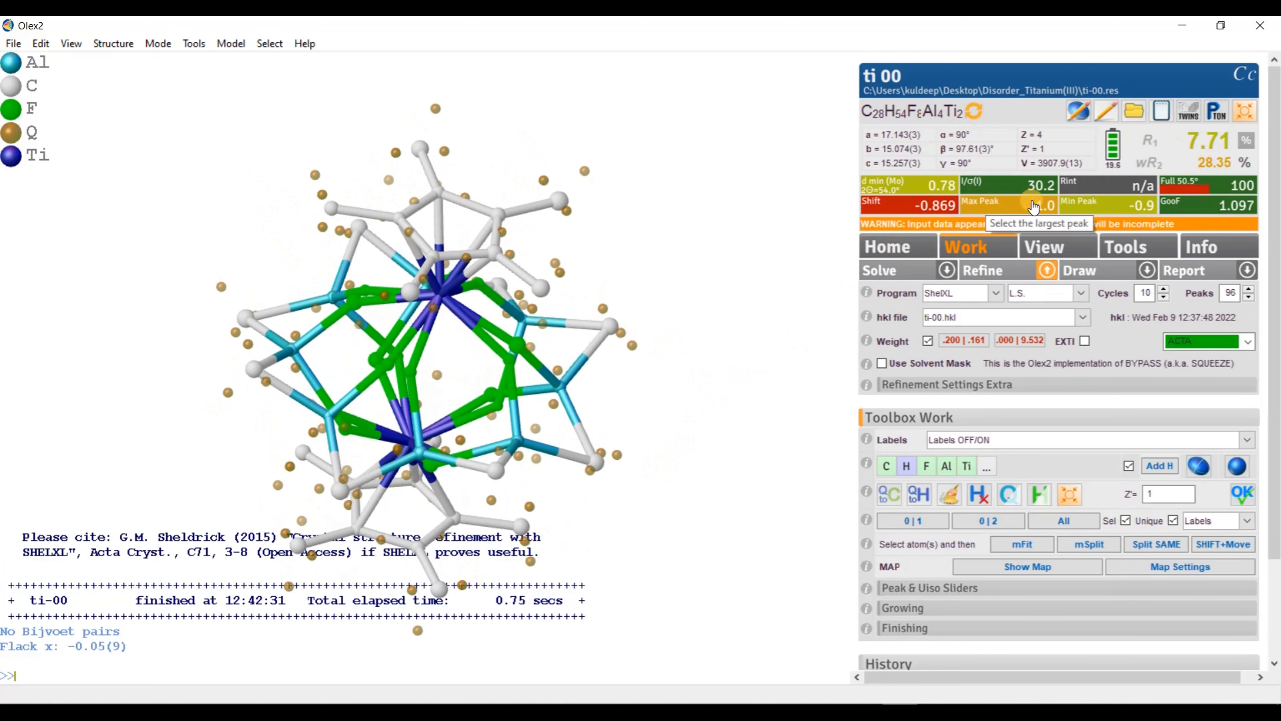
drag(741, 353, 713, 351)
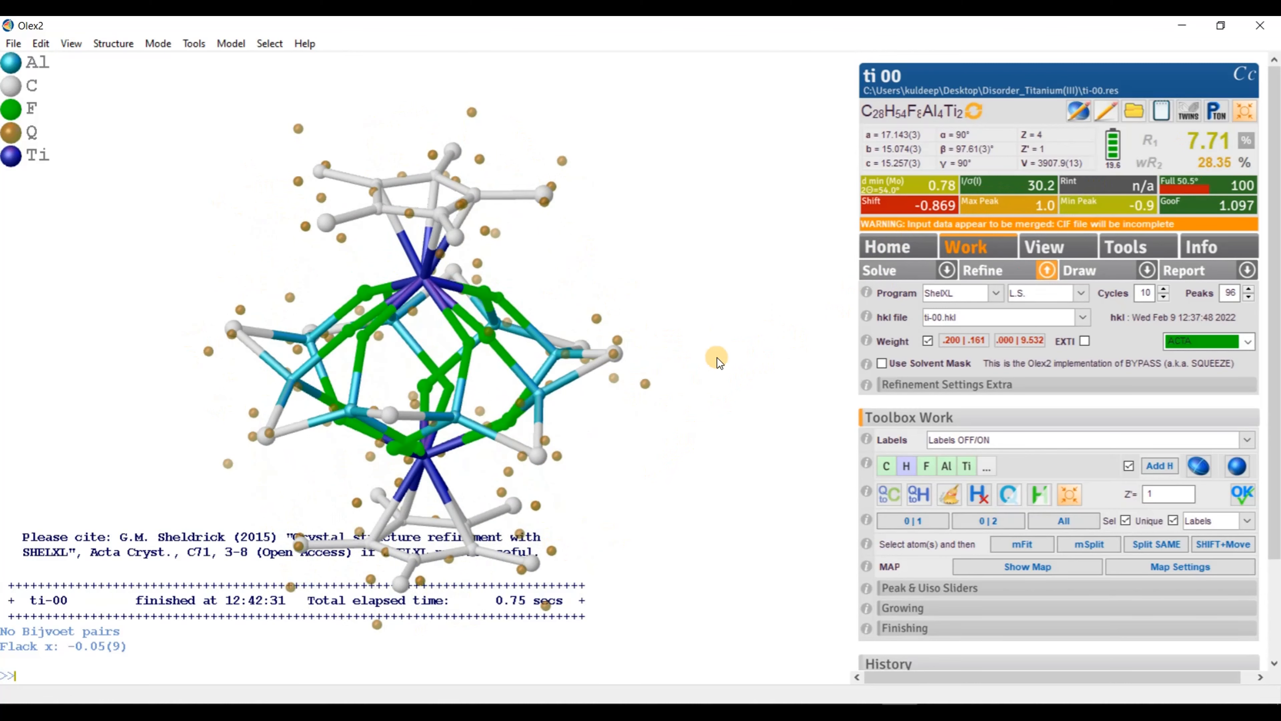
click(1241, 497)
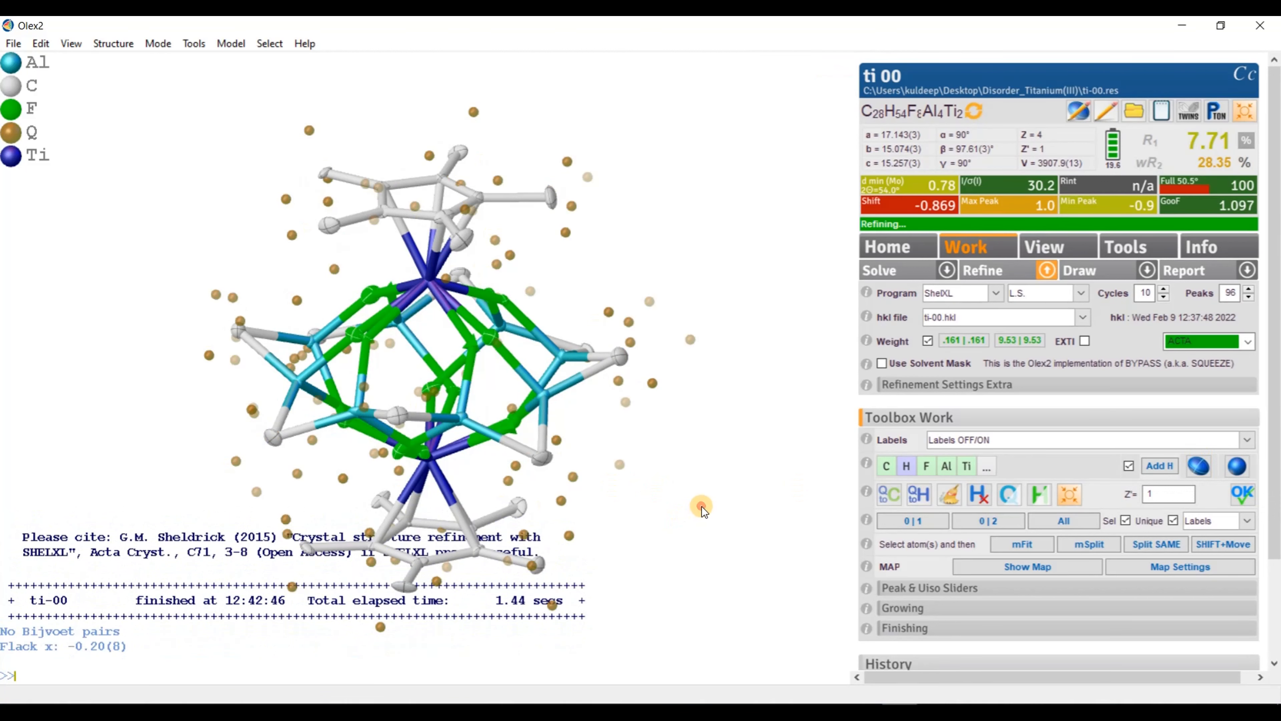
Step: Add the hydrogen atoms, refine the complete Cc model, and inspect the disordered core
click(1159, 466)
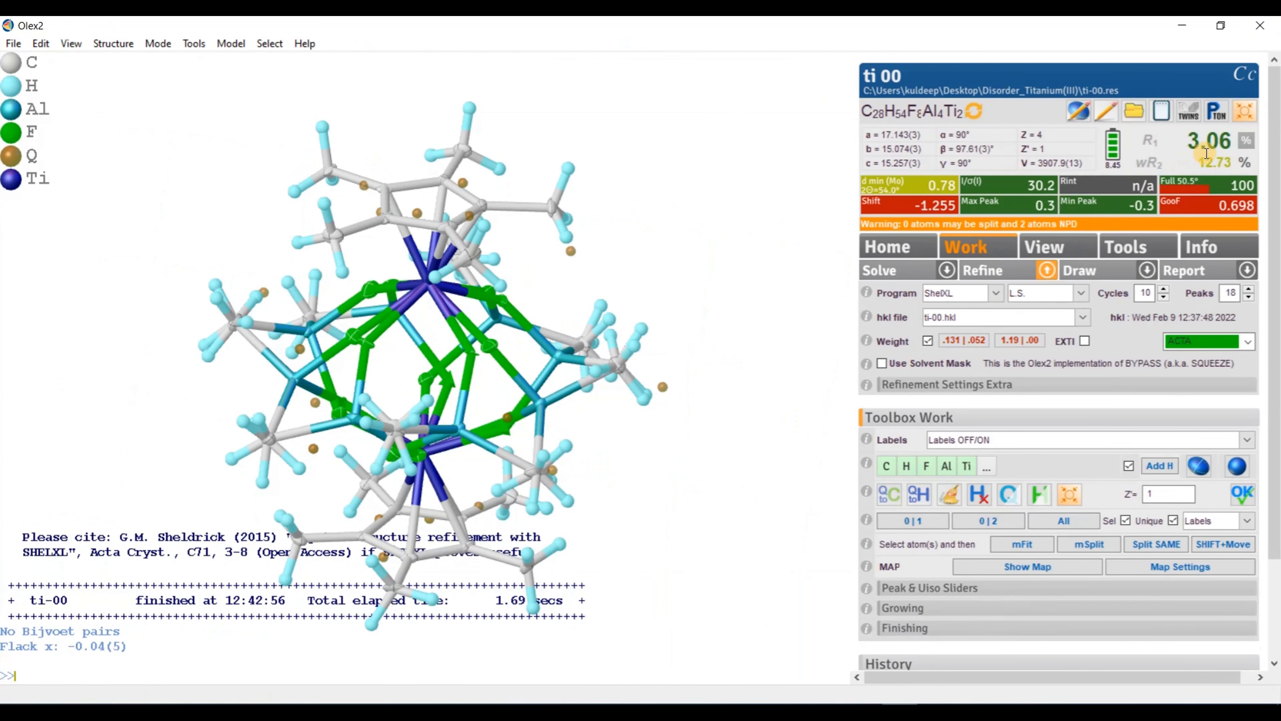
drag(747, 413, 702, 497)
drag(741, 470, 675, 358)
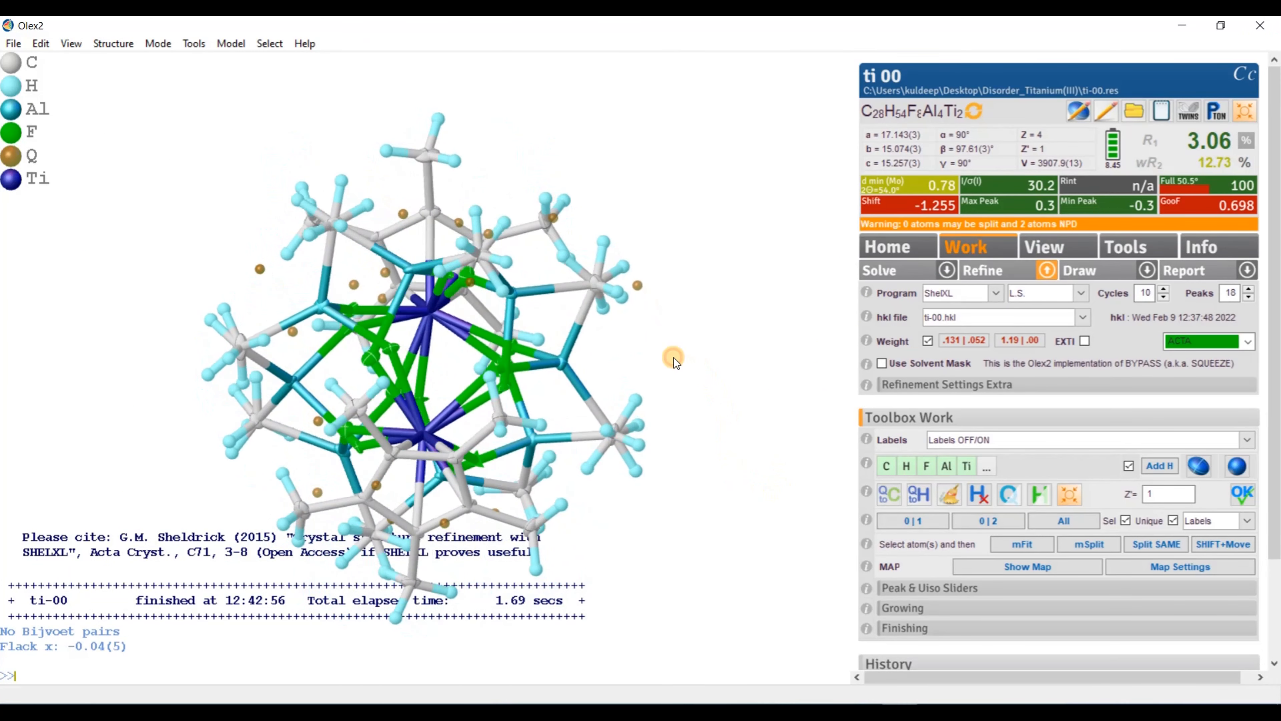